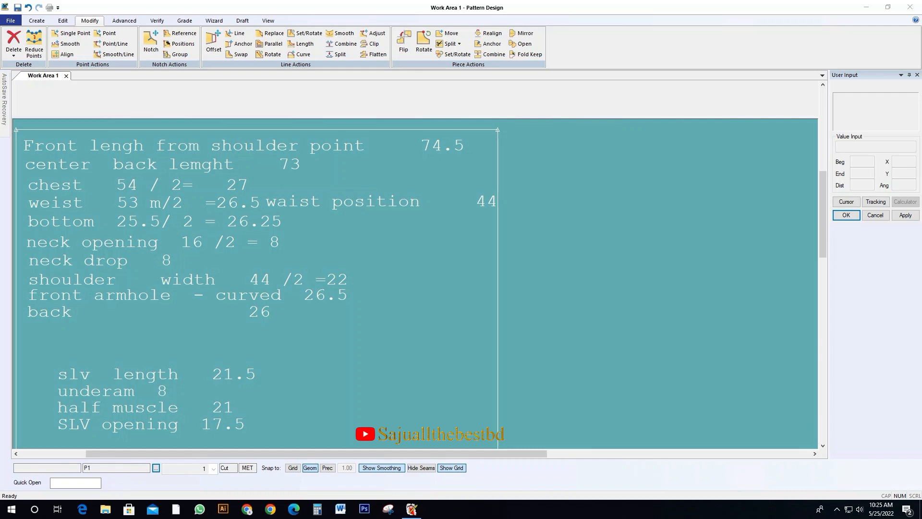
# Shift the measurement notes piece aside to free drawing space beside it
pyautogui.scroll(-2, 319, 284)
pyautogui.moveTo(320, 285)
pyautogui.mouseDown(button='middle')
pyautogui.moveTo(212, 233)
pyautogui.moveTo(244, 241)
pyautogui.mouseUp(button='middle')
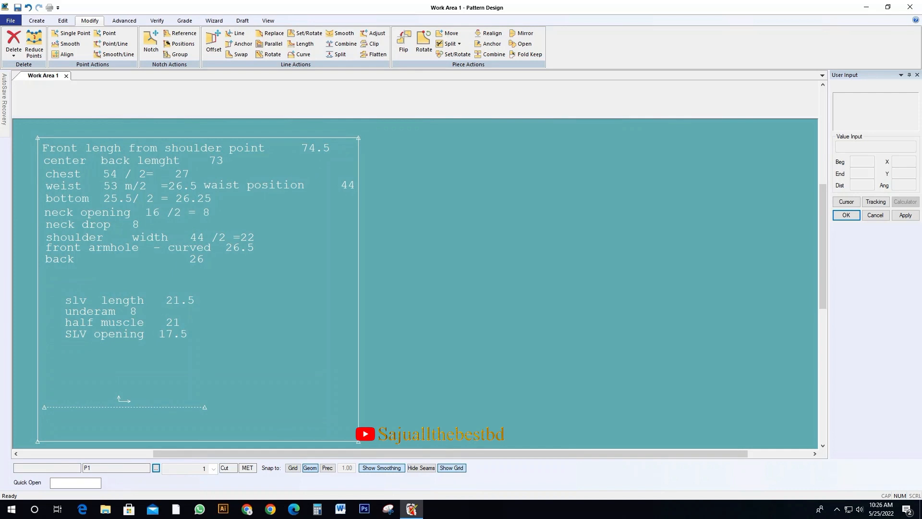
pyautogui.moveTo(243, 242); pyautogui.dragTo(219, 230, button='middle')
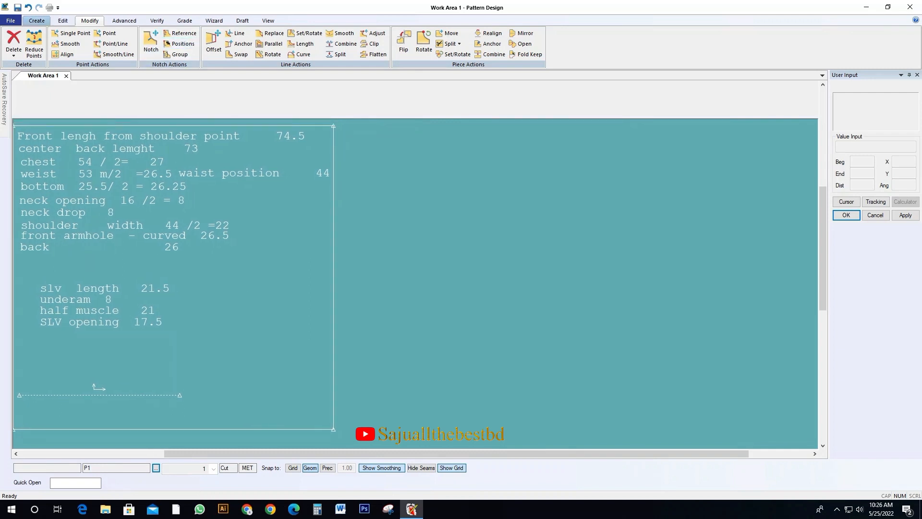
# Create a rectangle piece beside the notes with an X distance of 74.5 and a Y distance of 27
pyautogui.click(37, 21)
pyautogui.click(314, 33)
pyautogui.click(411, 189)
pyautogui.click(718, 338)
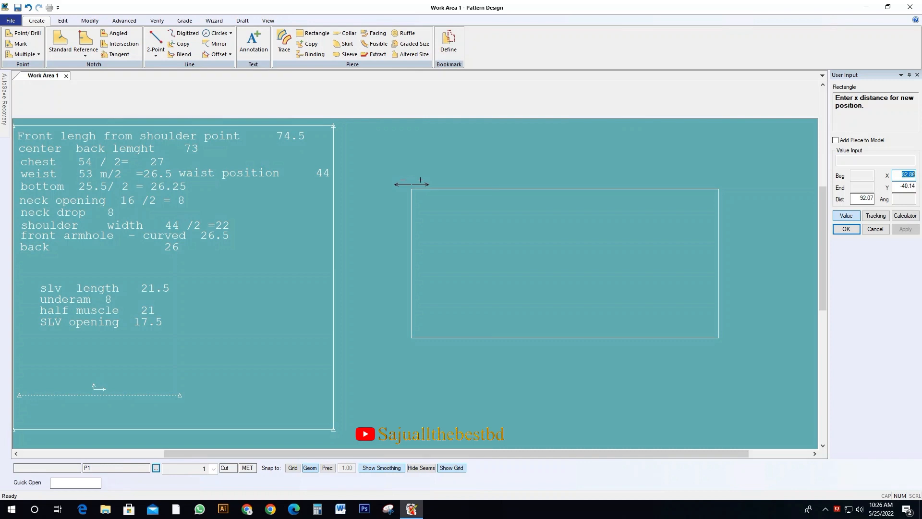
pyautogui.write('74.5')
pyautogui.press('Return')
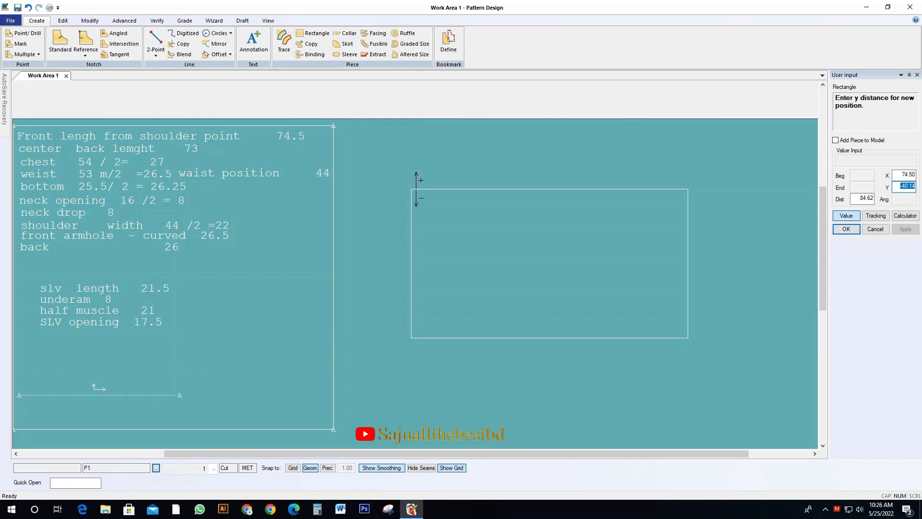
pyautogui.write('27')
pyautogui.press('Return')
# Reposition the new rectangle piece beside the measurement notes
pyautogui.click(597, 169)
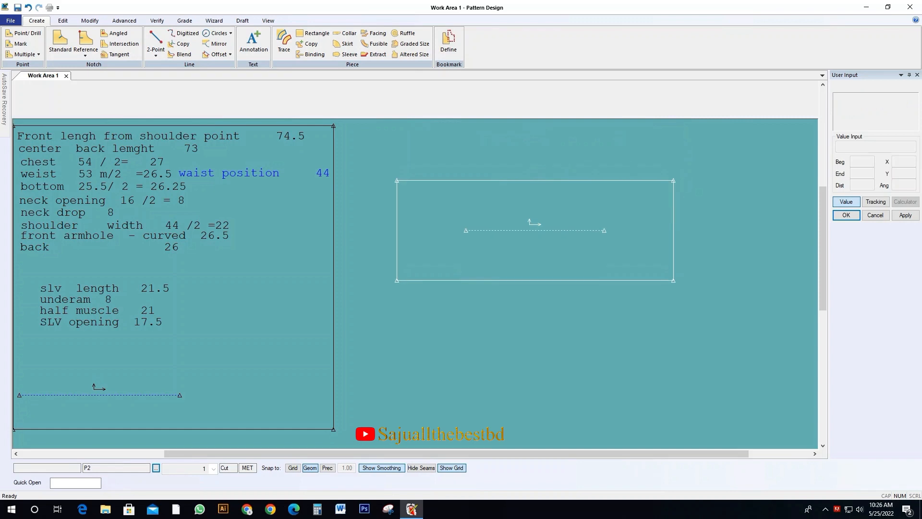
pyautogui.click(575, 275)
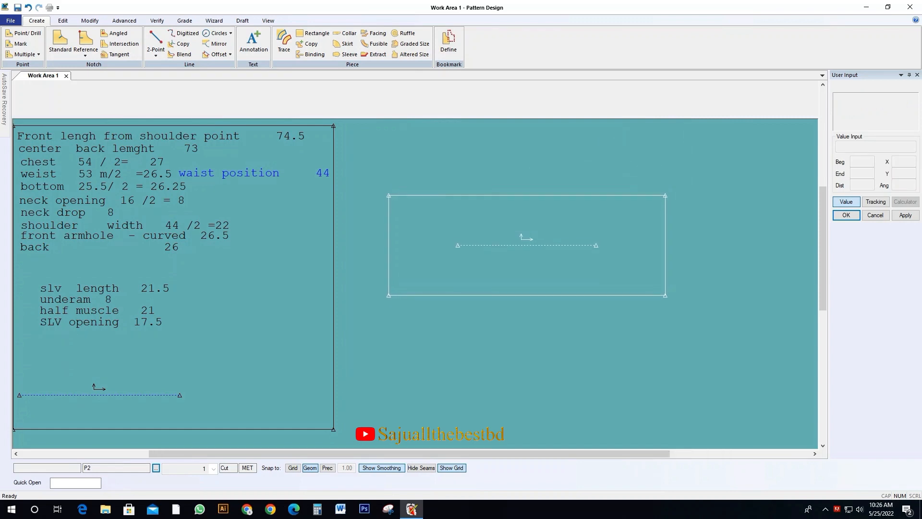
pyautogui.click(522, 243)
pyautogui.moveTo(520, 234); pyautogui.dragTo(505, 230)
pyautogui.click(230, 269)
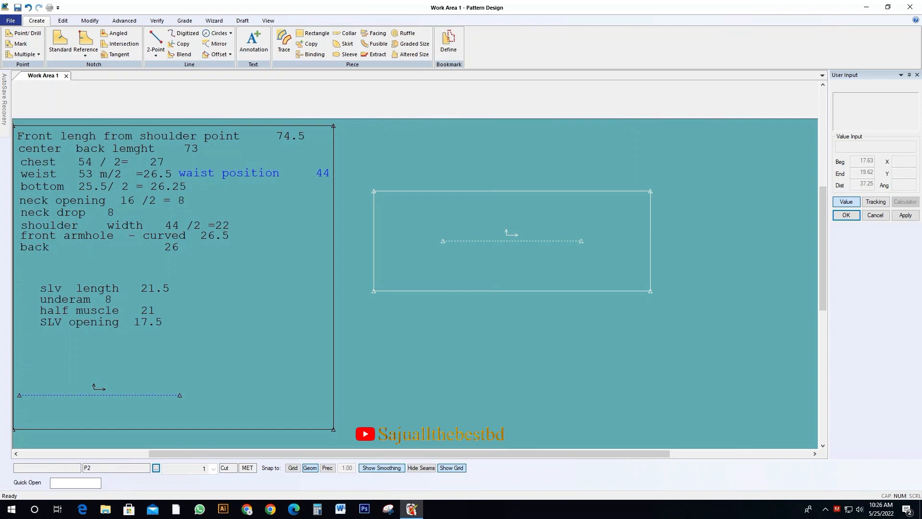
# Offset the rectangle's right edge inward by 44 to mark the waist position
pyautogui.press('o')
pyautogui.rightClick(615, 253)
pyautogui.click(650, 260)
pyautogui.write('-44')
pyautogui.press('Return')
pyautogui.rightClick(560, 248)
pyautogui.click(580, 253)
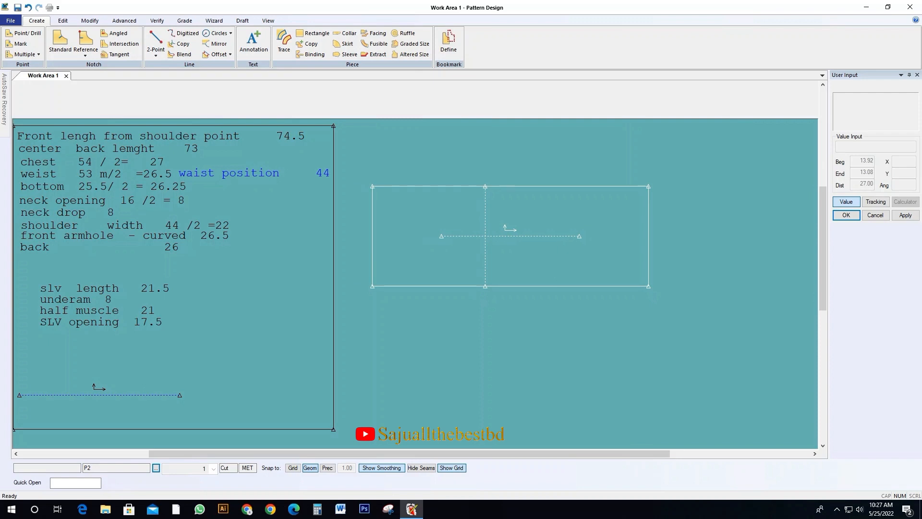
pyautogui.scroll(-1, 515, 240)
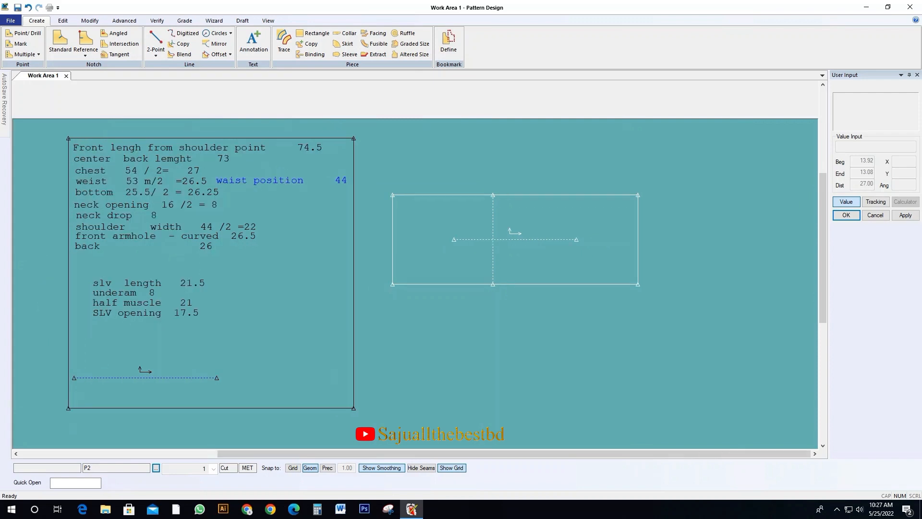
pyautogui.click(531, 239)
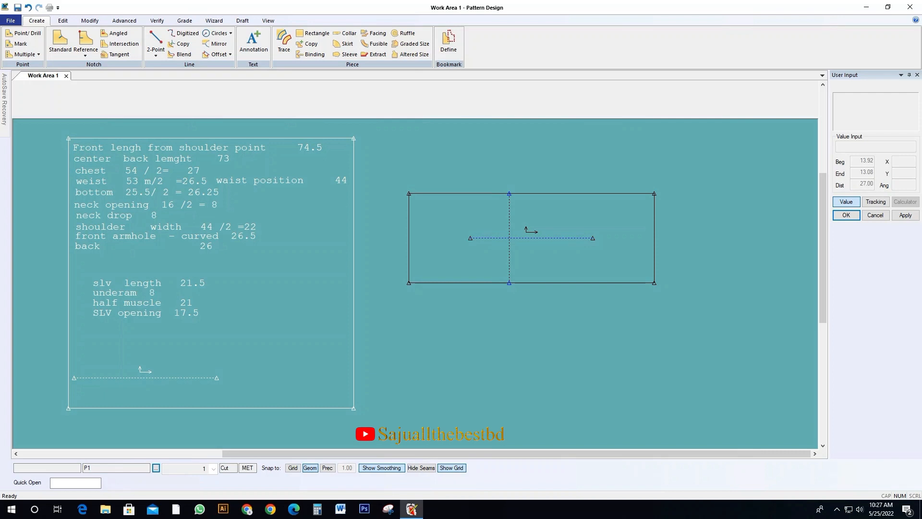
pyautogui.click(531, 238)
pyautogui.click(518, 229)
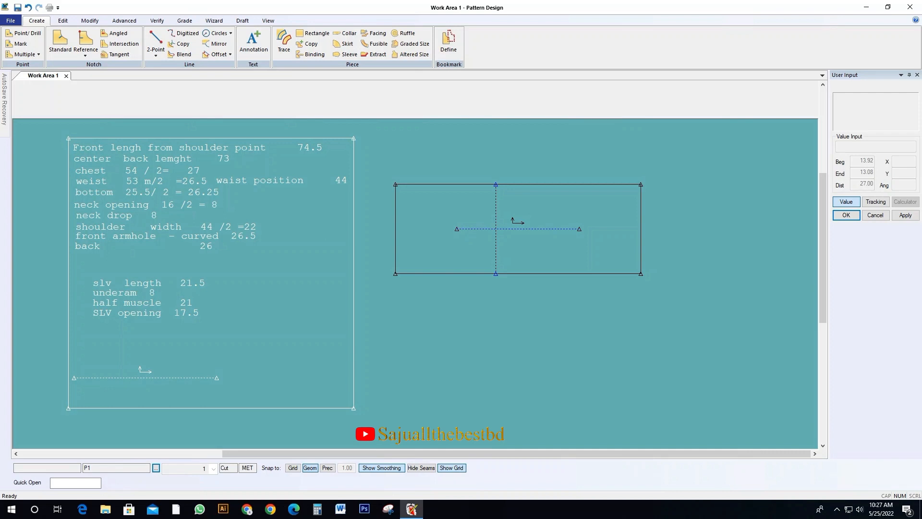
pyautogui.click(518, 229)
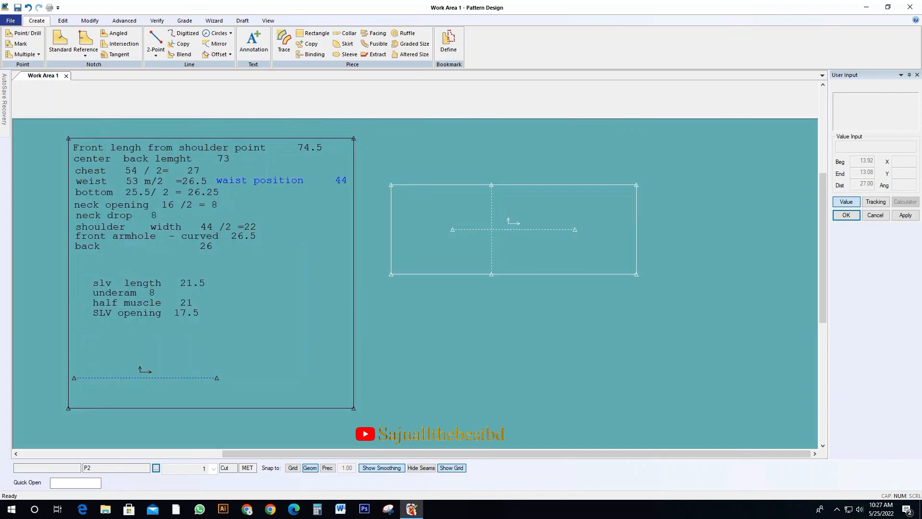
# Offset the rectangle's lower long edge inward by 8 for the half neck opening
pyautogui.press('o')
pyautogui.click(602, 274)
pyautogui.press('Return')
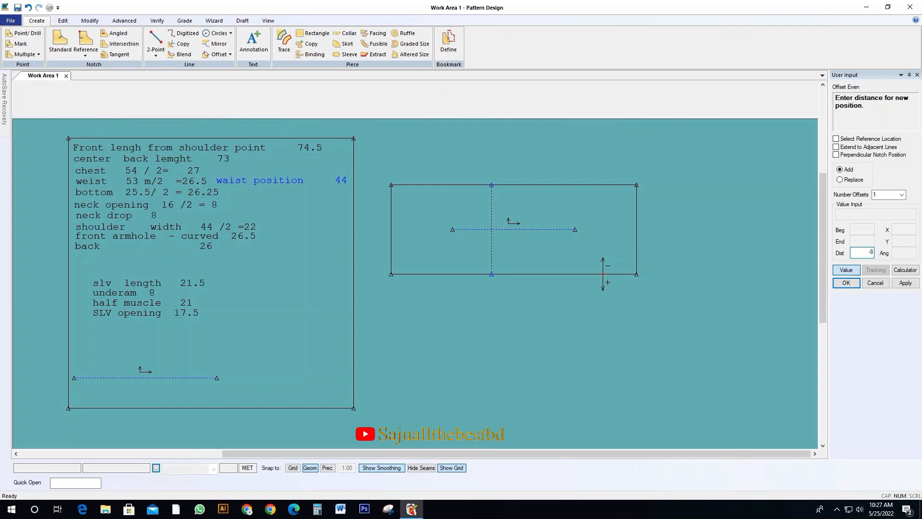
pyautogui.write('-8')
pyautogui.press('Return')
# Offset the rectangle's right edge inward by 8 for the neck drop
pyautogui.click(636, 235)
pyautogui.rightClick(636, 236)
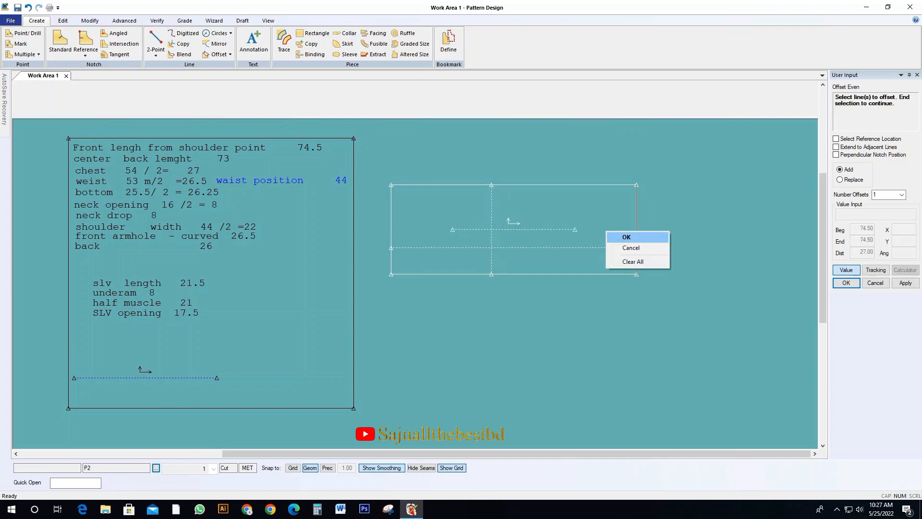
pyautogui.click(636, 236)
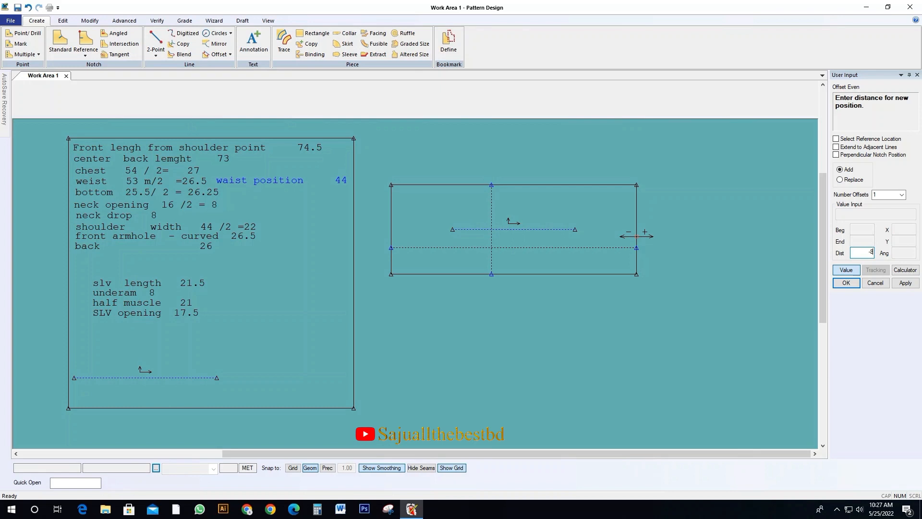
pyautogui.press('Return')
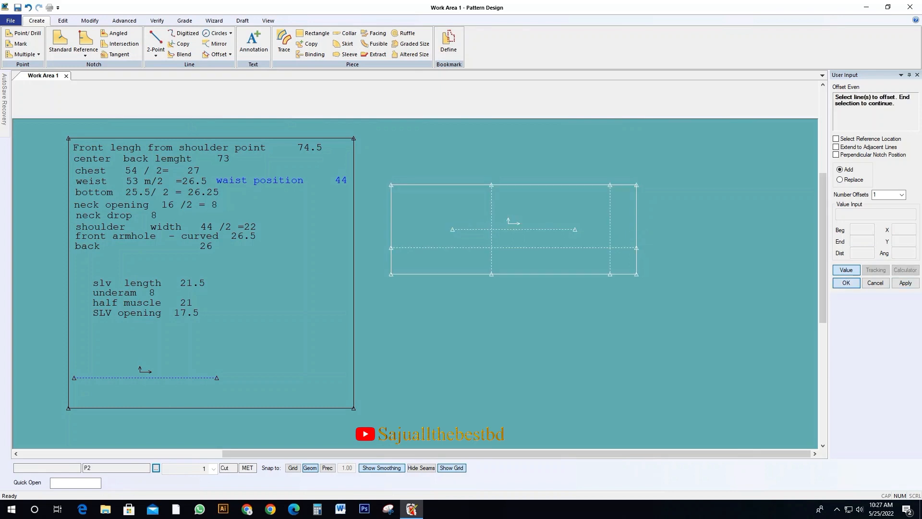
pyautogui.press('Escape')
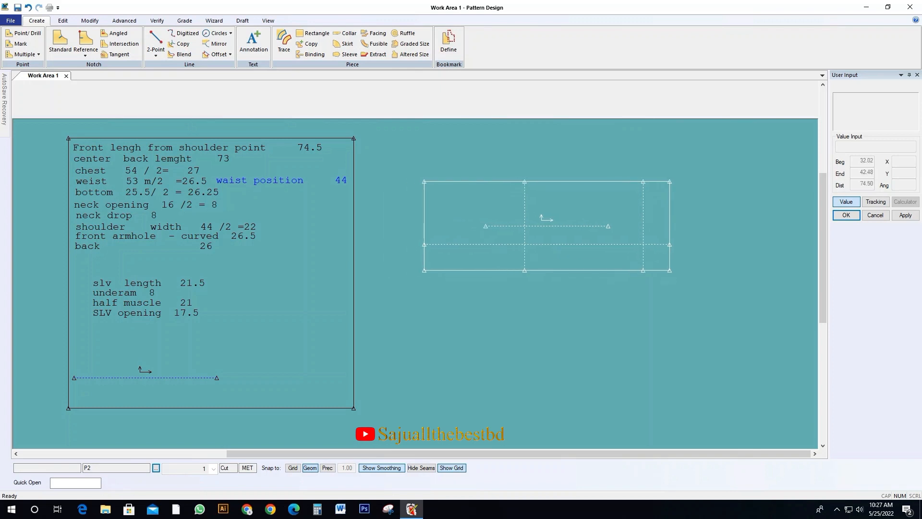
pyautogui.click(624, 255)
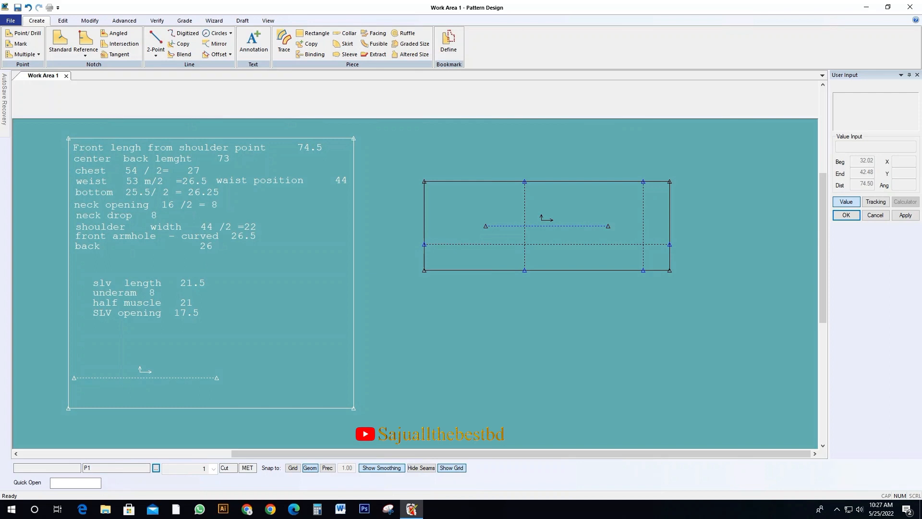
pyautogui.click(547, 243)
pyautogui.click(528, 242)
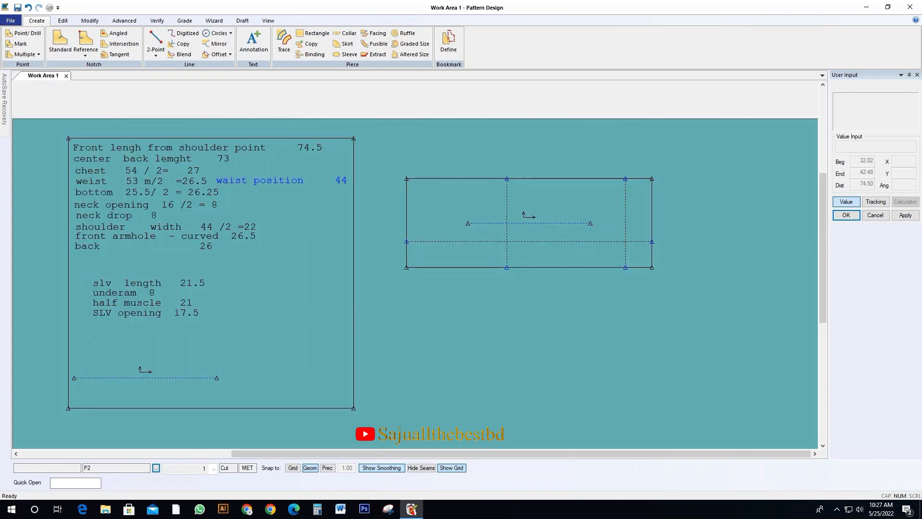
pyautogui.click(528, 242)
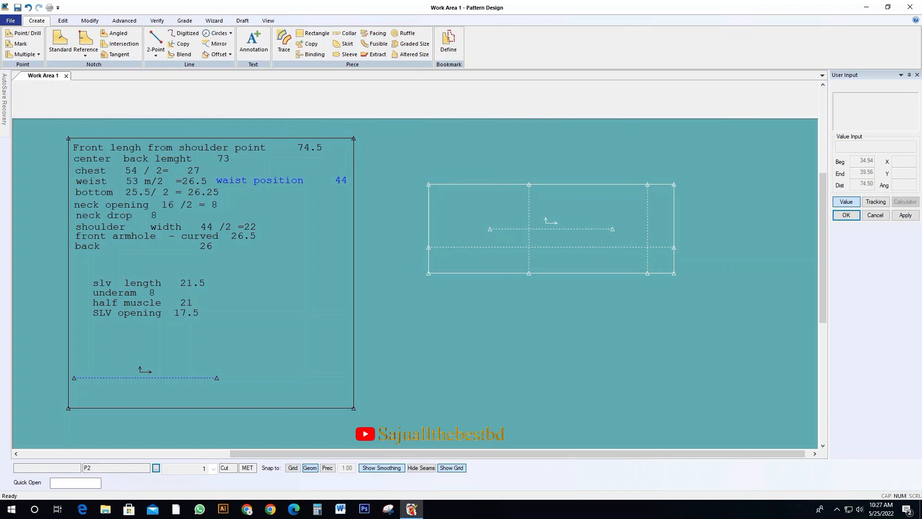
pyautogui.click(556, 242)
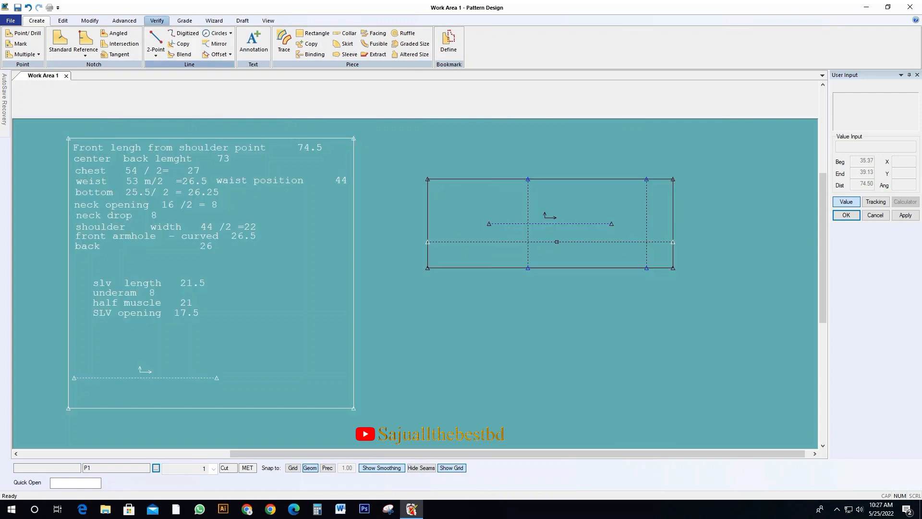
# Split the rectangle's lower long edge 73 from its left end to mark the center back length
pyautogui.click(90, 21)
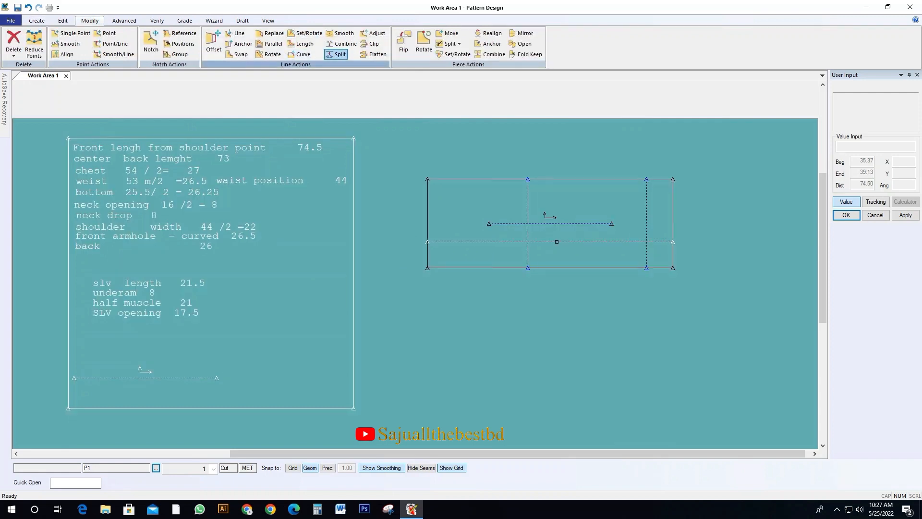
pyautogui.click(339, 54)
pyautogui.click(427, 268)
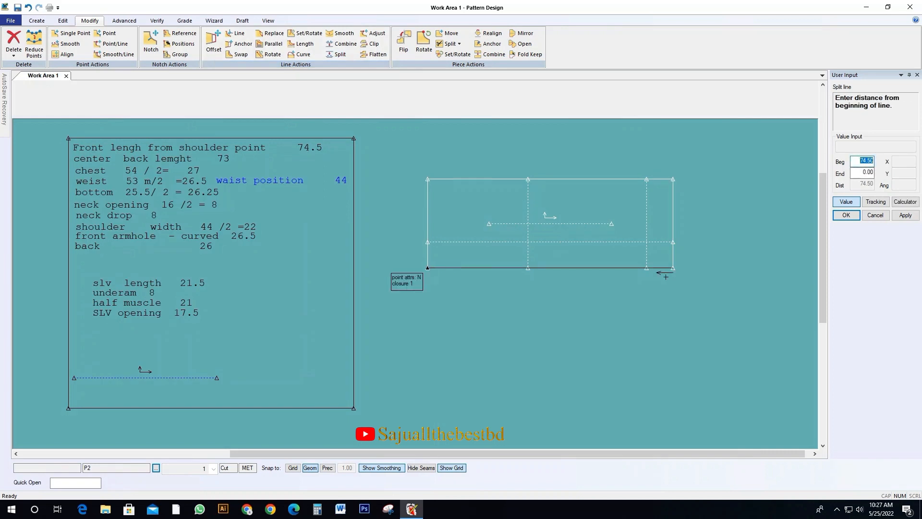
pyautogui.press('Tab')
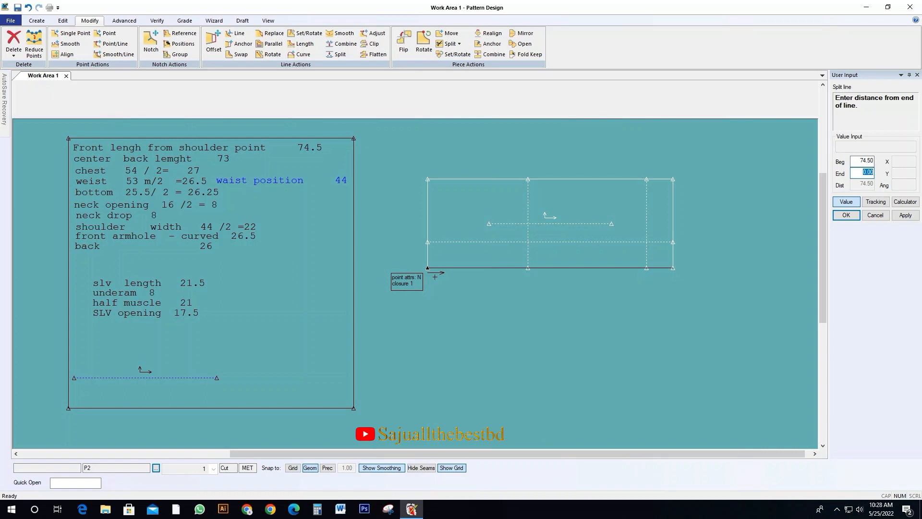
pyautogui.write('73')
pyautogui.press('Return')
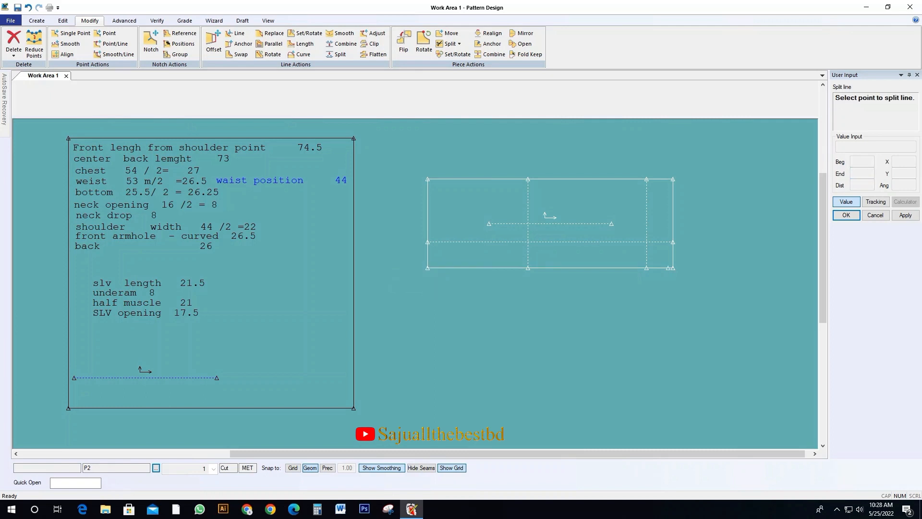
pyautogui.press('Return')
# Offset the rectangle's right edge inward by 4 to add a shoulder drop guide line
pyautogui.moveTo(638, 242); pyautogui.dragTo(586, 247)
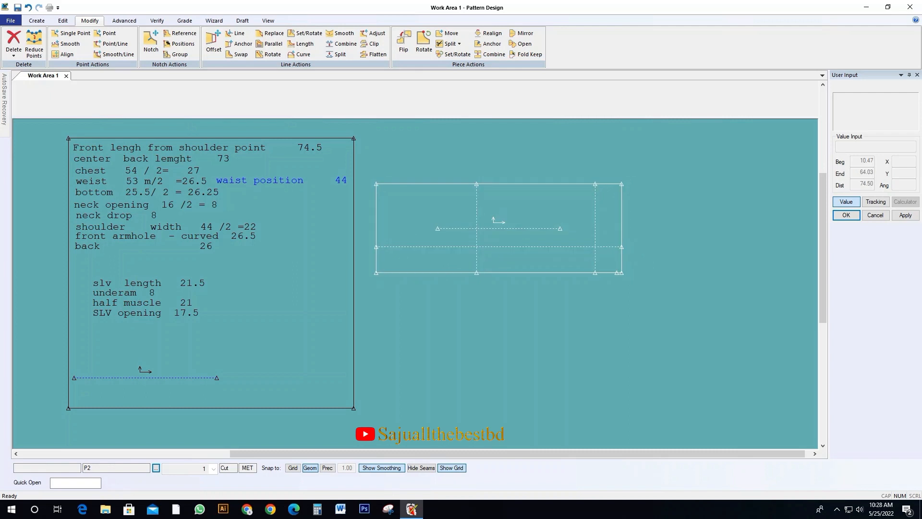
pyautogui.moveTo(488, 247); pyautogui.dragTo(477, 251)
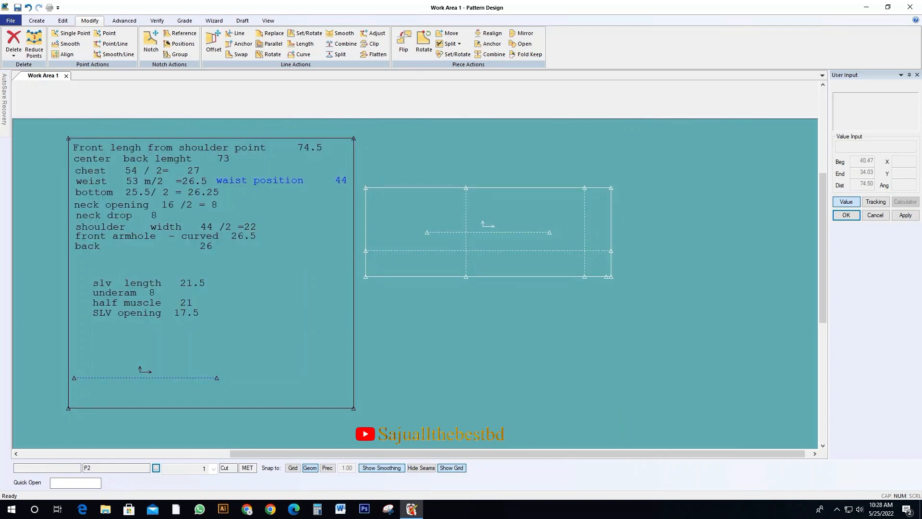
pyautogui.press('o')
pyautogui.click(612, 207)
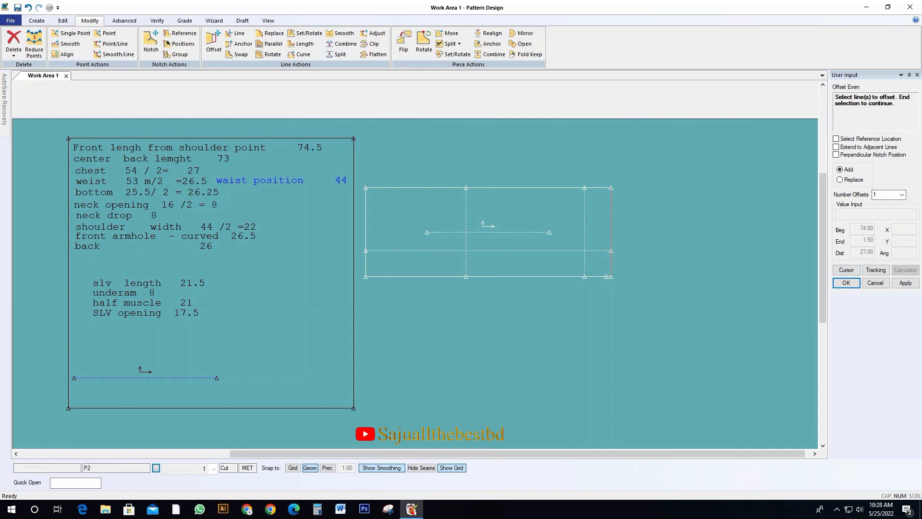
pyautogui.press('Return')
pyautogui.write('-4')
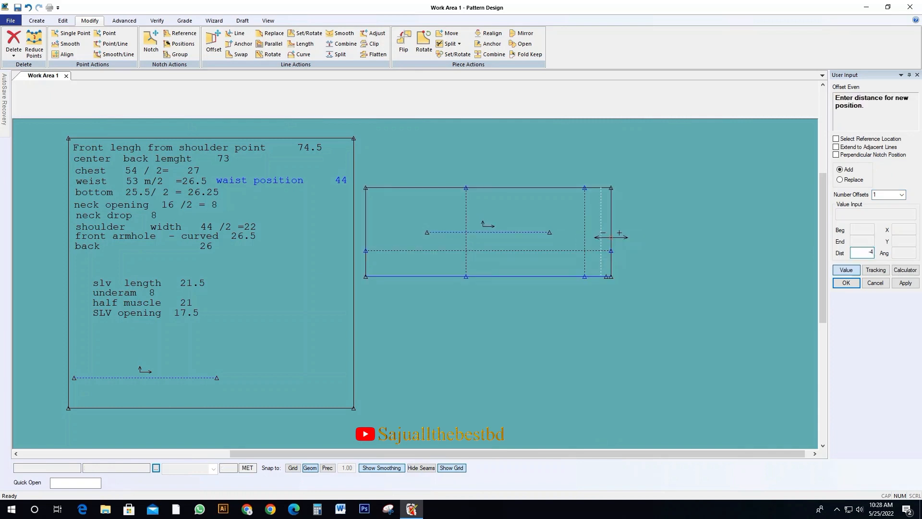
pyautogui.press('Return')
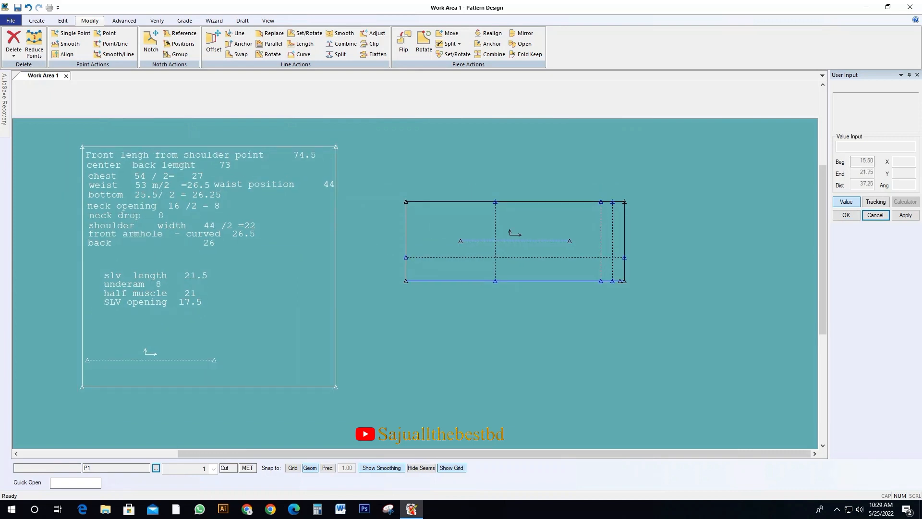
# Split the shoulder drop guide line at the half shoulder width, 22 from its lower end
pyautogui.click(515, 241)
pyautogui.scroll(1, 599, 227)
pyautogui.click(544, 228)
pyautogui.click(337, 54)
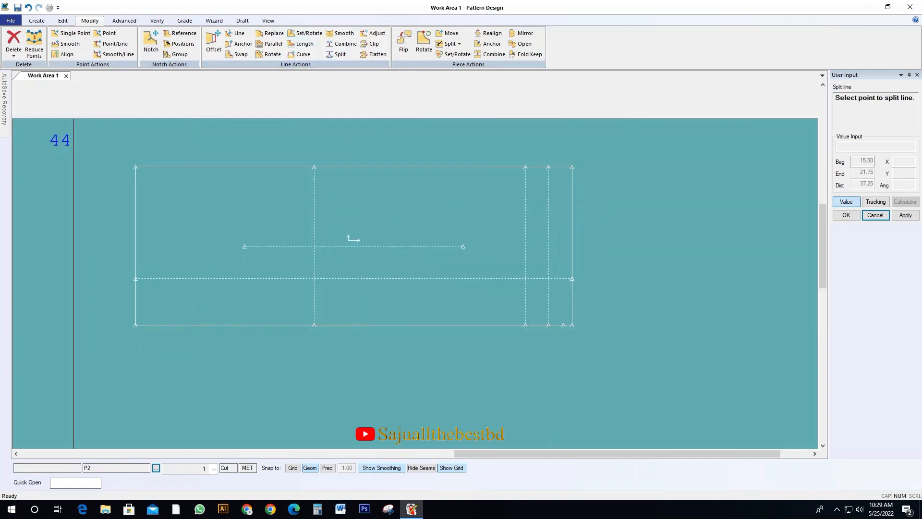
pyautogui.click(548, 325)
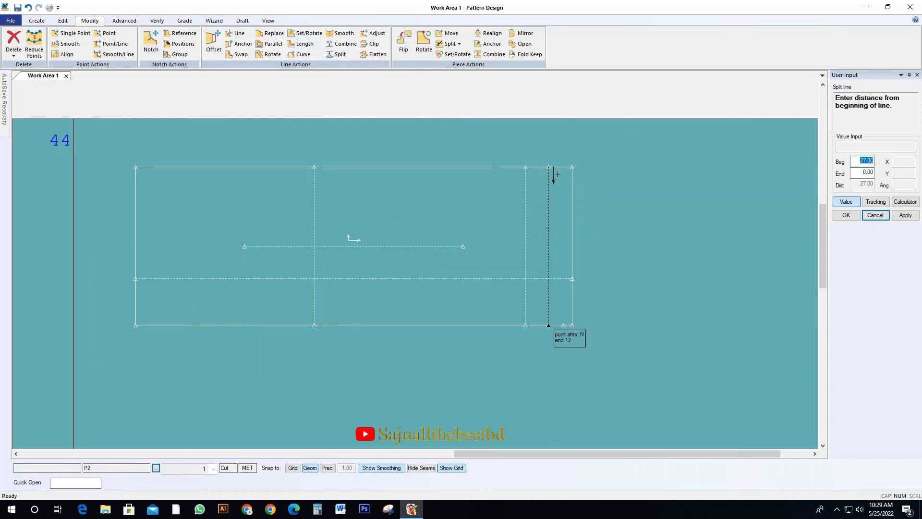
pyautogui.press('Return')
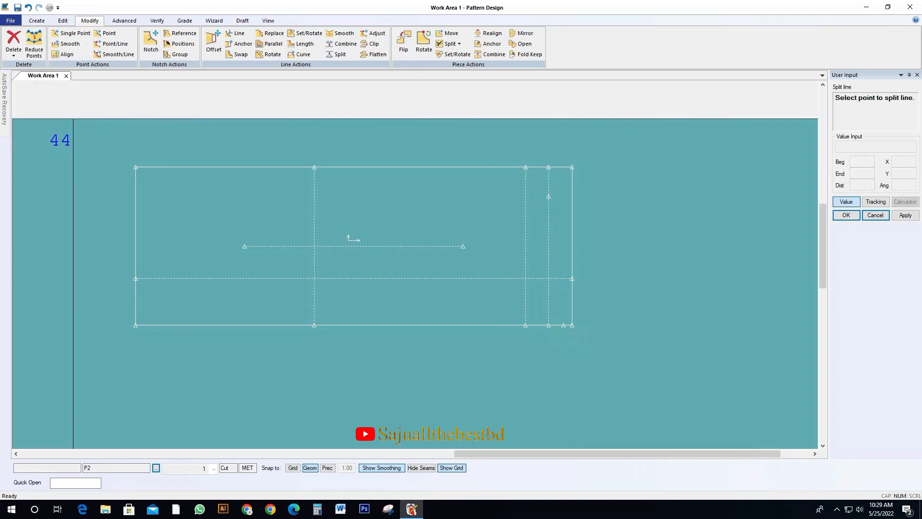
pyautogui.click(846, 215)
pyautogui.moveTo(432, 216); pyautogui.dragTo(407, 214)
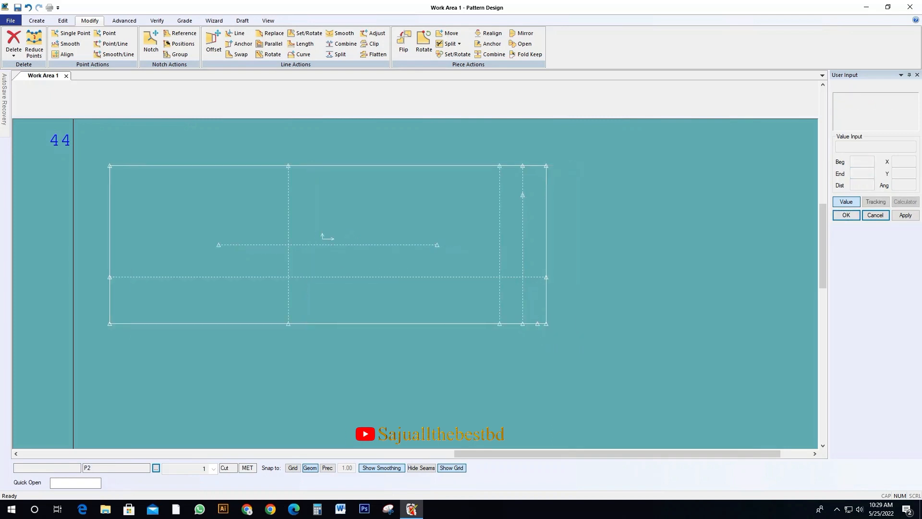
# Draw the shoulder line from the half shoulder width point on the shoulder drop guide to the neck opening point on the rectangle's right edge
pyautogui.click(36, 21)
pyautogui.click(155, 43)
pyautogui.click(523, 195)
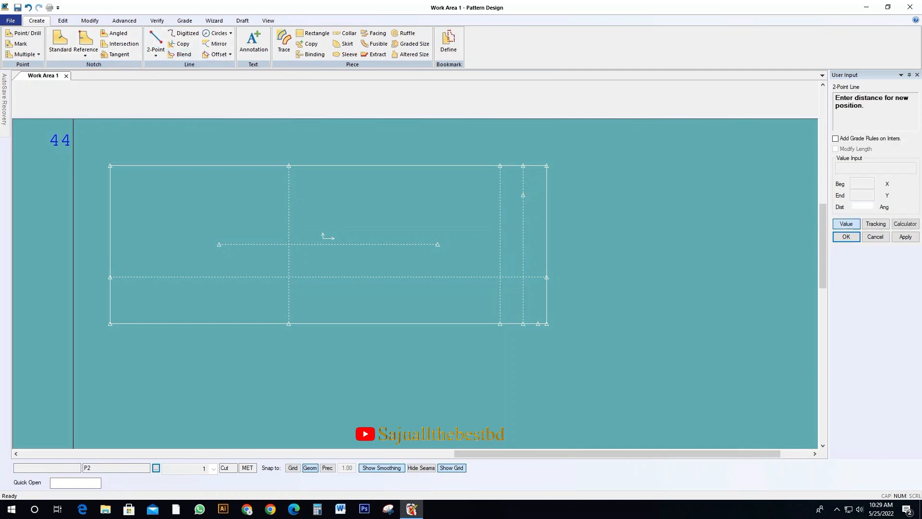
pyautogui.click(546, 277)
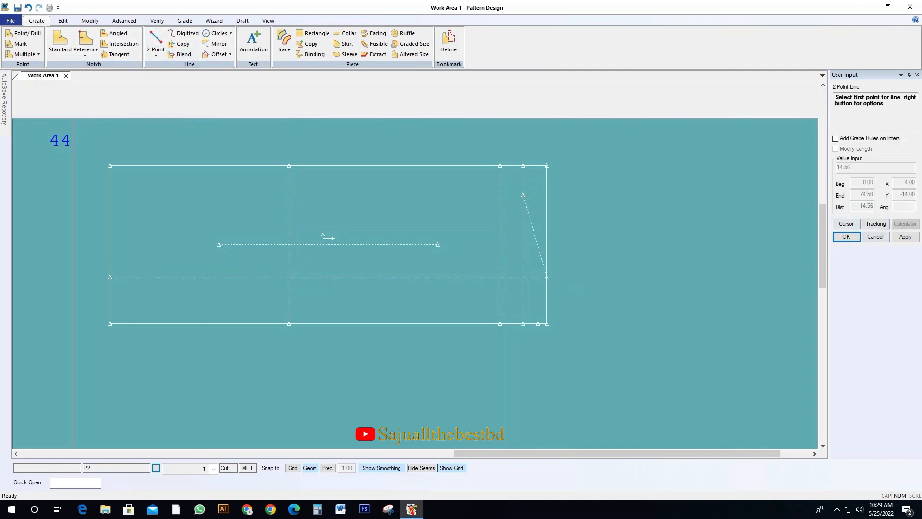
pyautogui.click(847, 237)
# Measure the shoulder line's length
pyautogui.moveTo(323, 237); pyautogui.dragTo(287, 236)
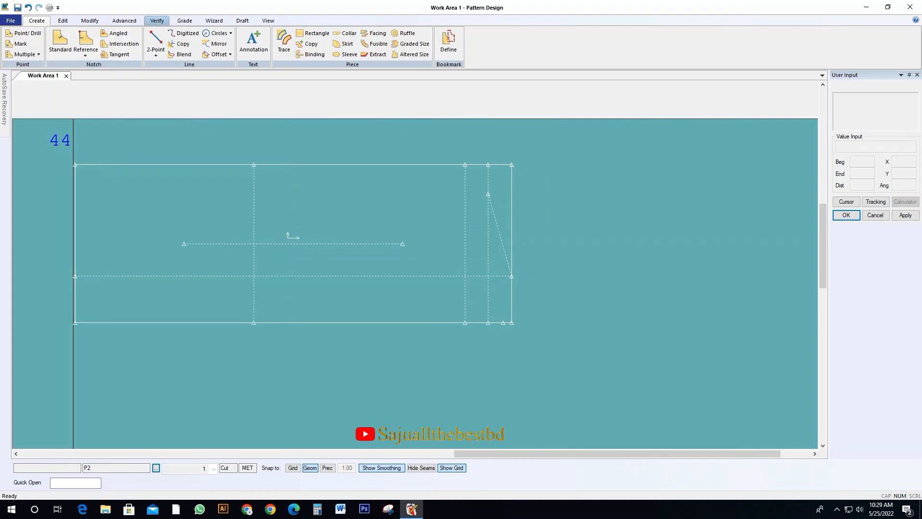
pyautogui.click(157, 21)
pyautogui.click(215, 46)
pyautogui.click(499, 232)
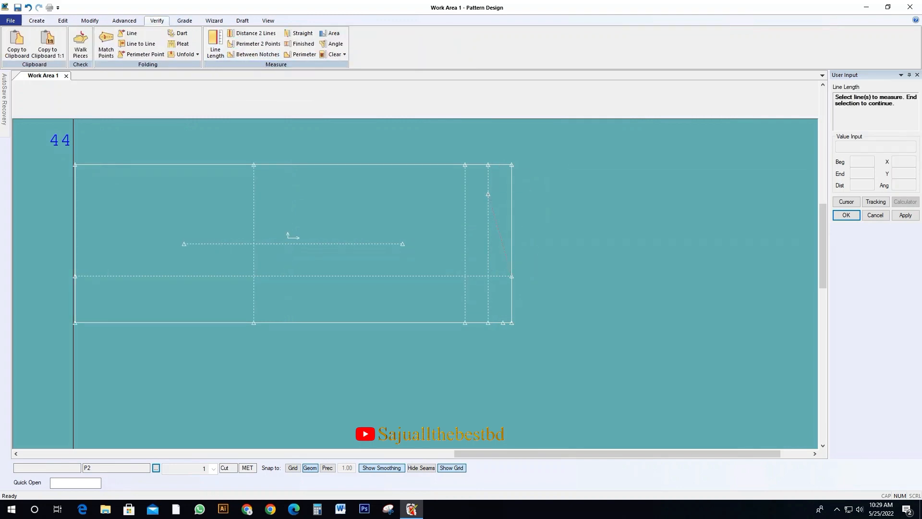
pyautogui.moveTo(287, 233); pyautogui.dragTo(339, 222)
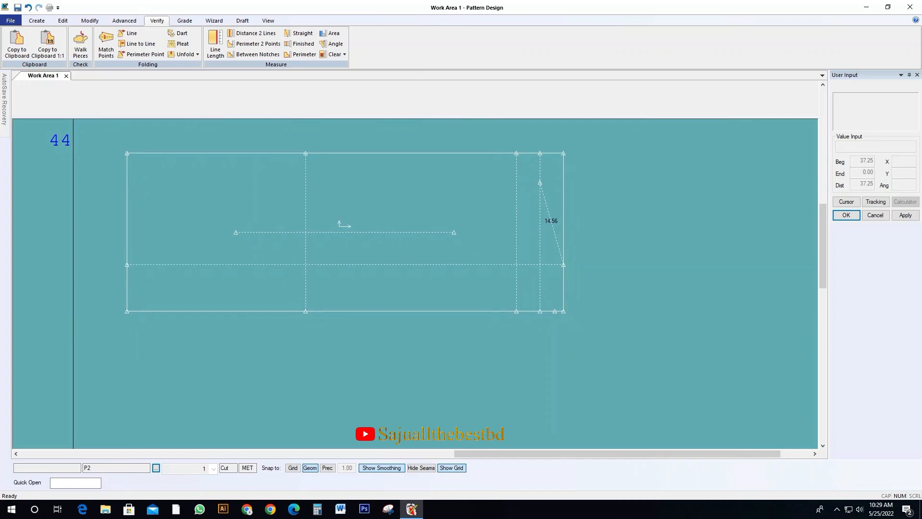
# Draw a front neck curve about 13.2 long from the neck opening point to the lower end of the neck drop guide, bowed into the body
pyautogui.scroll(2, 546, 294)
pyautogui.moveTo(547, 296); pyautogui.dragTo(403, 293, button='middle')
pyautogui.click(36, 21)
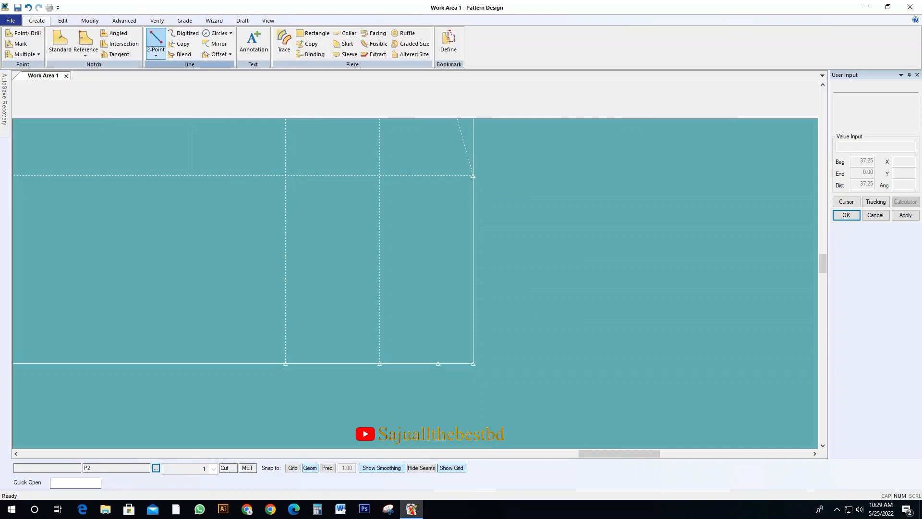
pyautogui.click(156, 54)
pyautogui.click(177, 76)
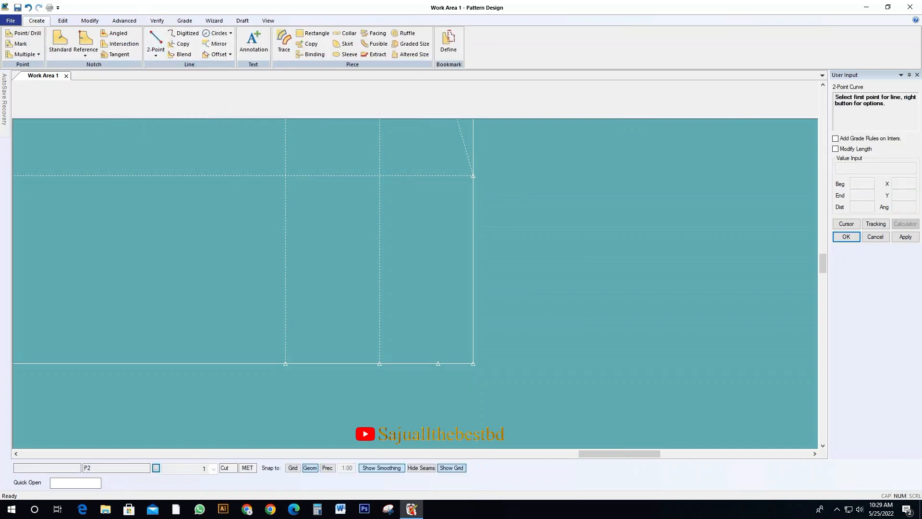
pyautogui.click(473, 175)
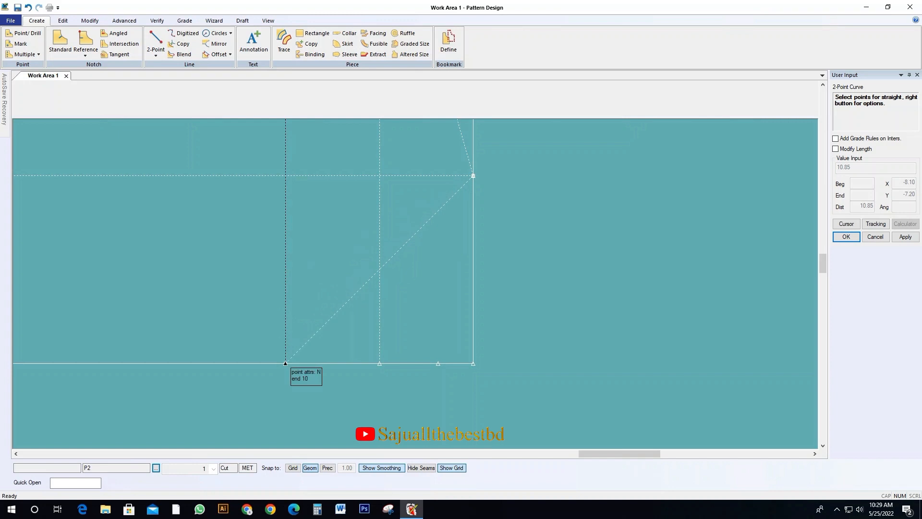
pyautogui.click(285, 363)
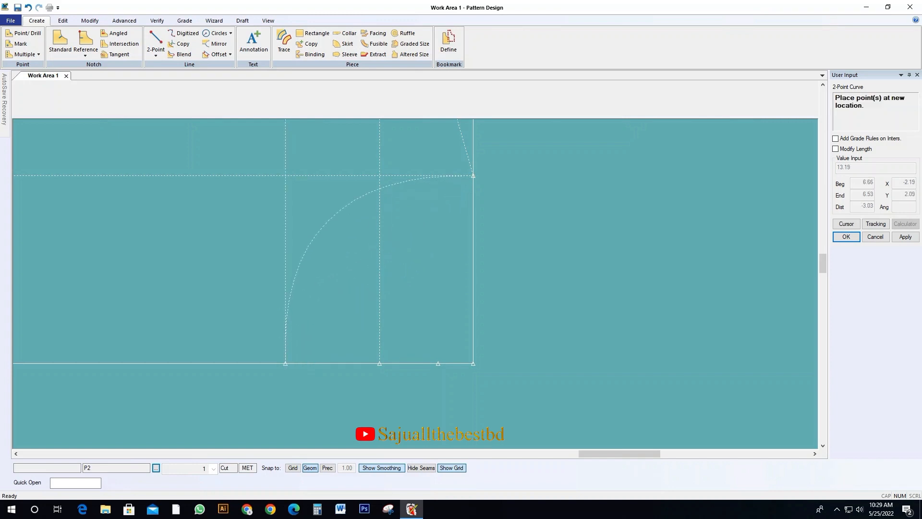
pyautogui.click(328, 221)
# Draw a back neck curve about 8.4 long from the center back length mark to the neck opening point
pyautogui.click(438, 363)
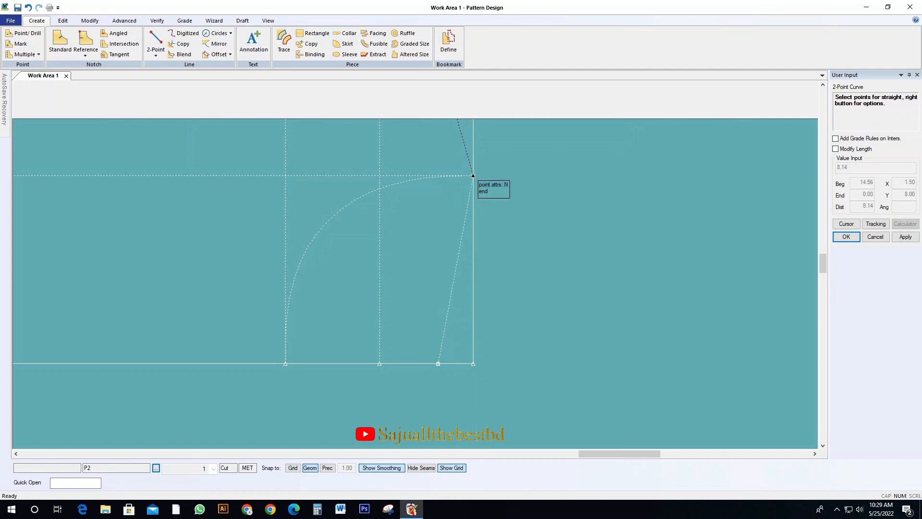
pyautogui.click(473, 175)
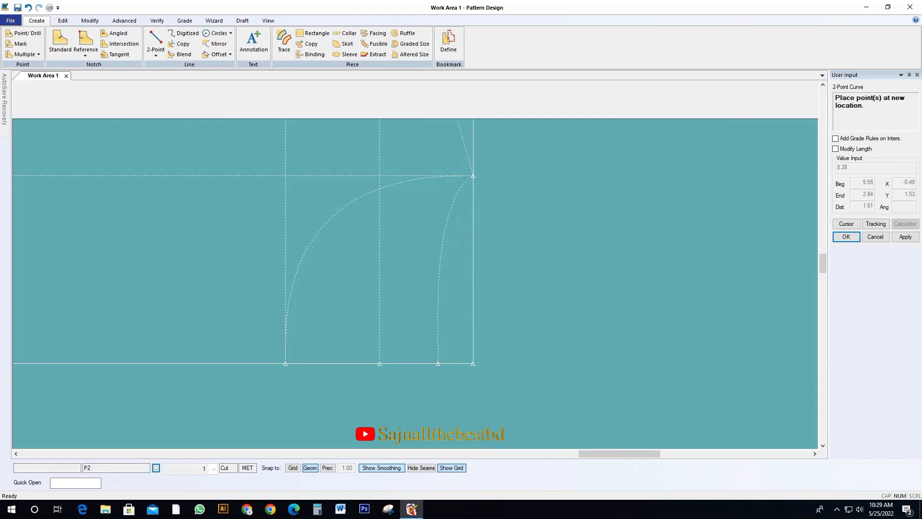
pyautogui.click(446, 230)
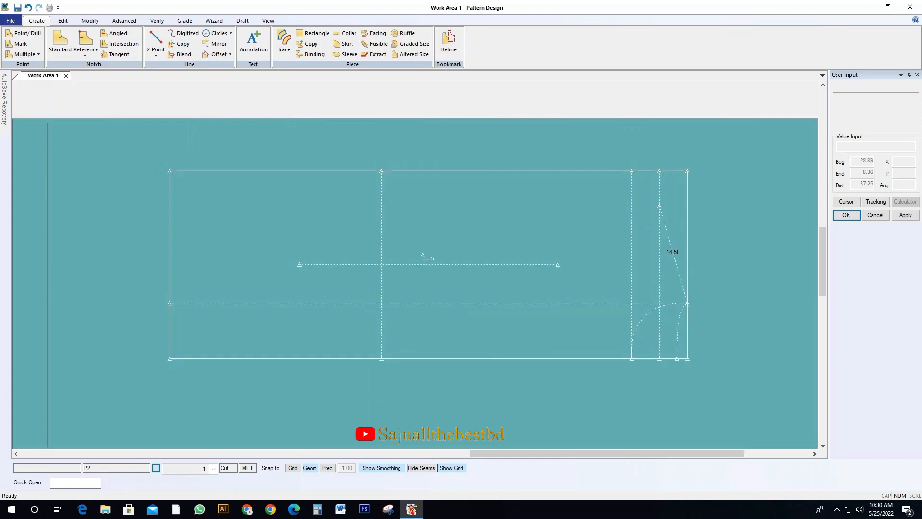
# Check the front and back armhole measurements in the measurement list beside the body pattern
pyautogui.scroll(-2, 636, 271)
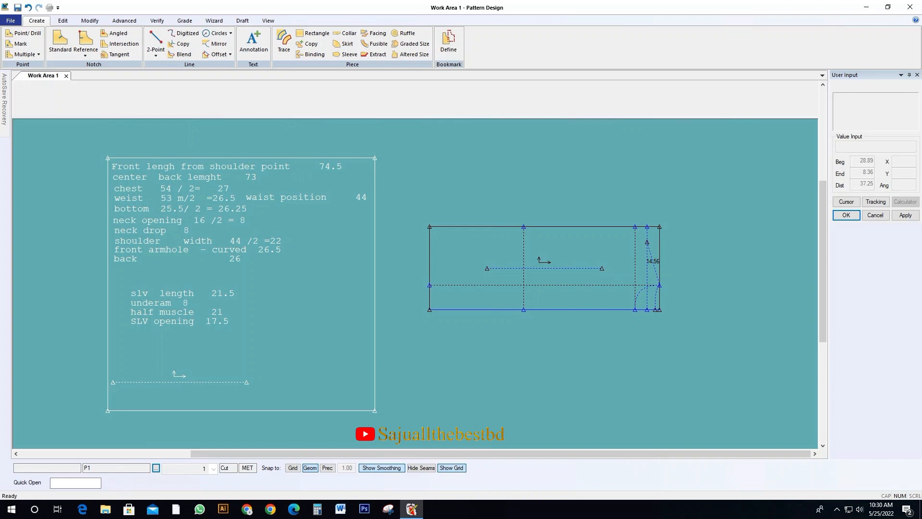
pyautogui.moveTo(576, 268); pyautogui.dragTo(606, 266)
pyautogui.moveTo(240, 274); pyautogui.dragTo(192, 273)
pyautogui.moveTo(609, 266); pyautogui.dragTo(569, 269)
pyautogui.click(529, 269)
pyautogui.click(201, 279)
pyautogui.scroll(1, 643, 235)
pyautogui.moveTo(490, 304); pyautogui.dragTo(430, 289)
pyautogui.moveTo(560, 230); pyautogui.dragTo(549, 215)
pyautogui.scroll(1, 522, 230)
pyautogui.moveTo(549, 215); pyautogui.dragTo(564, 214, button='middle')
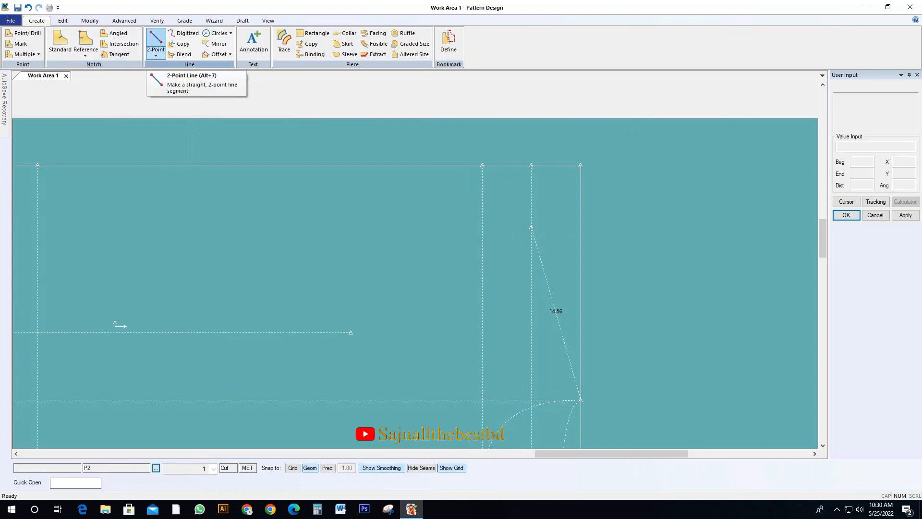
# Draw a straight armhole guide line from the shoulder point to the rectangle's upper edge at a compass distance of 24
pyautogui.click(156, 42)
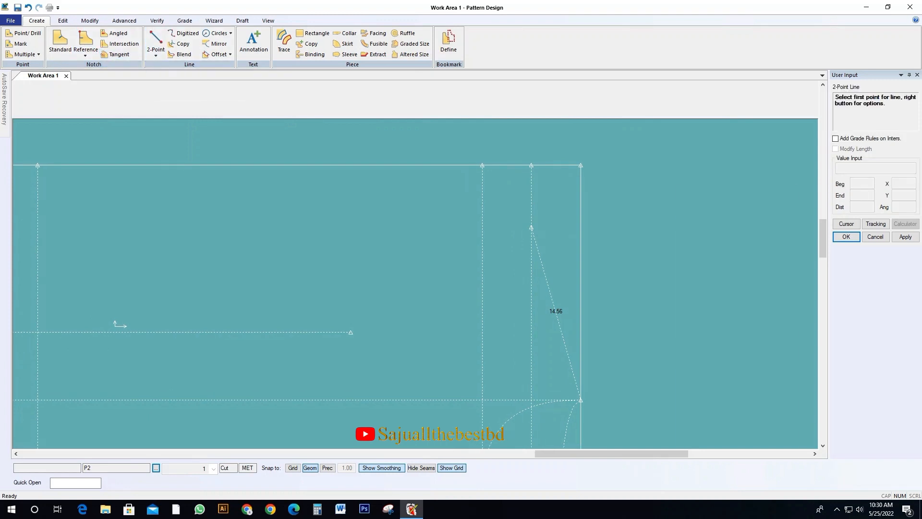
pyautogui.rightClick(679, 186)
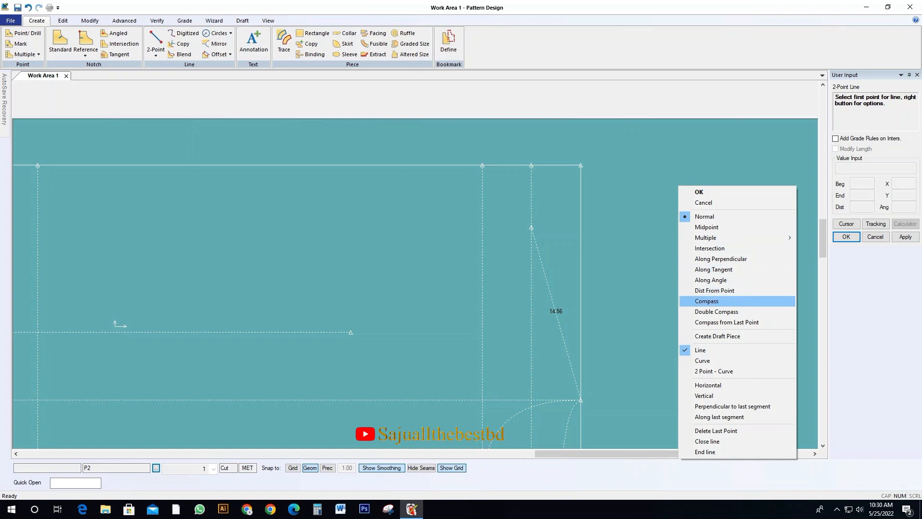
pyautogui.click(706, 301)
pyautogui.click(699, 192)
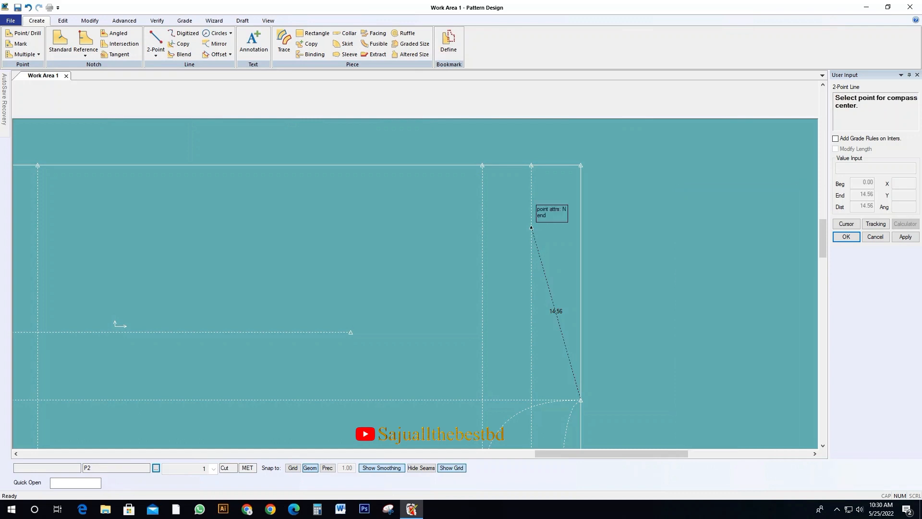
pyautogui.click(531, 227)
pyautogui.write('24')
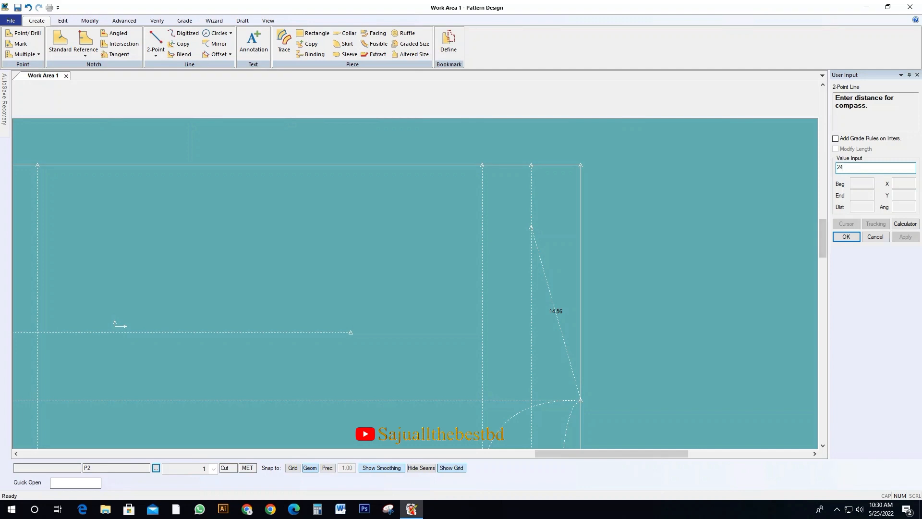
pyautogui.press('Return')
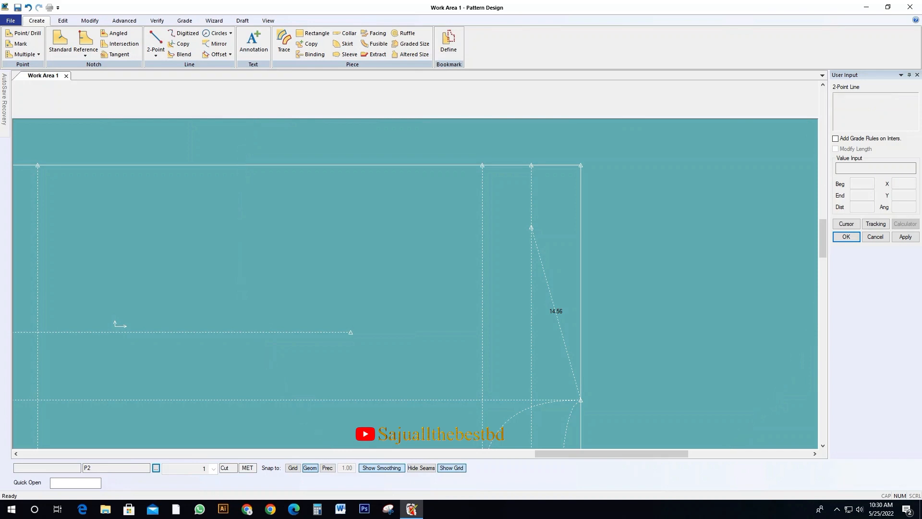
pyautogui.rightClick(185, 162)
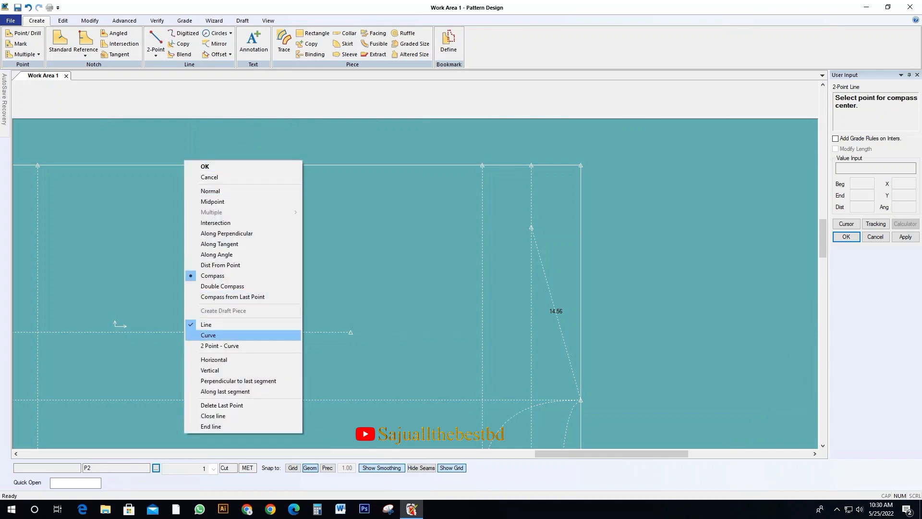
pyautogui.click(211, 335)
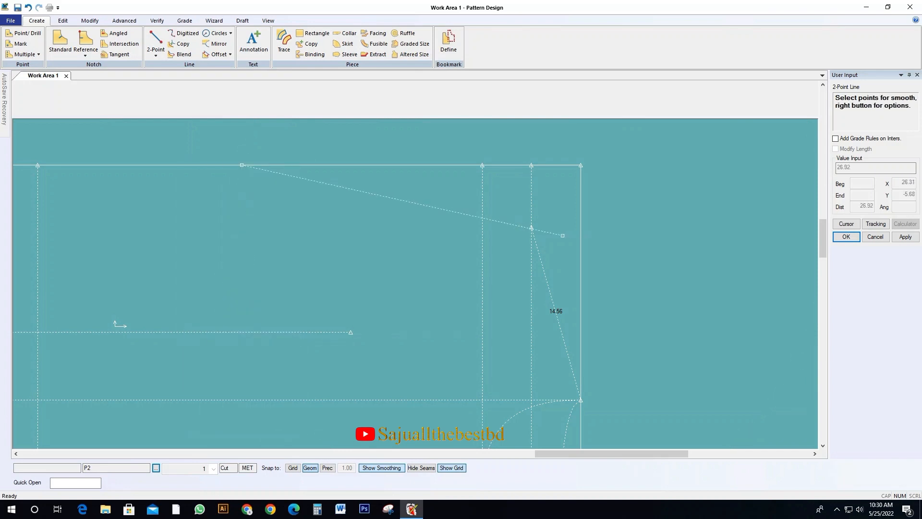
pyautogui.click(531, 228)
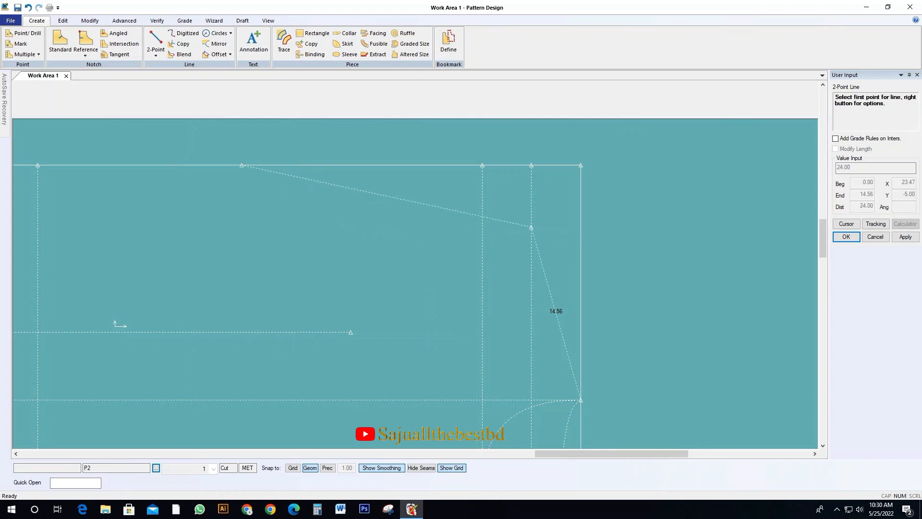
# Draw a front armhole curve about 27.6 long between the straight guide's two ends, bowed into the body
pyautogui.click(156, 53)
pyautogui.click(178, 75)
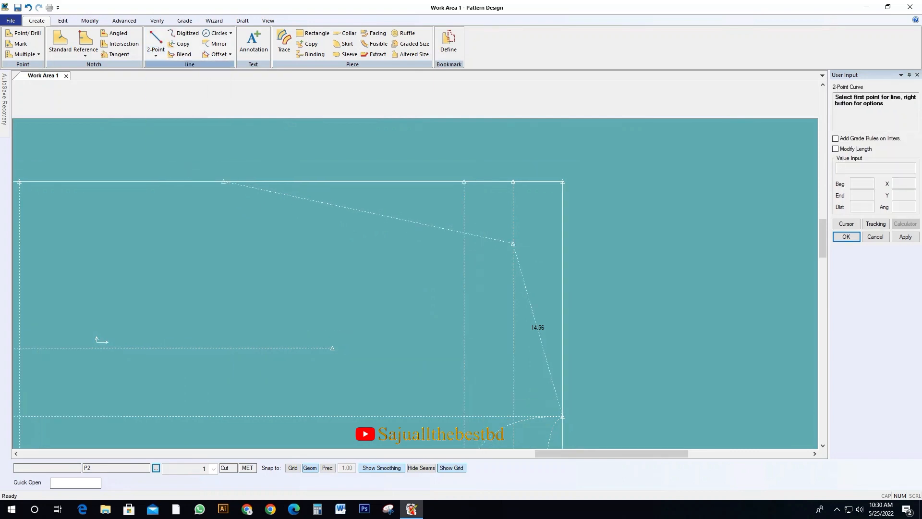
pyautogui.click(223, 182)
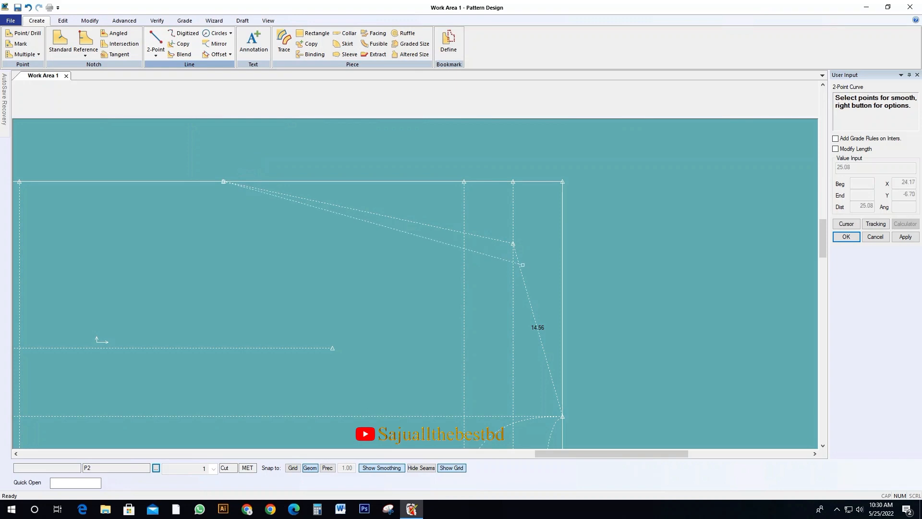
pyautogui.click(513, 243)
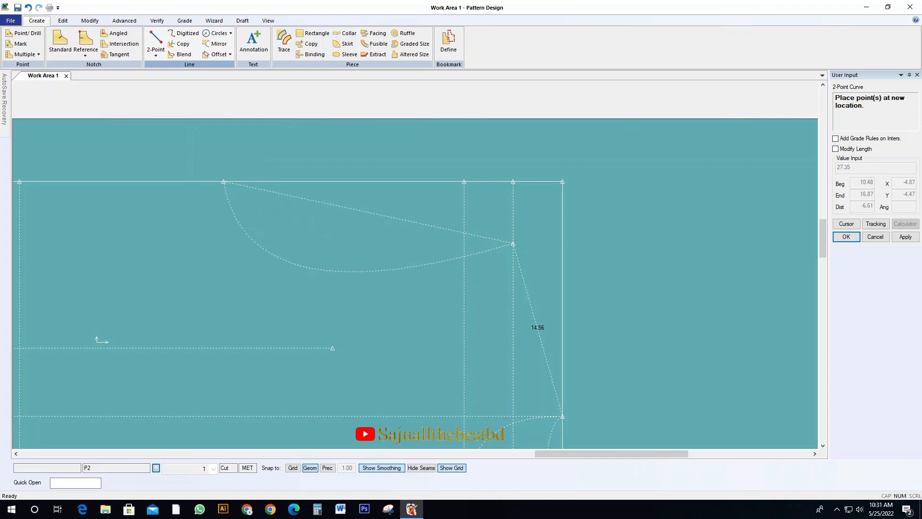
pyautogui.click(306, 270)
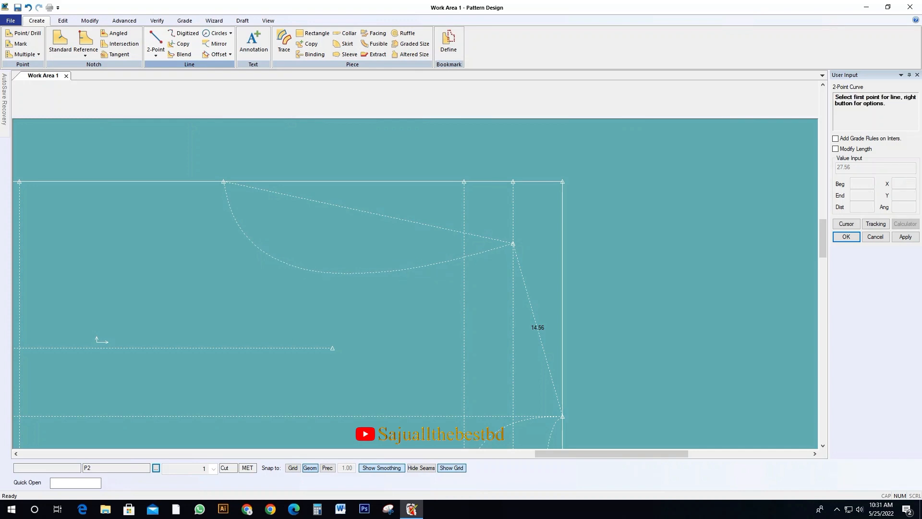
pyautogui.rightClick(607, 177)
pyautogui.click(625, 182)
# Delete the straight armhole guide line, keeping the armhole curve
pyautogui.moveTo(577, 236); pyautogui.dragTo(723, 226, button='middle')
pyautogui.scroll(-2, 723, 227)
pyautogui.scroll(-2, 724, 223)
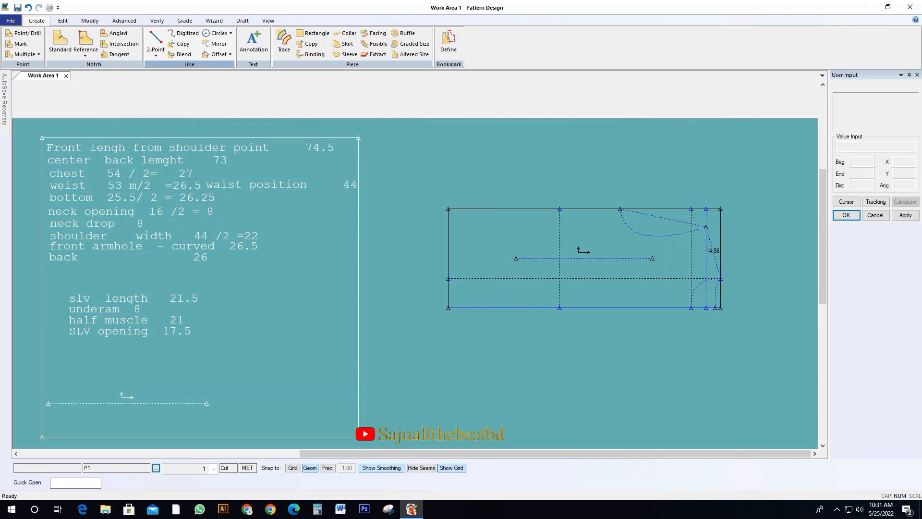
pyautogui.click(587, 237)
pyautogui.click(540, 240)
pyautogui.scroll(1, 539, 241)
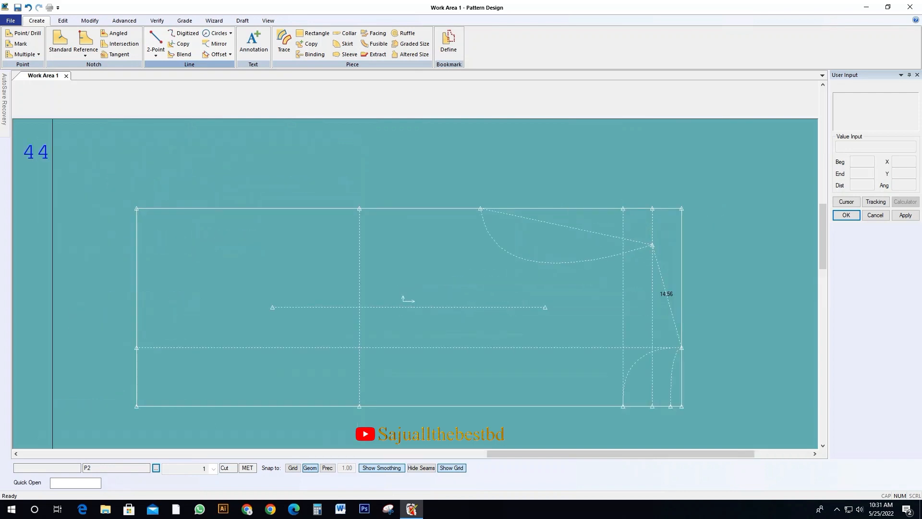
pyautogui.press('Delete')
pyautogui.click(538, 221)
pyautogui.rightClick(539, 223)
pyautogui.click(559, 230)
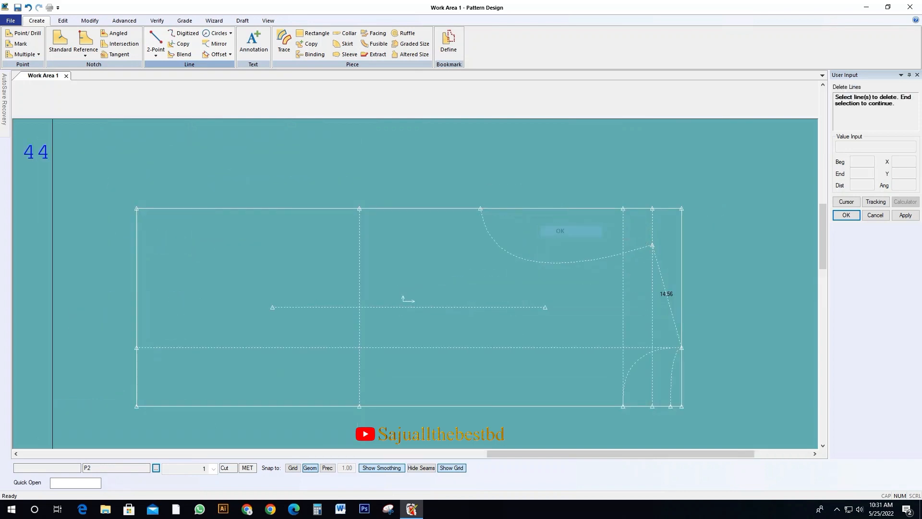
# Measure the front armhole curve's length
pyautogui.click(157, 20)
pyautogui.click(215, 43)
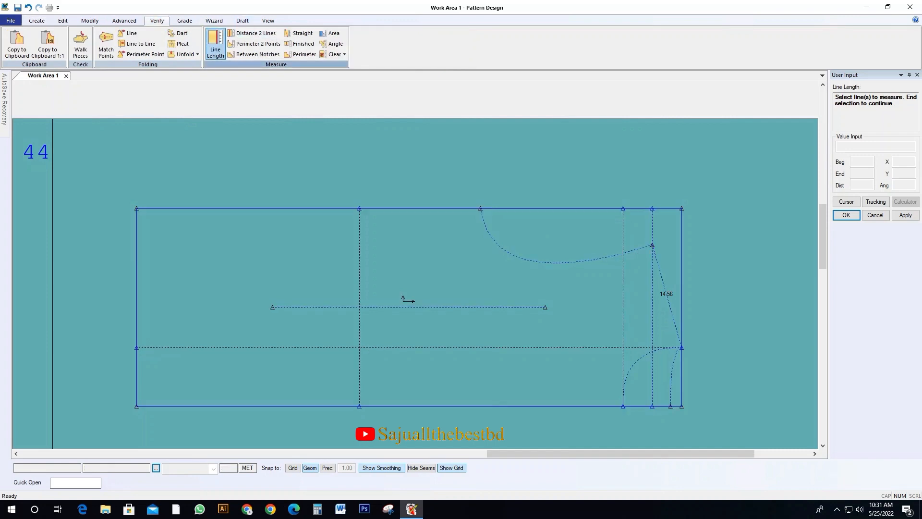
pyautogui.click(487, 240)
pyautogui.rightClick(481, 250)
pyautogui.click(499, 256)
pyautogui.rightClick(553, 249)
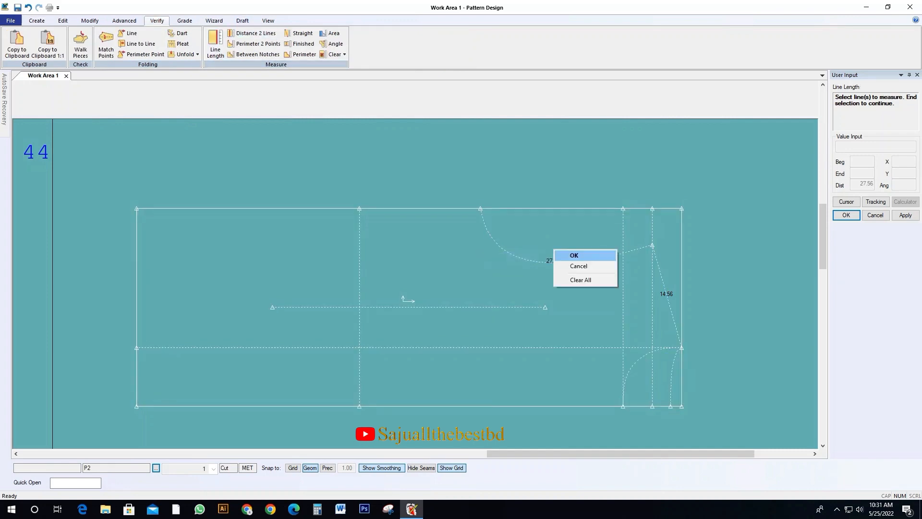
pyautogui.click(573, 266)
pyautogui.click(574, 267)
pyautogui.scroll(1, 603, 235)
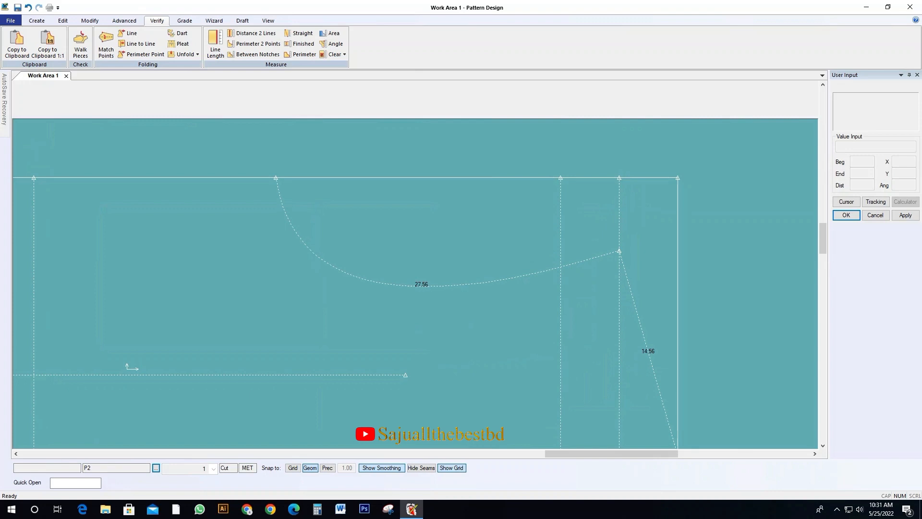
# Set the front armhole curve's length to 26.5 with both of its end points held in place
pyautogui.click(89, 21)
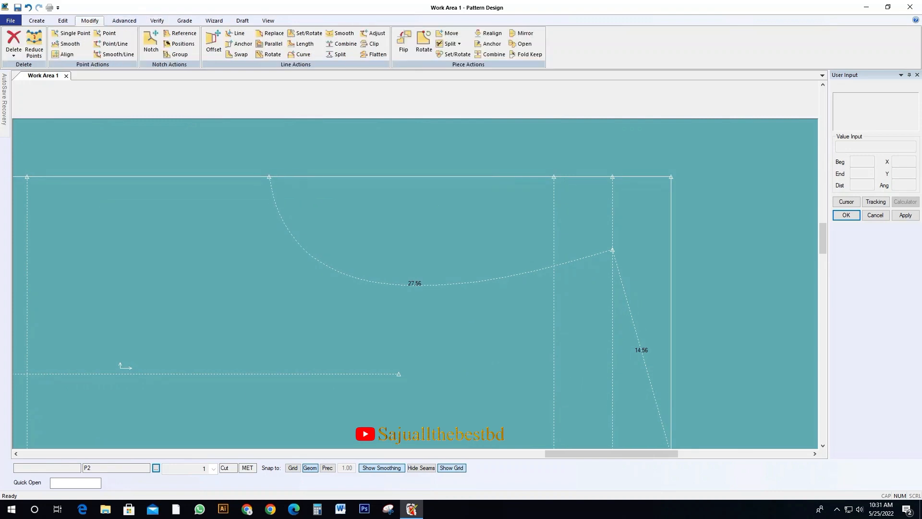
pyautogui.click(301, 44)
pyautogui.click(384, 283)
pyautogui.click(384, 283)
pyautogui.write('26.5')
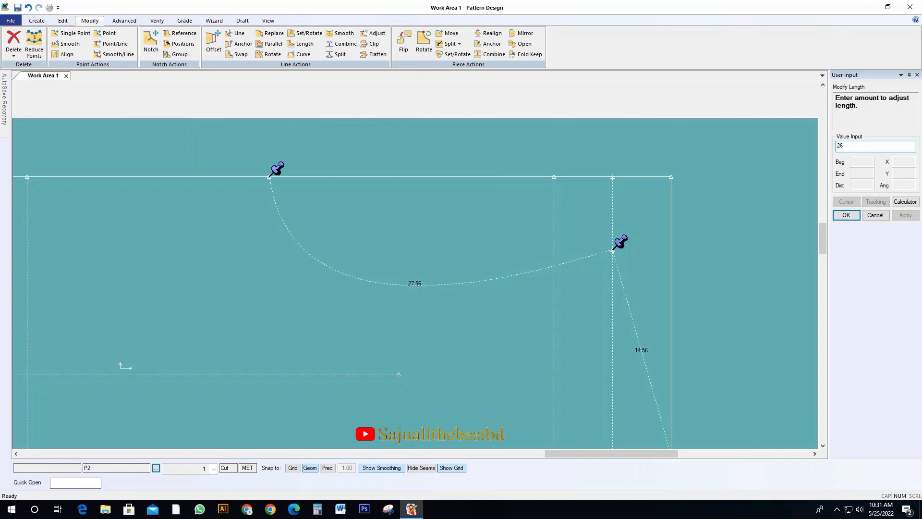
pyautogui.press('Return')
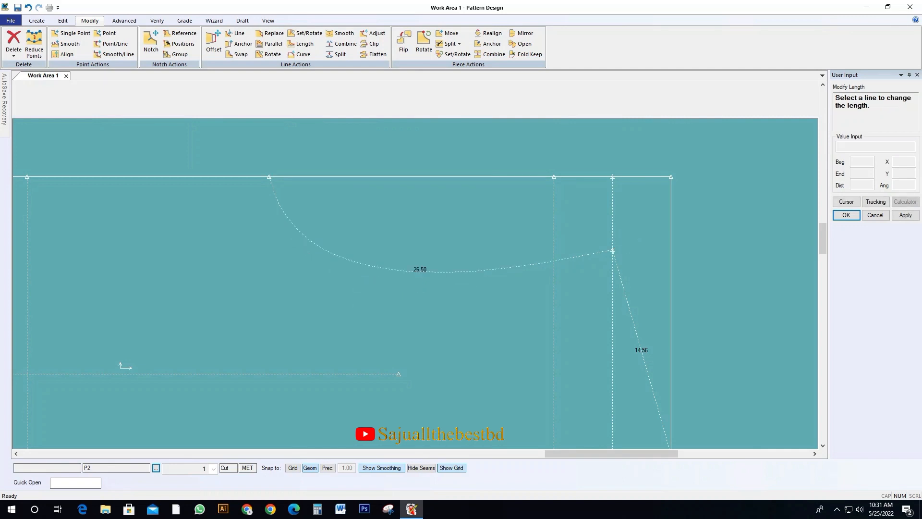
# Trace the body outline from the draft, picking the hem, side seam, armhole curve, shoulder line, back neck curve and centre line as perimeter
pyautogui.rightClick(434, 214)
pyautogui.click(453, 221)
pyautogui.moveTo(410, 302); pyautogui.dragTo(467, 270, button='middle')
pyautogui.scroll(-3, 466, 270)
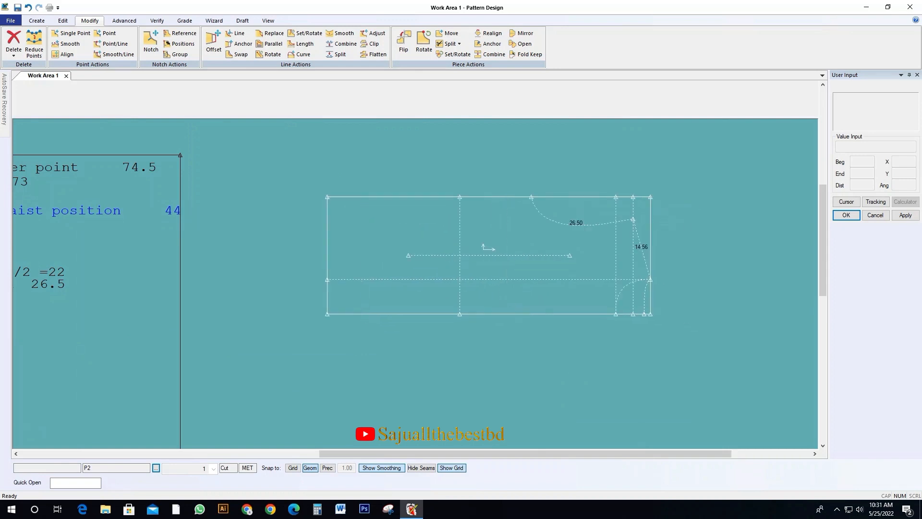
pyautogui.scroll(-2, 227, 243)
pyautogui.click(395, 250)
pyautogui.click(402, 218)
pyautogui.click(37, 21)
pyautogui.click(284, 41)
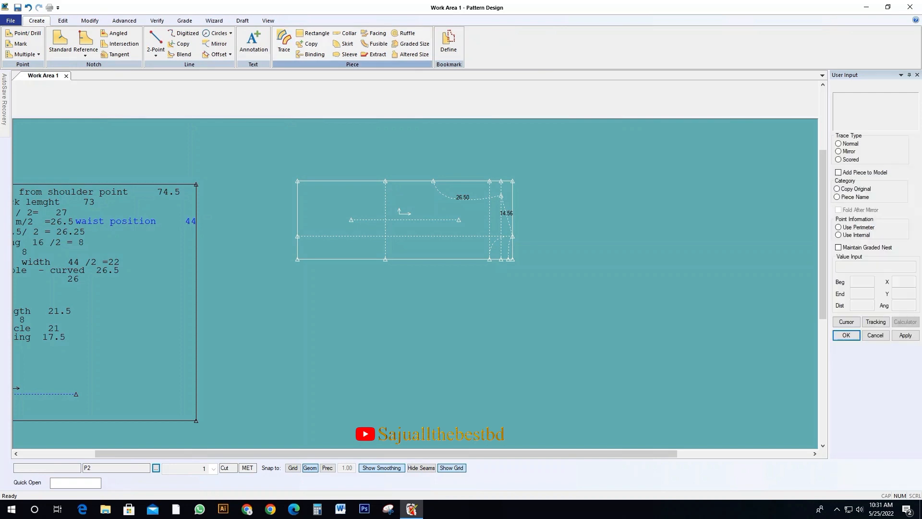
pyautogui.click(297, 245)
pyautogui.click(331, 181)
pyautogui.click(447, 195)
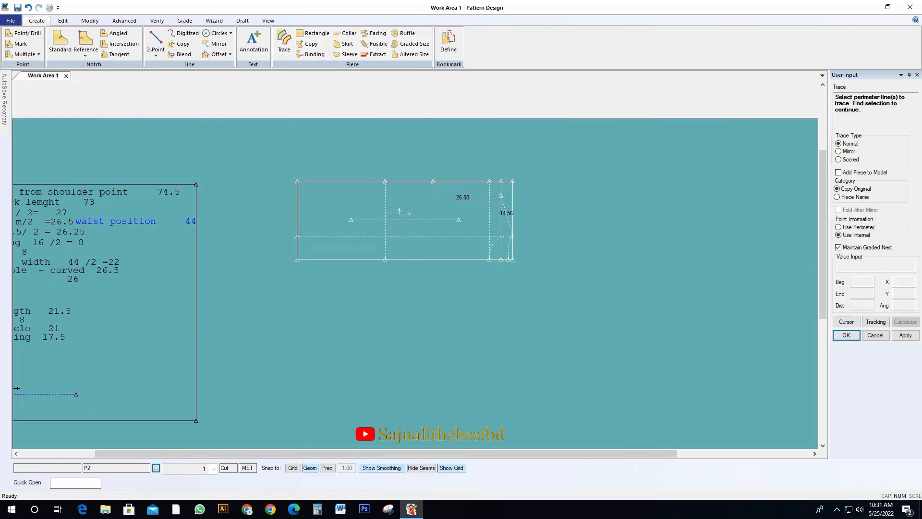
pyautogui.click(507, 217)
pyautogui.click(469, 259)
# Finish the trace with the front neck curve as an internal line and place the new piece above the draft
pyautogui.rightClick(411, 204)
pyautogui.click(431, 209)
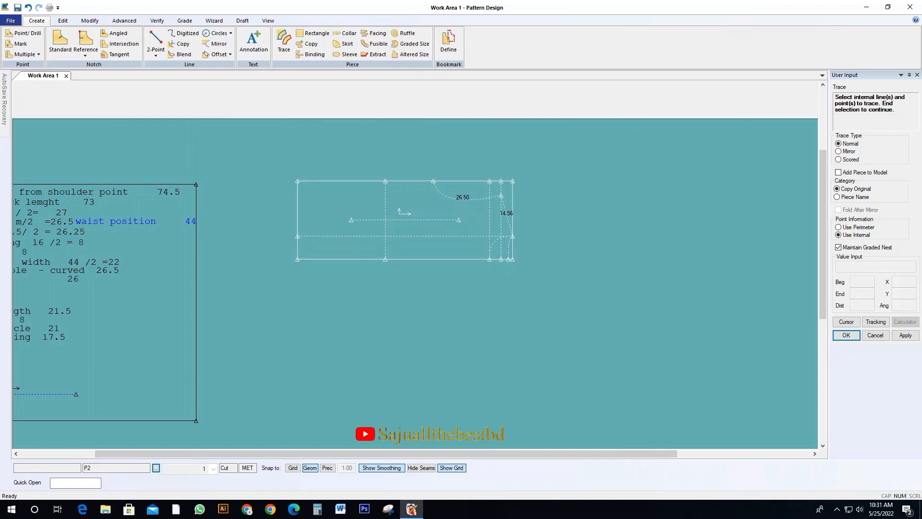
pyautogui.rightClick(426, 214)
pyautogui.click(451, 221)
pyautogui.scroll(-7, 395, 333)
pyautogui.scroll(6, 408, 272)
pyautogui.click(418, 208)
pyautogui.press('Return')
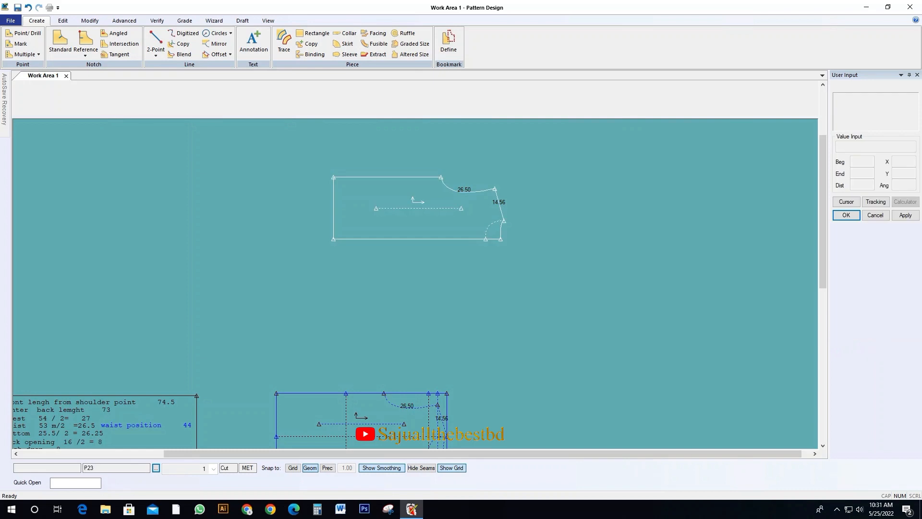
# Draw a 44 horizontal line from the shoulder's neck point toward the hem to locate the waist on the traced piece
pyautogui.click(422, 208)
pyautogui.scroll(1, 408, 220)
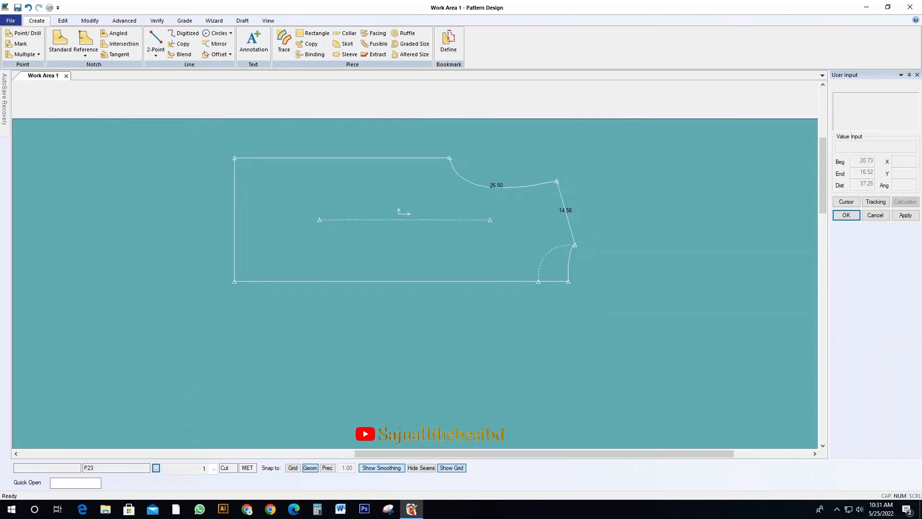
pyautogui.click(402, 216)
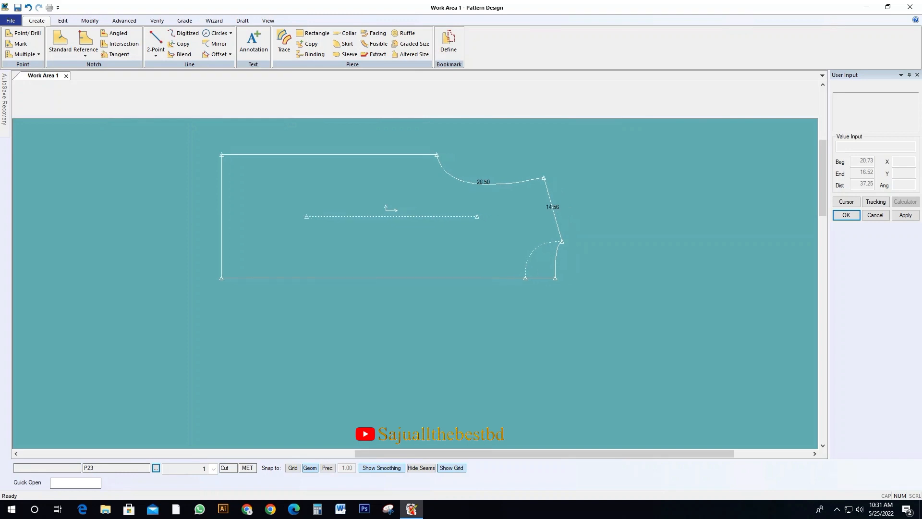
pyautogui.click(155, 40)
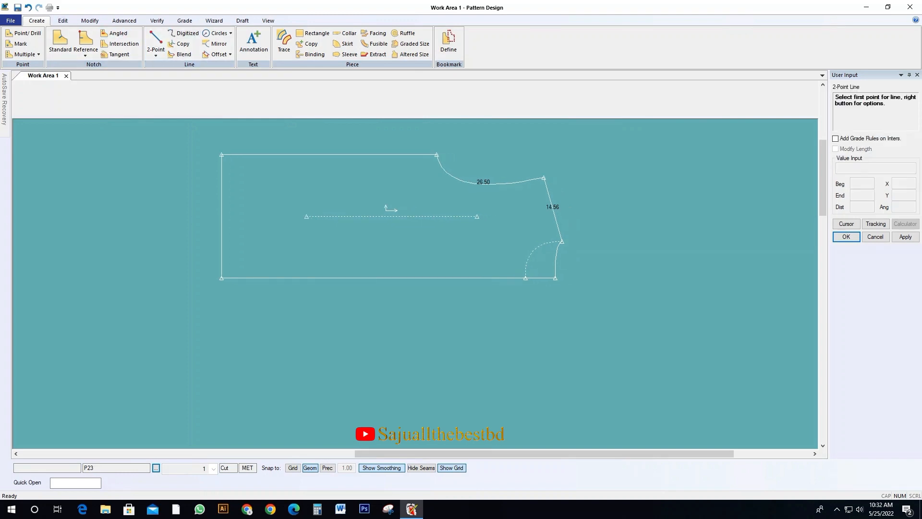
pyautogui.click(562, 241)
pyautogui.rightClick(392, 245)
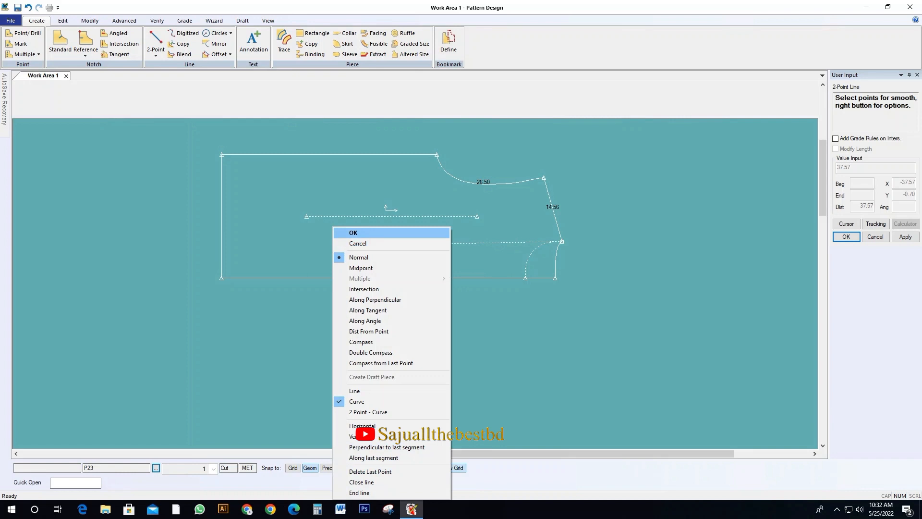
pyautogui.click(406, 426)
pyautogui.click(334, 241)
pyautogui.write('-44')
pyautogui.press('Return')
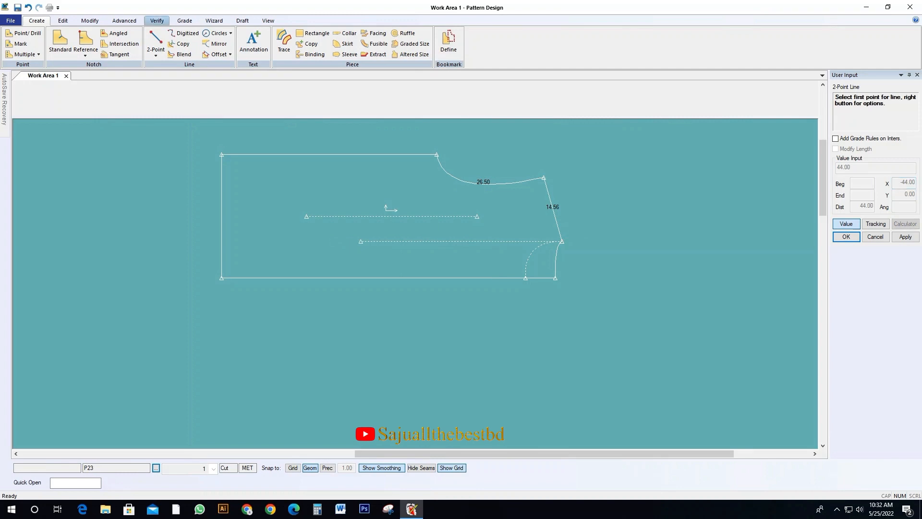
# Draw a perpendicular line from the waist end of the 44 line toward the side seam, stopping short of it
pyautogui.click(155, 54)
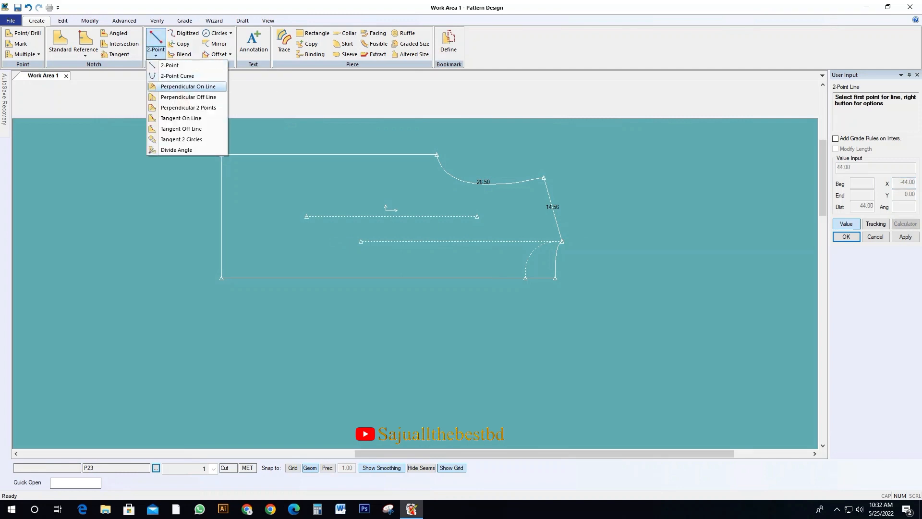
pyautogui.click(187, 87)
pyautogui.click(361, 241)
pyautogui.click(361, 241)
pyautogui.click(360, 173)
pyautogui.rightClick(486, 143)
pyautogui.click(498, 149)
pyautogui.moveTo(392, 216); pyautogui.dragTo(377, 230)
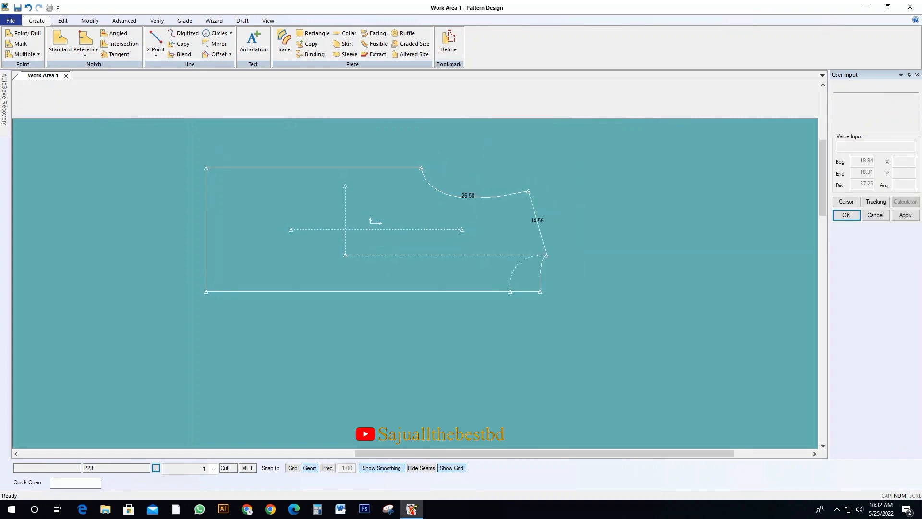
# Split the side seam at the waist position, in line with the perpendicular guide
pyautogui.click(90, 20)
pyautogui.click(339, 55)
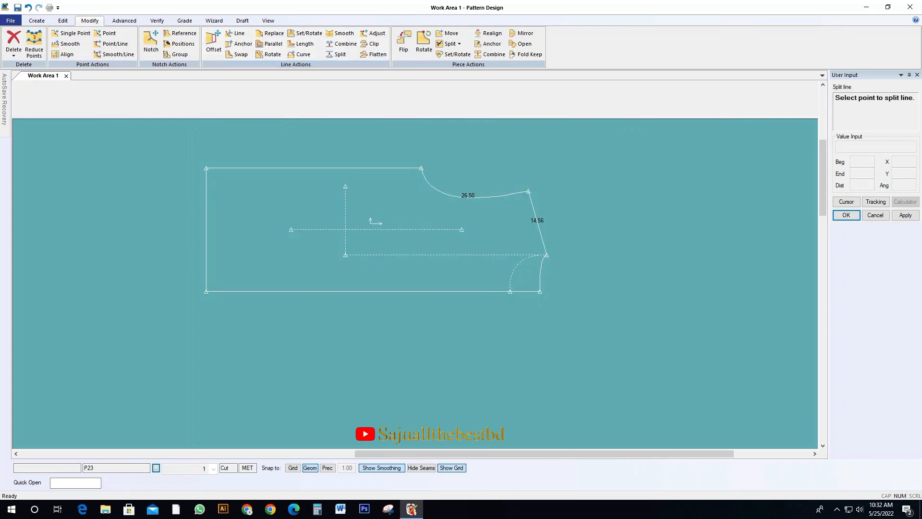
pyautogui.rightClick(514, 161)
pyautogui.click(545, 223)
pyautogui.rightClick(321, 159)
pyautogui.click(341, 166)
# Arrange the measurement chart and the traced body piece side by side, away from the original draft
pyautogui.moveTo(356, 202); pyautogui.dragTo(431, 213)
pyautogui.scroll(-3, 686, 221)
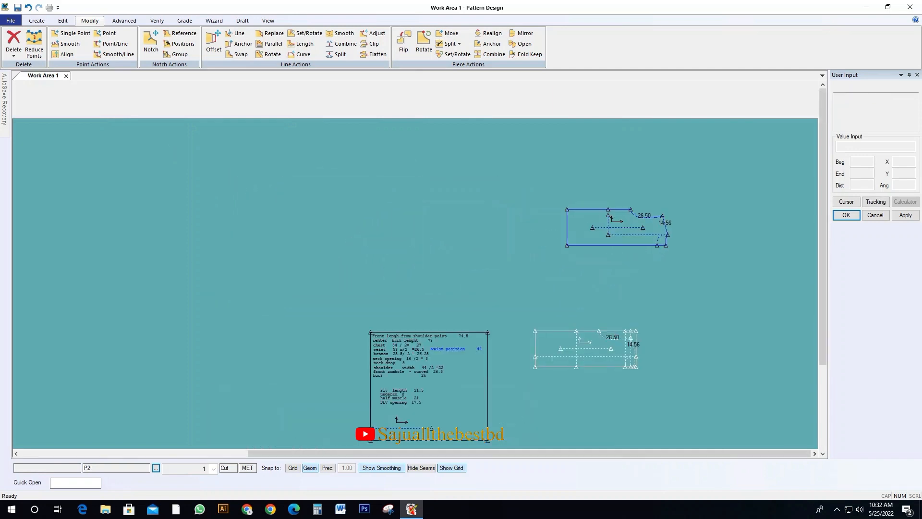
pyautogui.moveTo(423, 375); pyautogui.dragTo(406, 255)
pyautogui.moveTo(617, 227); pyautogui.dragTo(526, 231)
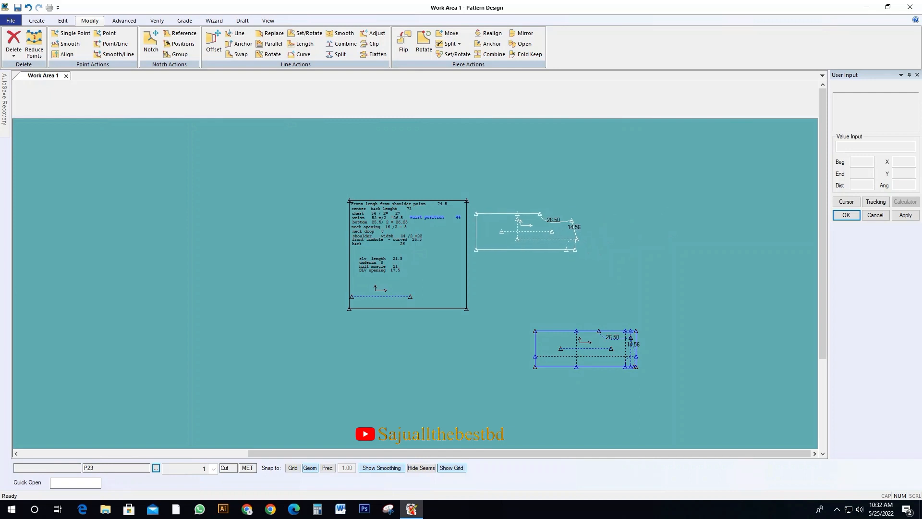
pyautogui.scroll(2, 413, 214)
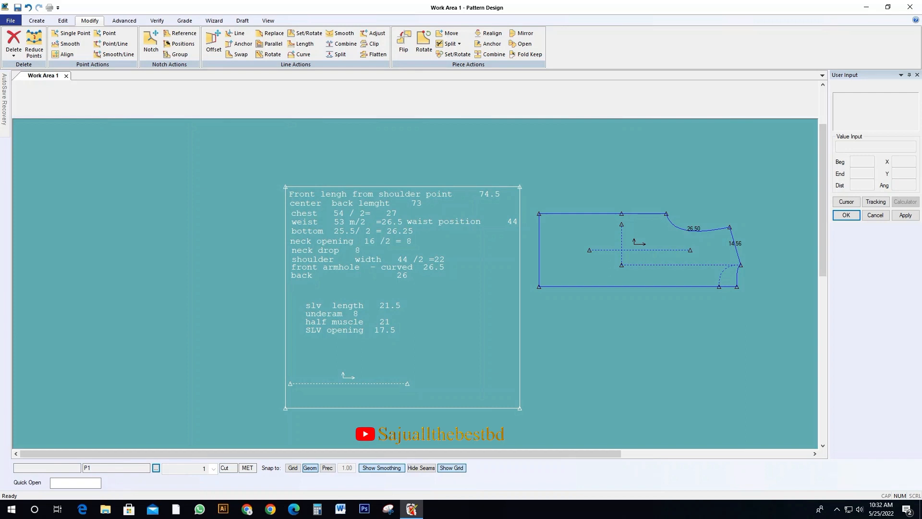
pyautogui.moveTo(461, 269); pyautogui.dragTo(386, 263)
pyautogui.moveTo(590, 255); pyautogui.dragTo(543, 248)
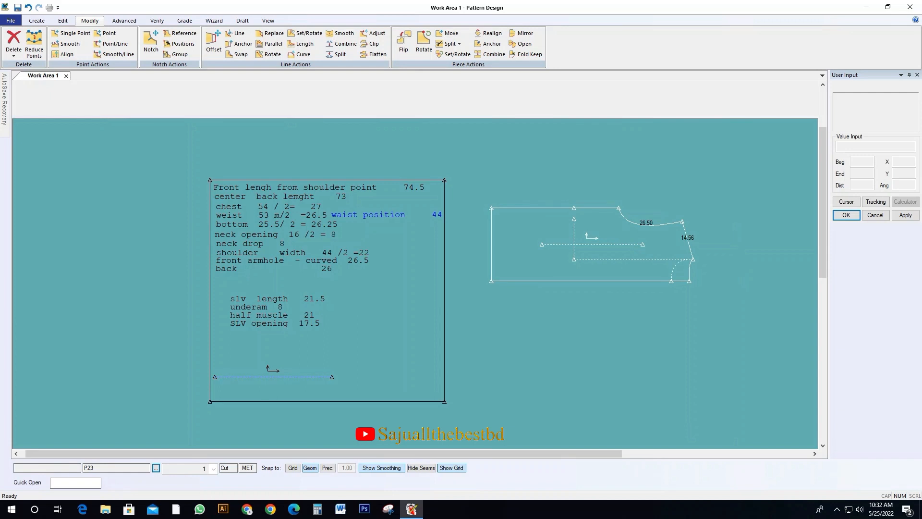
# Measure the straight waist width from the side seam's split point to the centre line
pyautogui.click(157, 21)
pyautogui.click(300, 33)
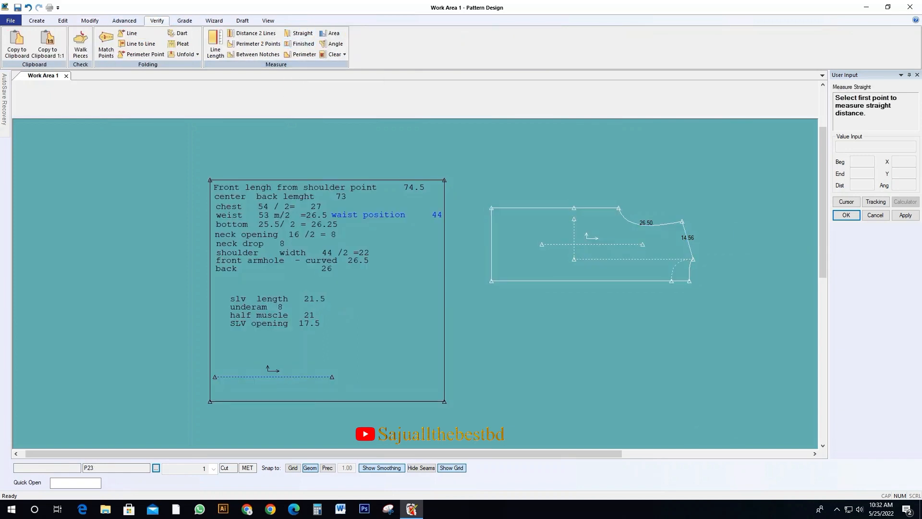
pyautogui.click(574, 208)
pyautogui.click(573, 280)
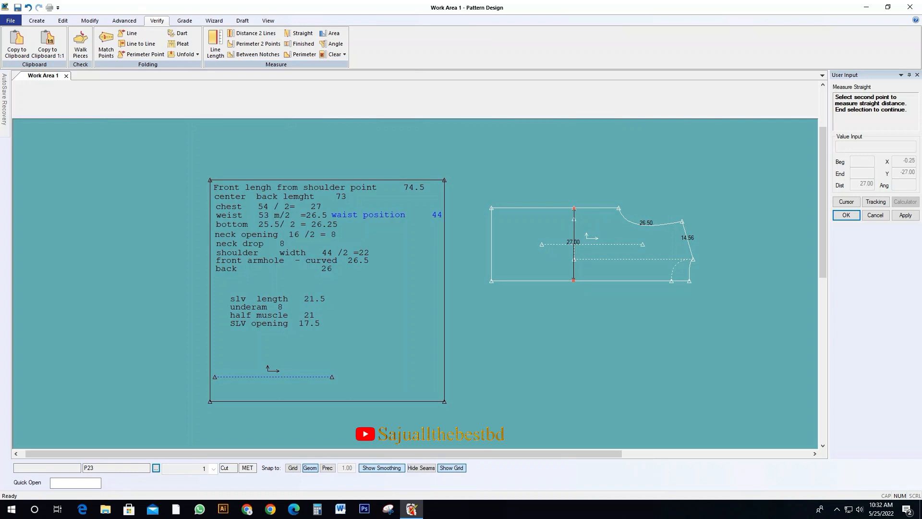
pyautogui.rightClick(573, 173)
pyautogui.click(591, 181)
pyautogui.click(573, 208)
pyautogui.rightClick(553, 234)
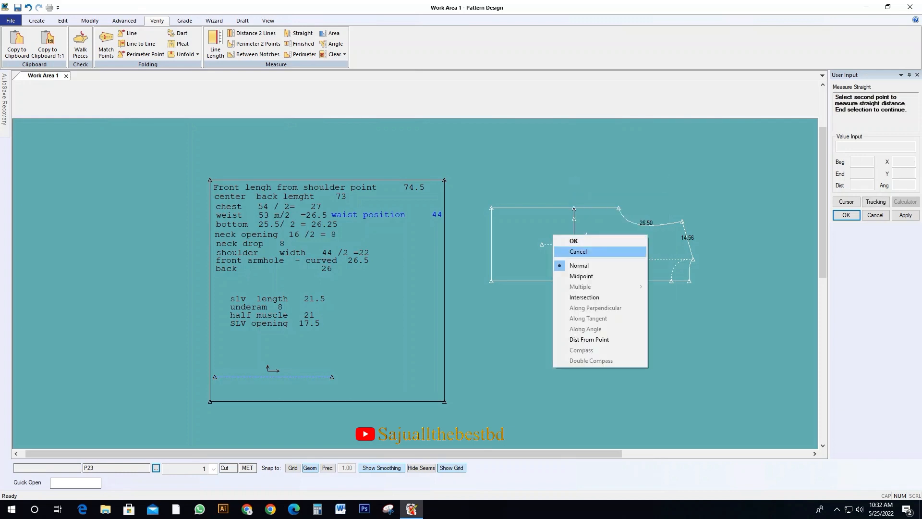
pyautogui.click(576, 252)
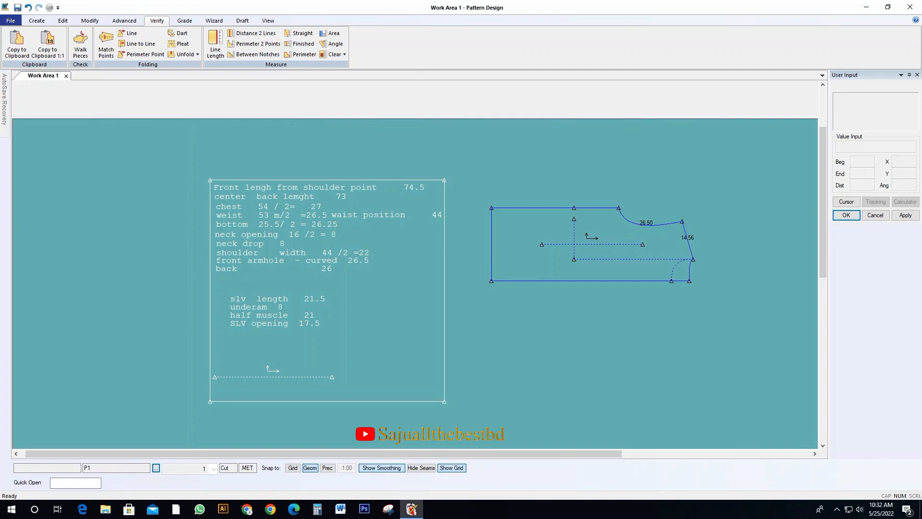
# Move the measurement chart farther from the body piece and reposition the body piece for editing
pyautogui.moveTo(331, 289); pyautogui.dragTo(185, 285)
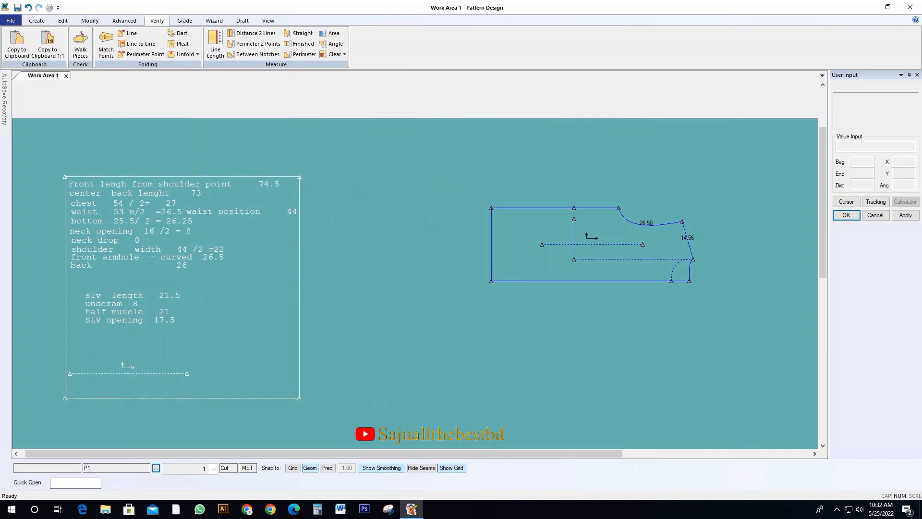
pyautogui.moveTo(526, 245); pyautogui.dragTo(465, 245)
pyautogui.scroll(1, 466, 245)
pyautogui.moveTo(541, 272); pyautogui.dragTo(495, 272)
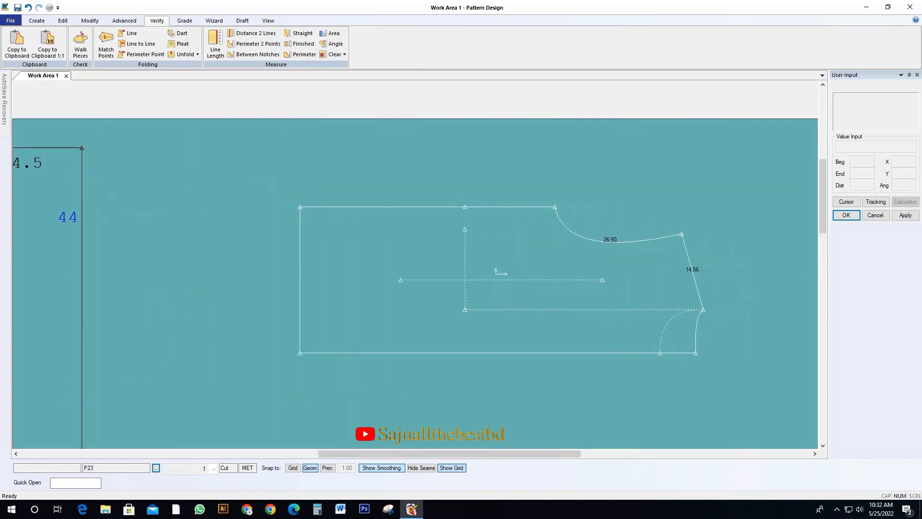
# Move the side seam's waist point inward with a smooth move, using an x distance of 0
pyautogui.click(90, 20)
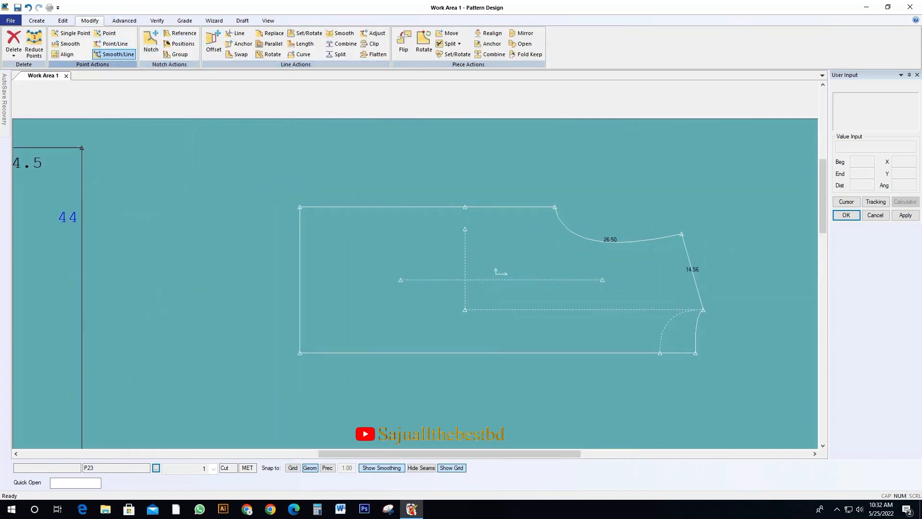
pyautogui.click(66, 44)
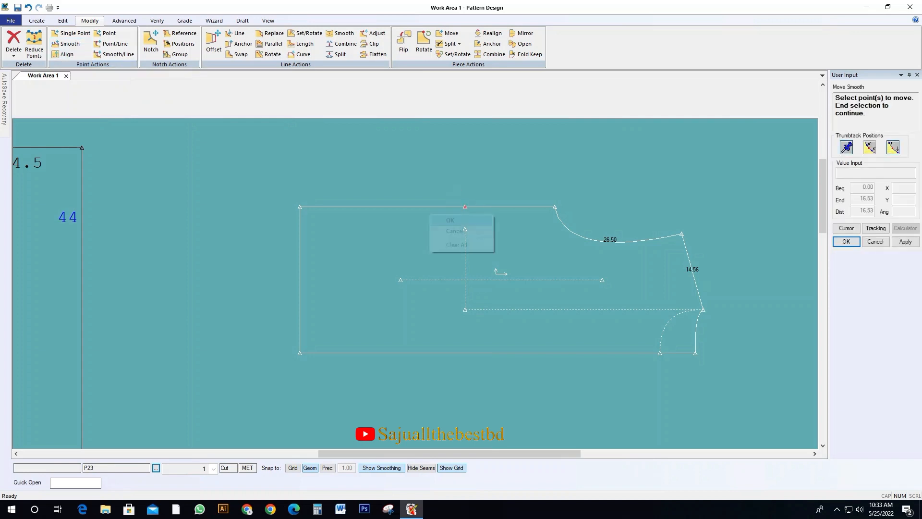
pyautogui.click(449, 206)
pyautogui.rightClick(466, 222)
pyautogui.click(480, 228)
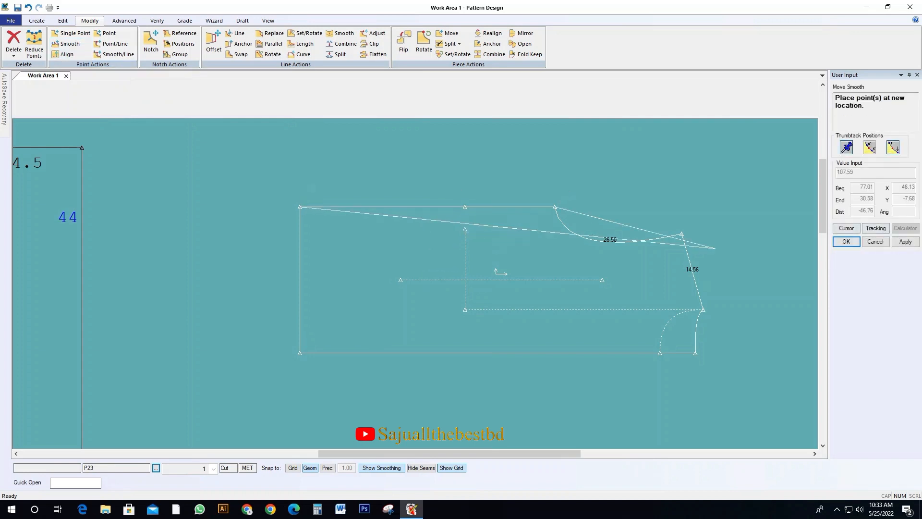
pyautogui.write('0')
pyautogui.press('Return')
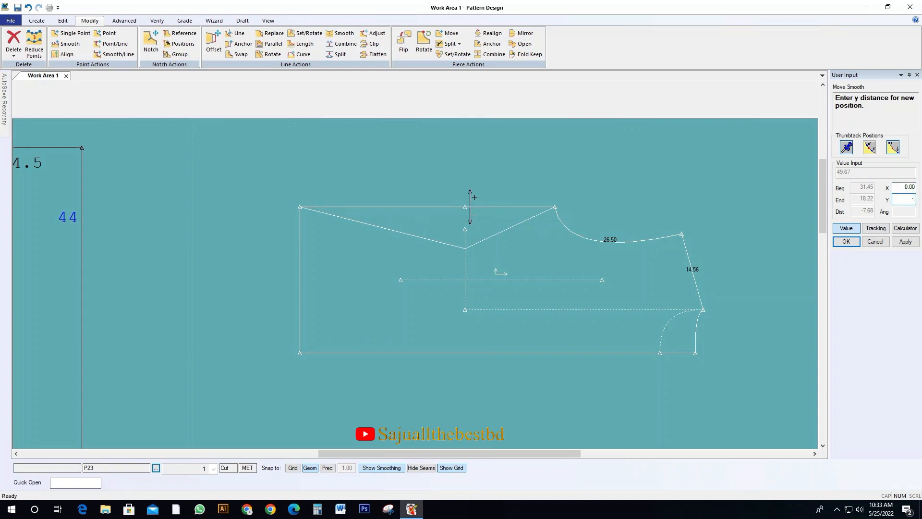
pyautogui.press('Return')
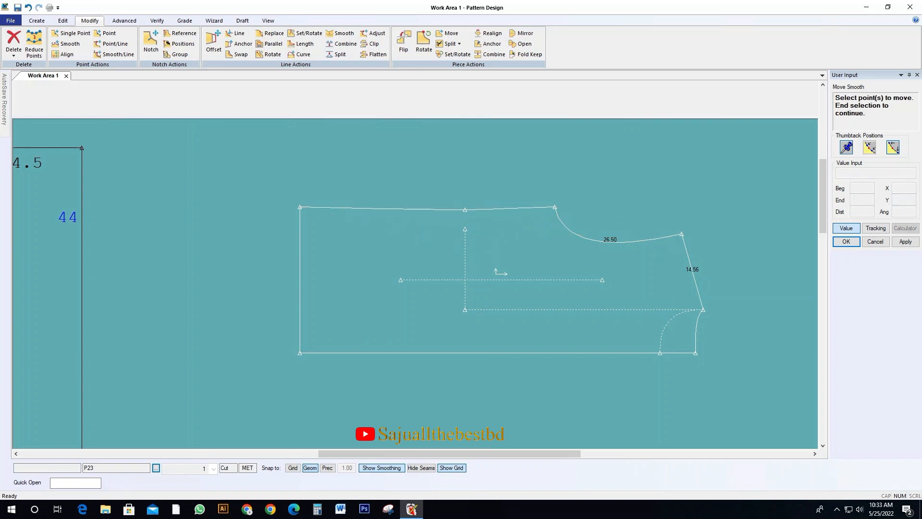
# Move the side seam's hem corner straight inward with a smooth move, level with the waist point
pyautogui.click(300, 207)
pyautogui.rightClick(302, 226)
pyautogui.click(320, 233)
pyautogui.rightClick(302, 228)
pyautogui.click(322, 235)
pyautogui.press('Return')
pyautogui.write('-5')
pyautogui.press('Return')
pyautogui.rightClick(554, 248)
pyautogui.click(571, 265)
pyautogui.click(571, 265)
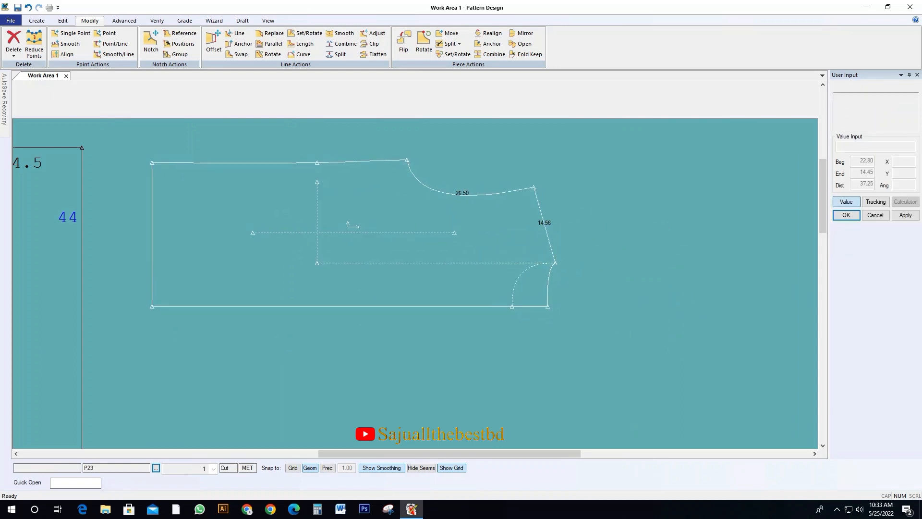
# Trace the front outline from the shaped piece, picking the hem, both side seam segments, armhole, shoulder, front neck curve and centre line
pyautogui.scroll(2, 240, 294)
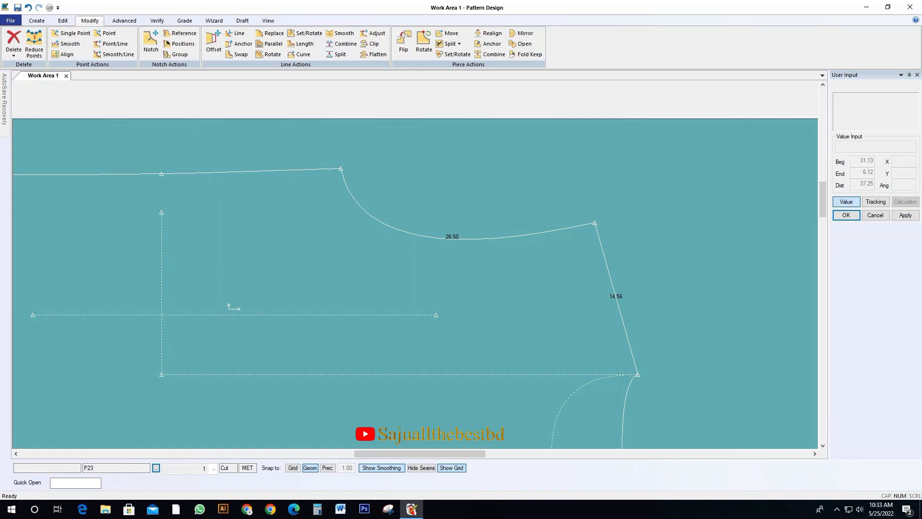
pyautogui.scroll(-3, 229, 308)
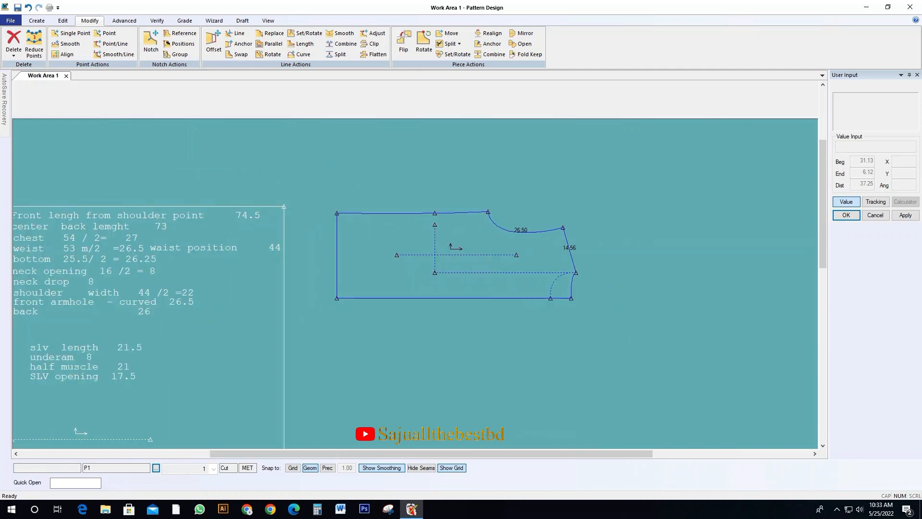
pyautogui.scroll(3, 589, 274)
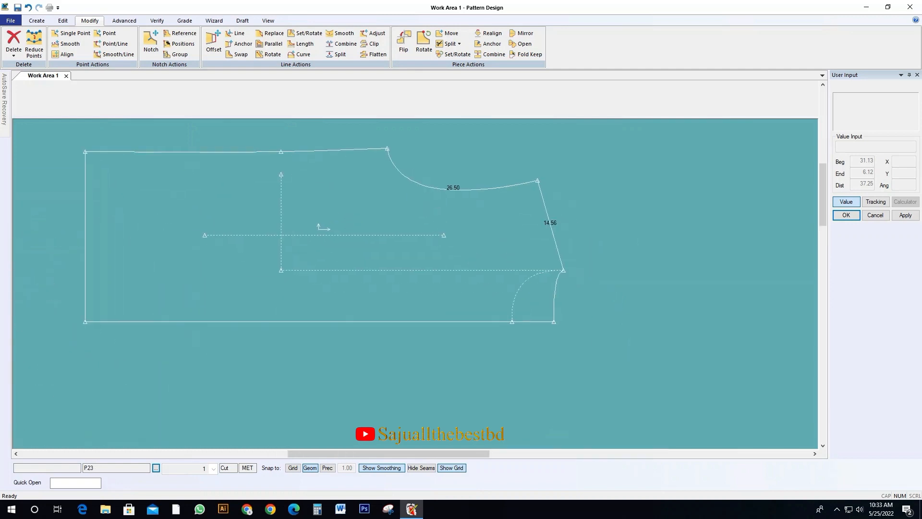
pyautogui.click(37, 20)
pyautogui.click(284, 43)
pyautogui.click(85, 236)
pyautogui.click(182, 152)
pyautogui.click(336, 150)
pyautogui.click(417, 183)
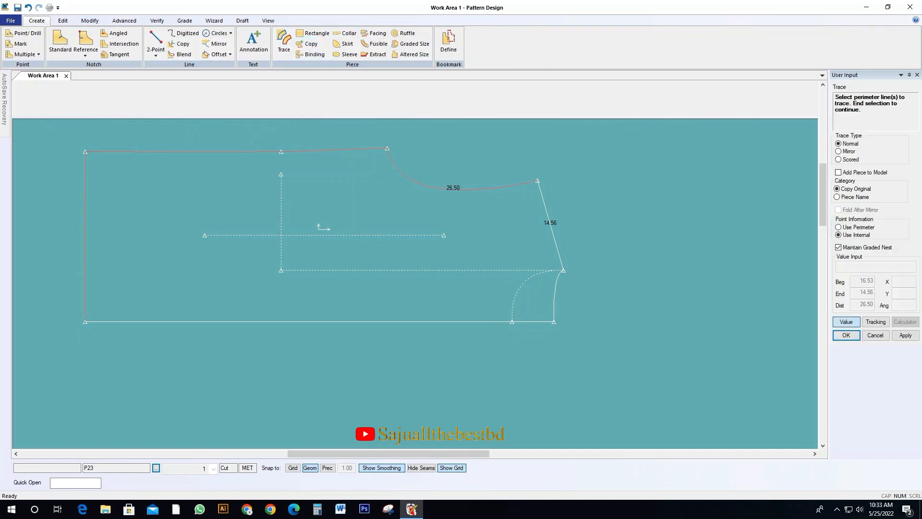
pyautogui.click(550, 221)
pyautogui.click(524, 282)
pyautogui.click(461, 321)
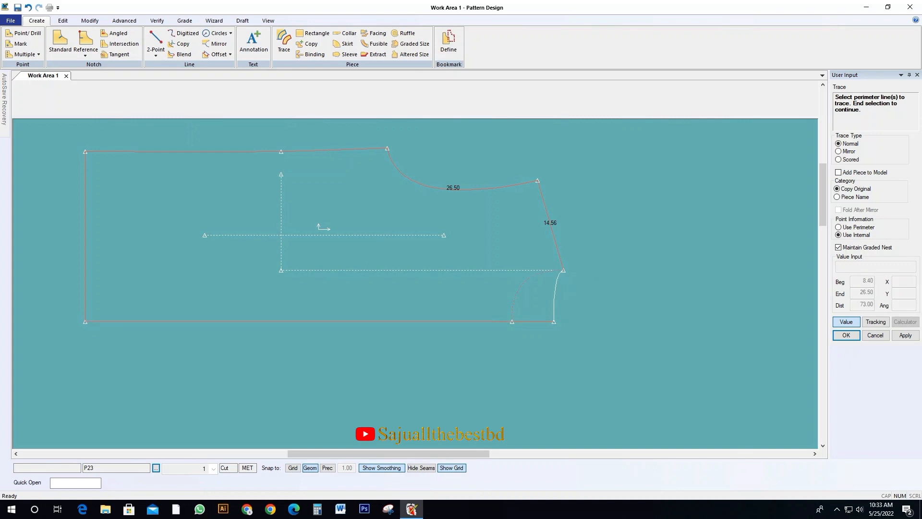
# Complete the front trace to create a separate front piece from the draft
pyautogui.rightClick(345, 213)
pyautogui.click(345, 213)
pyautogui.rightClick(345, 213)
pyautogui.click(346, 213)
pyautogui.scroll(-3, 205, 259)
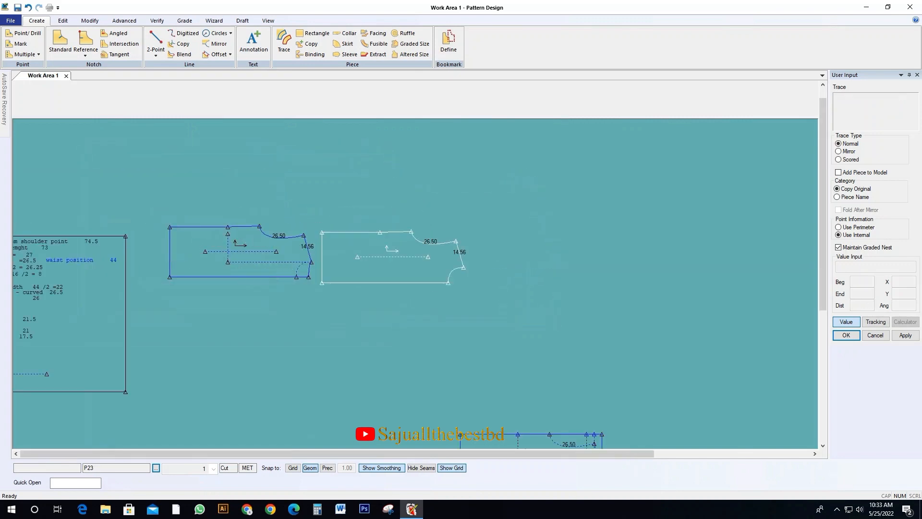
# Place the traced front piece and move it clear of the original draft
pyautogui.click(510, 236)
pyautogui.press('Return')
pyautogui.press('Escape')
pyautogui.click(510, 236)
pyautogui.click(570, 221)
pyautogui.click(245, 253)
pyautogui.click(345, 236)
pyautogui.click(570, 221)
pyautogui.click(644, 210)
pyautogui.click(345, 236)
# Delete the horizontal and vertical construction lines and the inner front neck curve from the draft, keeping its grain line
pyautogui.scroll(2, 414, 228)
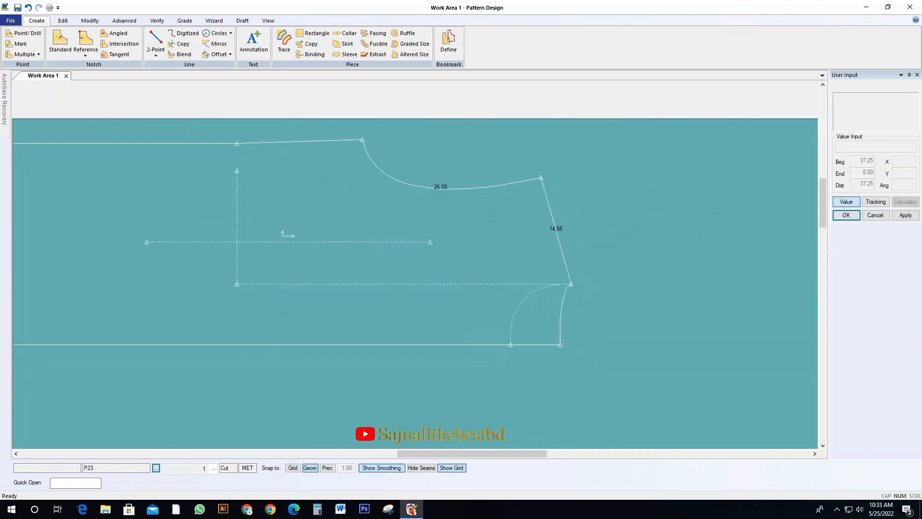
pyautogui.press('Delete')
pyautogui.click(336, 283)
pyautogui.click(236, 259)
pyautogui.click(517, 308)
pyautogui.rightClick(479, 314)
pyautogui.click(489, 321)
pyautogui.rightClick(447, 295)
pyautogui.click(456, 302)
# Arrange the cleaned back piece and the front piece side by side
pyautogui.click(423, 272)
pyautogui.scroll(-2, 512, 278)
pyautogui.click(432, 227)
pyautogui.click(789, 228)
pyautogui.click(326, 333)
pyautogui.click(336, 247)
pyautogui.click(360, 235)
pyautogui.click(446, 328)
pyautogui.click(437, 314)
pyautogui.click(447, 226)
pyautogui.click(381, 220)
pyautogui.click(397, 313)
pyautogui.click(655, 239)
pyautogui.click(361, 222)
pyautogui.click(271, 222)
pyautogui.click(659, 240)
pyautogui.click(539, 221)
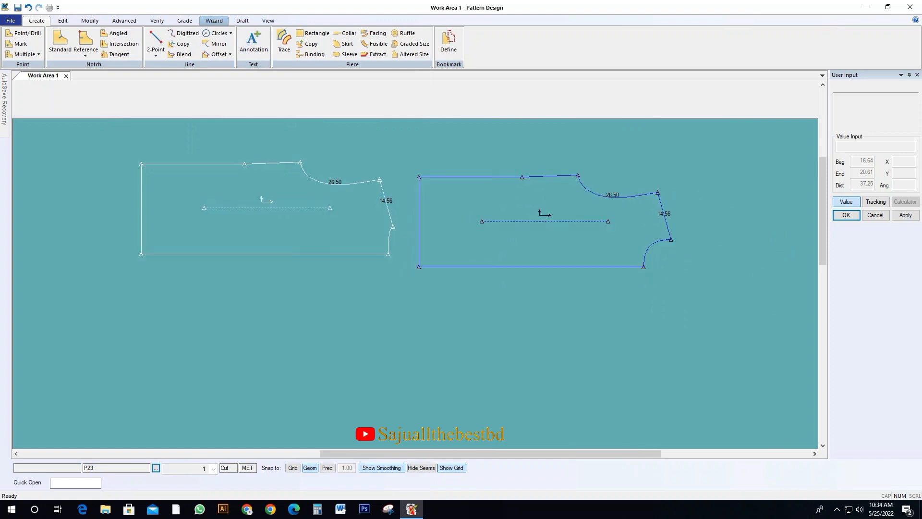
# Mirror the front and back pieces about their straight centre lines
pyautogui.click(90, 20)
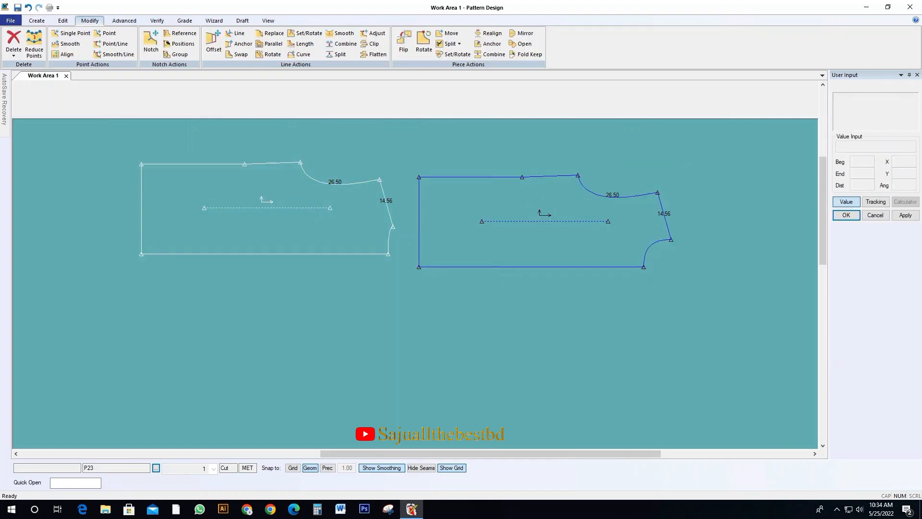
pyautogui.click(522, 32)
pyautogui.click(531, 267)
pyautogui.click(309, 253)
pyautogui.rightClick(310, 240)
pyautogui.click(330, 245)
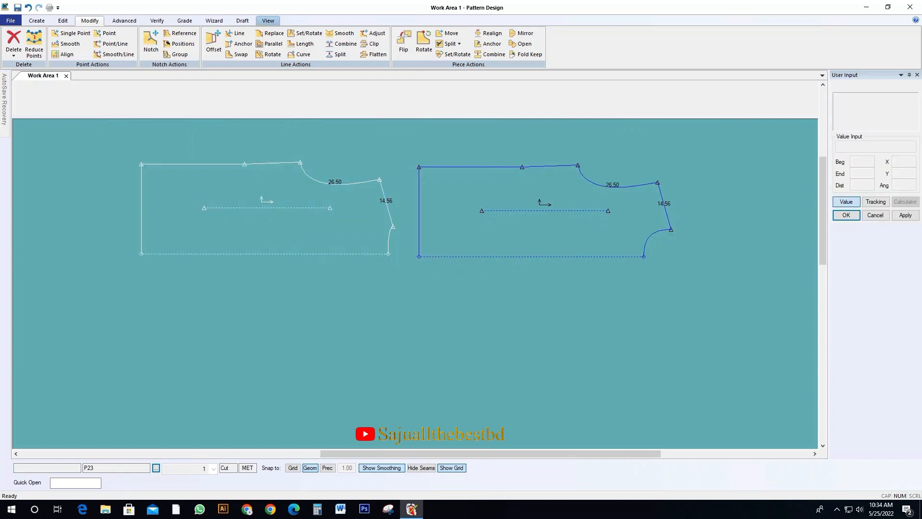
# Unfold both mirrored body pieces to display their full shapes
pyautogui.click(268, 20)
pyautogui.click(390, 40)
pyautogui.click(308, 216)
pyautogui.click(510, 195)
pyautogui.rightClick(510, 194)
pyautogui.click(519, 200)
pyautogui.rightClick(503, 195)
pyautogui.click(524, 202)
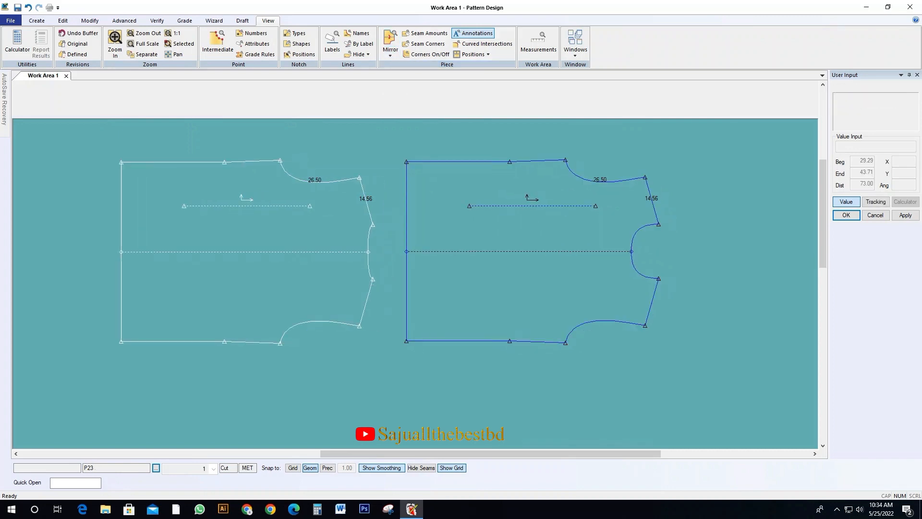
# Reposition the body pieces and the measurement chart, and check the sleeve measurements in the chart
pyautogui.scroll(-1, 156, 240)
pyautogui.moveTo(384, 240); pyautogui.dragTo(410, 234)
pyautogui.moveTo(207, 240); pyautogui.dragTo(228, 234)
pyautogui.scroll(-1, 432, 231)
pyautogui.moveTo(118, 312); pyautogui.dragTo(197, 268)
pyautogui.scroll(2, 160, 253)
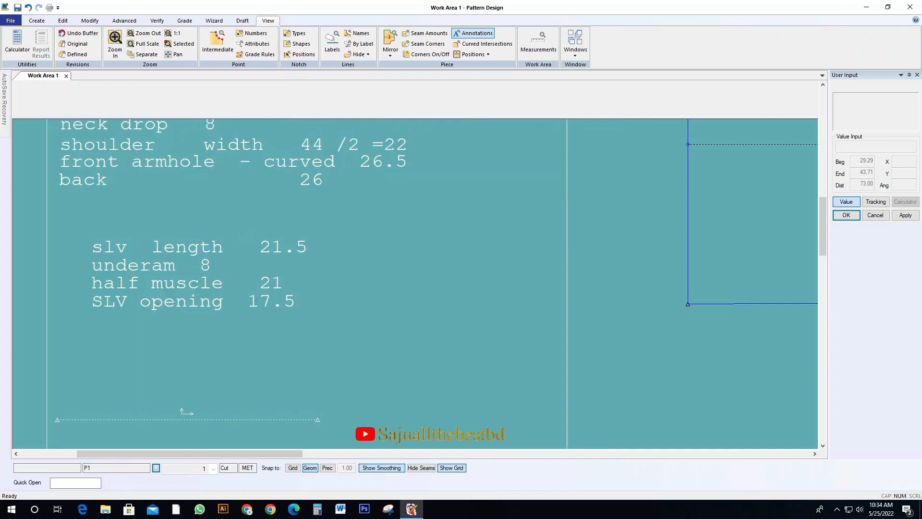
pyautogui.scroll(-6, 125, 333)
pyautogui.scroll(3, 415, 277)
# Move the front and back pieces apart to leave room between them for the sleeve
pyautogui.click(415, 277)
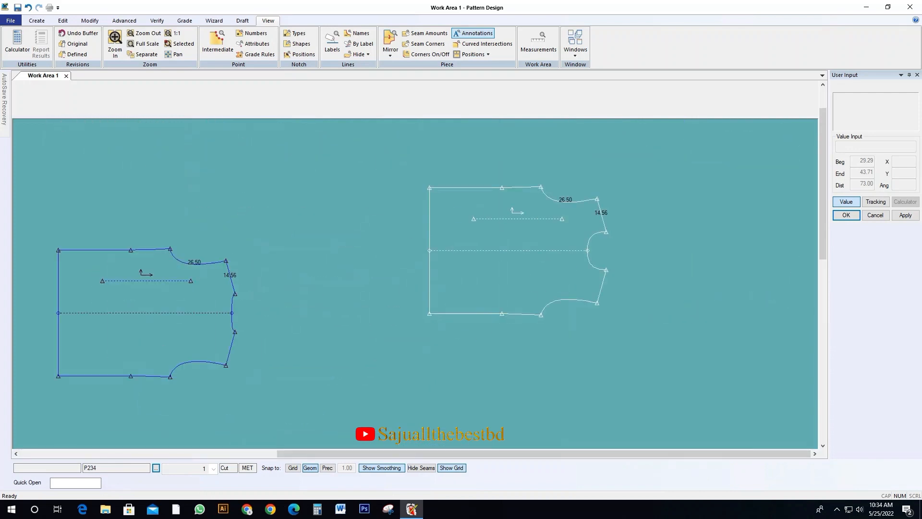
pyautogui.click(144, 307)
pyautogui.click(142, 258)
pyautogui.click(516, 252)
pyautogui.click(572, 249)
pyautogui.click(574, 247)
# Create a rectangular sleeve piece between the body pieces, with x distance 21.5 and y distance 21, accepting the suggested name
pyautogui.click(36, 20)
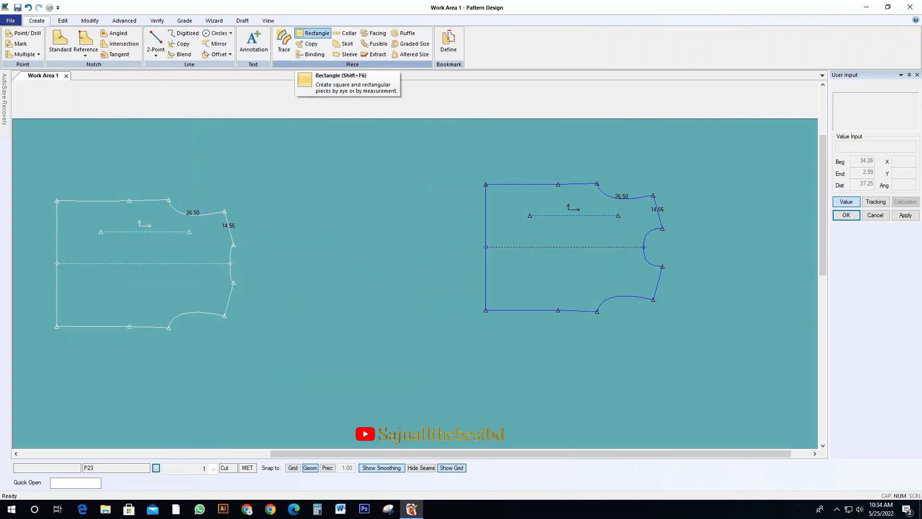
pyautogui.click(312, 33)
pyautogui.press('Up')
pyautogui.press('Up')
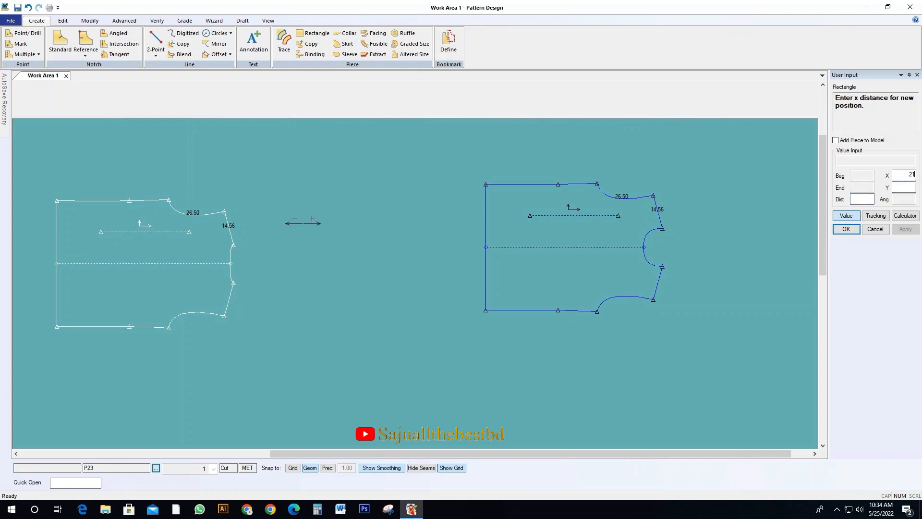
pyautogui.press('Return')
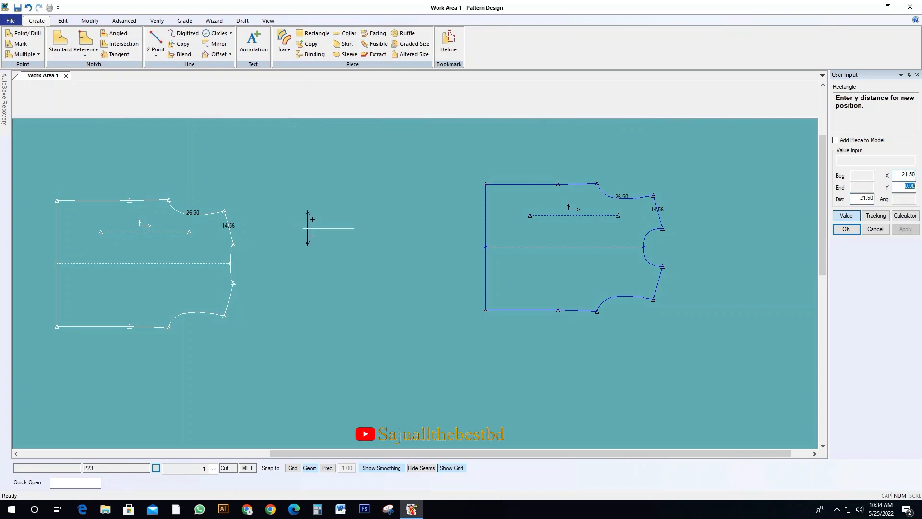
pyautogui.write('21')
pyautogui.press('Return')
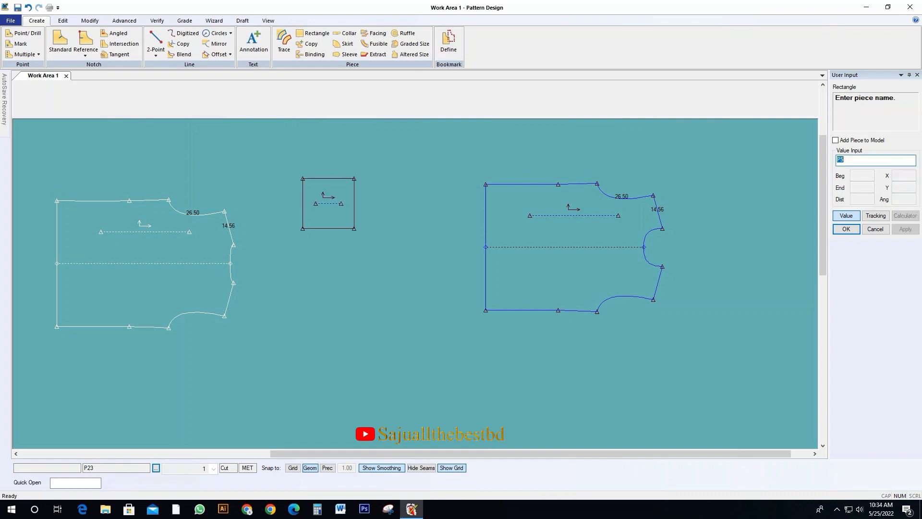
pyautogui.press('Return')
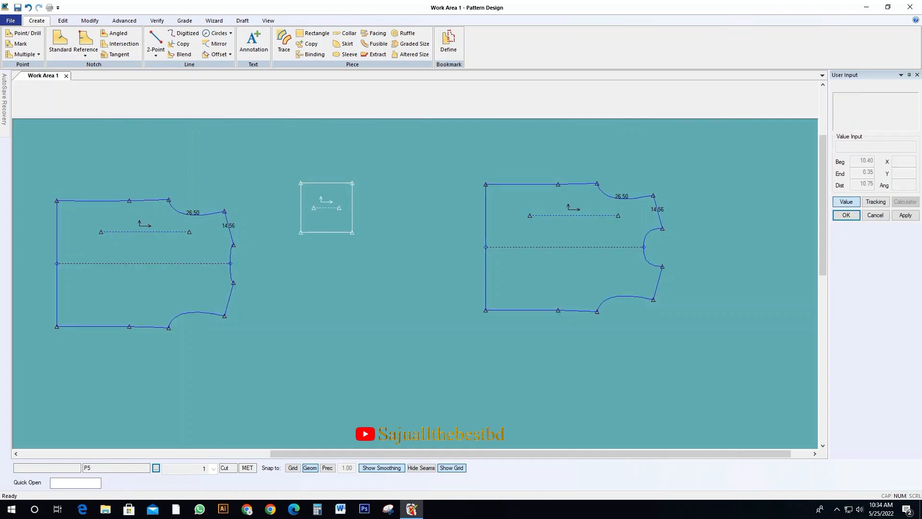
# Rearrange the body pieces around the sleeve rectangle, keeping the rectangle between the back and the front
pyautogui.scroll(1, 331, 246)
pyautogui.moveTo(767, 250); pyautogui.dragTo(655, 265)
pyautogui.moveTo(86, 269); pyautogui.dragTo(186, 247)
pyautogui.moveTo(622, 263); pyautogui.dragTo(605, 270)
pyautogui.moveTo(186, 249); pyautogui.dragTo(226, 261)
pyautogui.moveTo(338, 251); pyautogui.dragTo(394, 272)
pyautogui.scroll(-2, 613, 268)
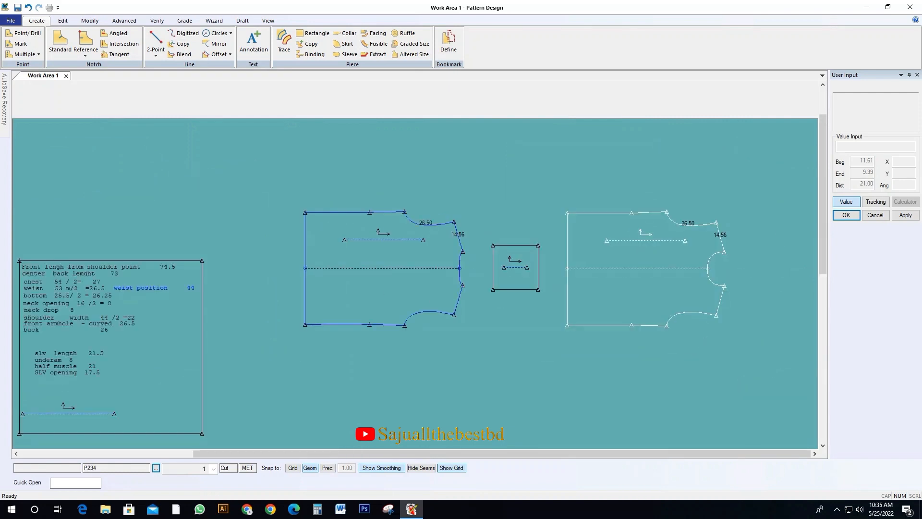
pyautogui.scroll(3, 565, 268)
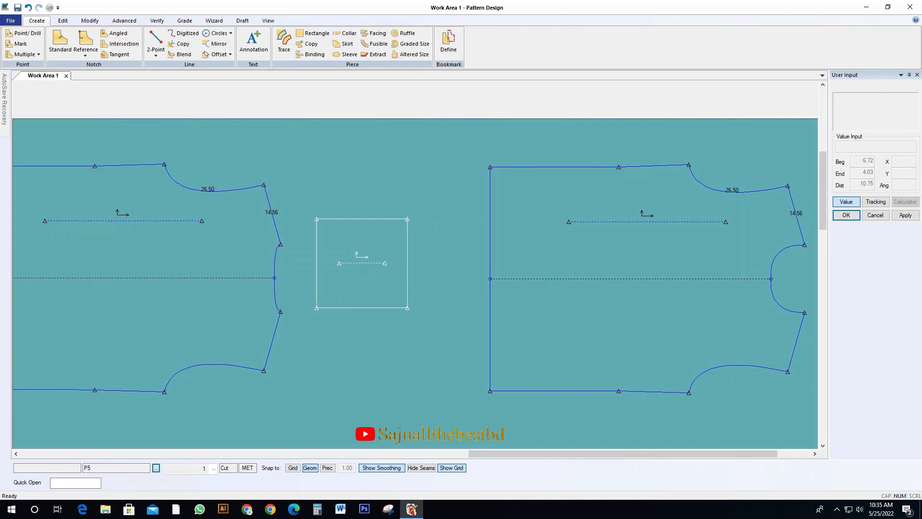
pyautogui.moveTo(361, 259); pyautogui.dragTo(392, 261)
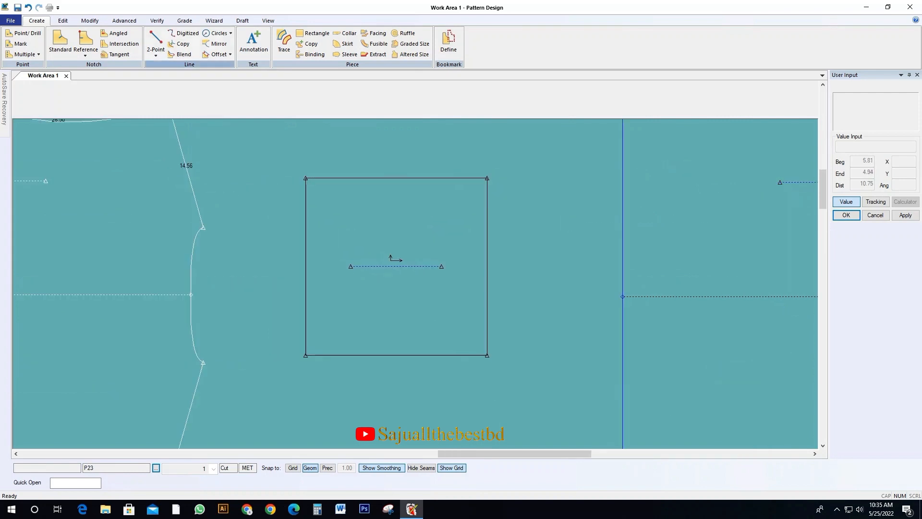
# Split the sleeve rectangle's left edge at 17.5 from its lower corner for the sleeve opening
pyautogui.click(90, 20)
pyautogui.click(337, 53)
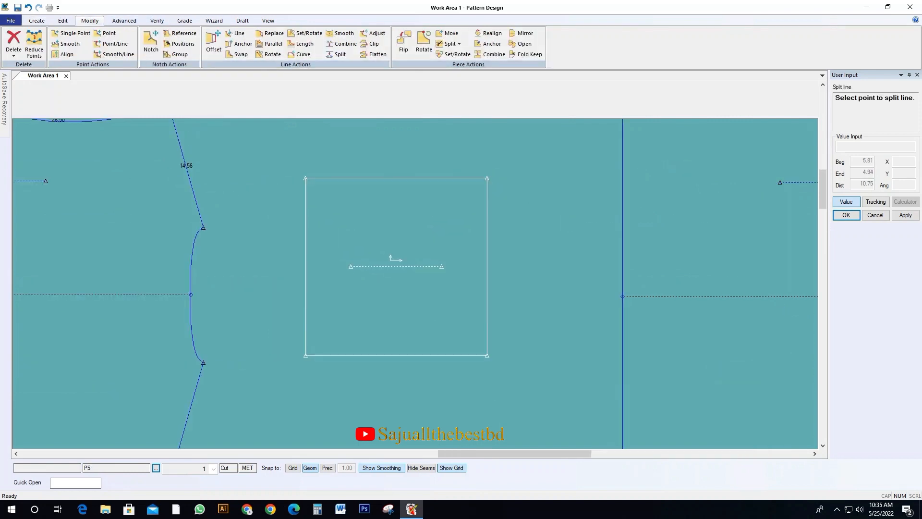
pyautogui.click(301, 340)
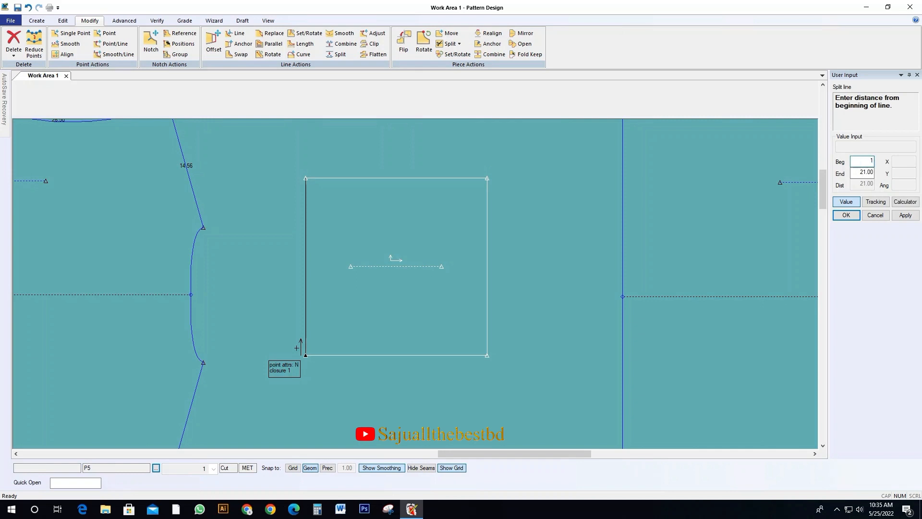
pyautogui.write('17.5')
pyautogui.press('Return')
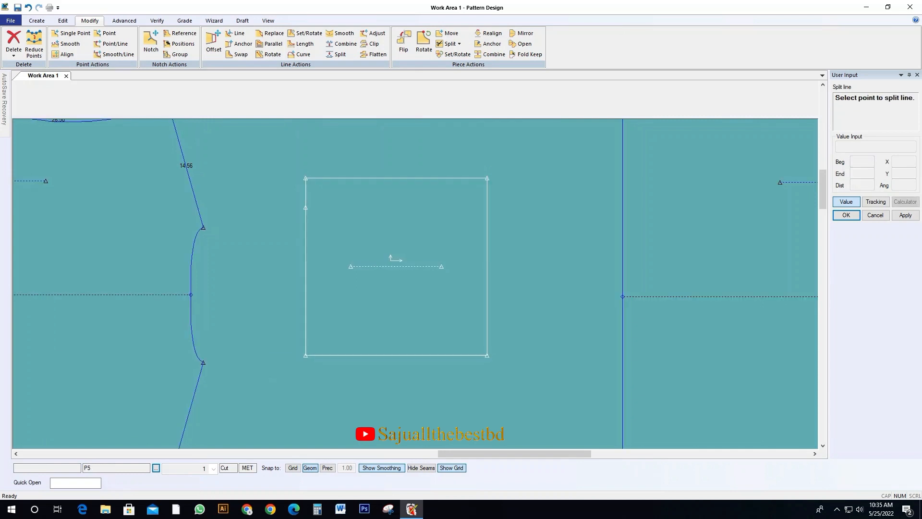
# Split the sleeve rectangle's upper edge at 8 from its left corner for the underarm
pyautogui.click(313, 174)
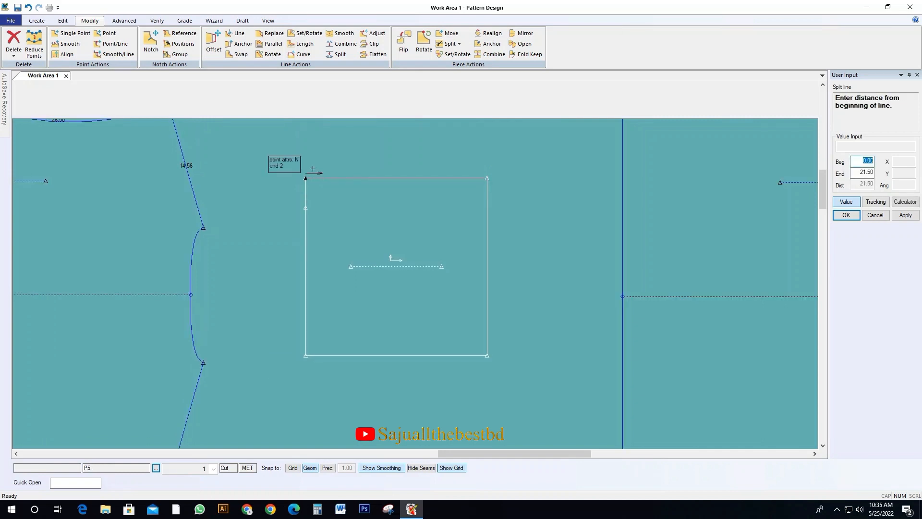
pyautogui.press('Return')
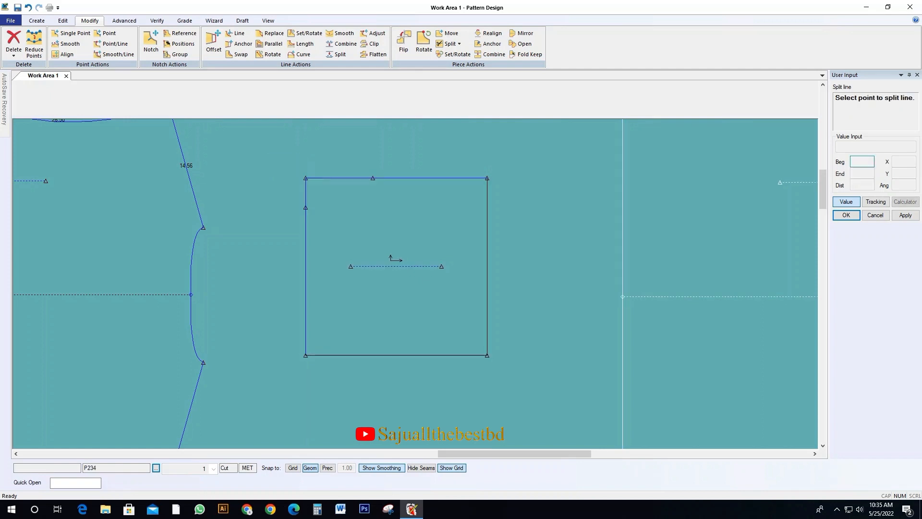
pyautogui.rightClick(377, 209)
pyautogui.click(395, 215)
pyautogui.click(414, 240)
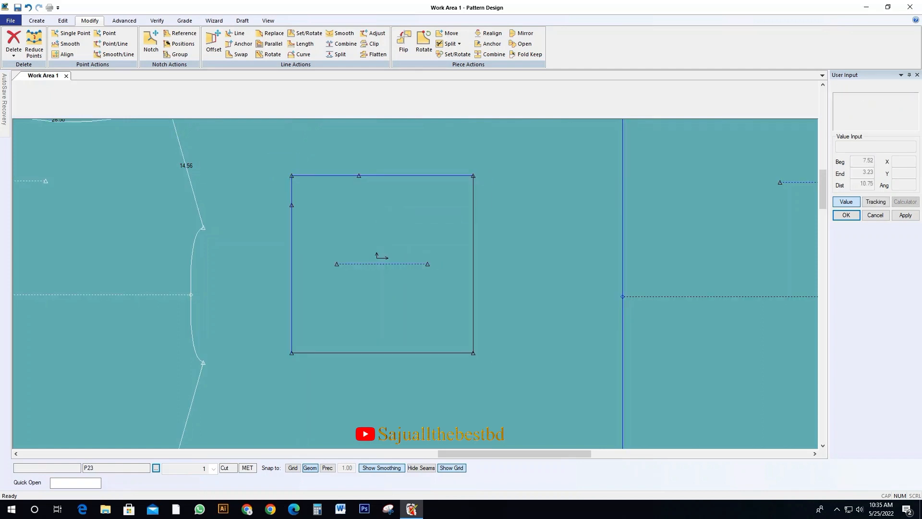
# Draw a two-point line from the underarm split point to the sleeve rectangle's lower right corner
pyautogui.click(36, 21)
pyautogui.click(156, 43)
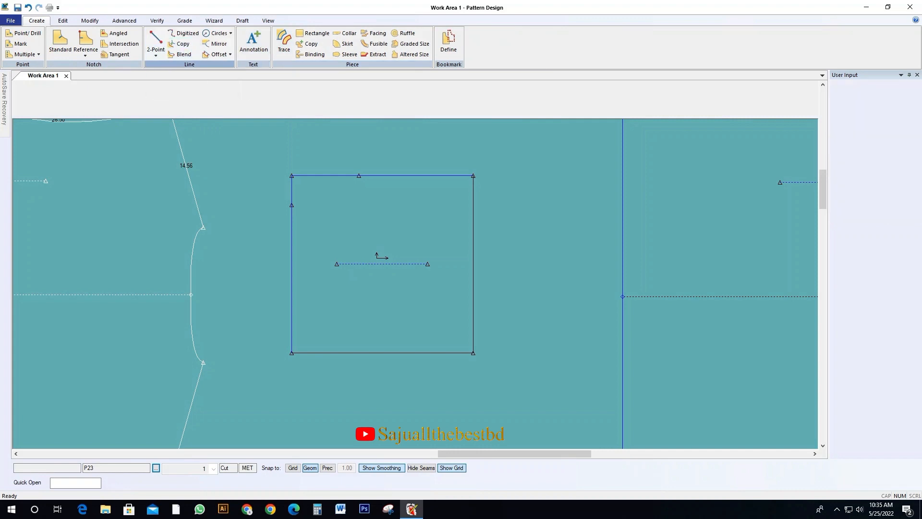
pyautogui.click(358, 175)
pyautogui.click(359, 175)
pyautogui.click(473, 352)
pyautogui.rightClick(471, 206)
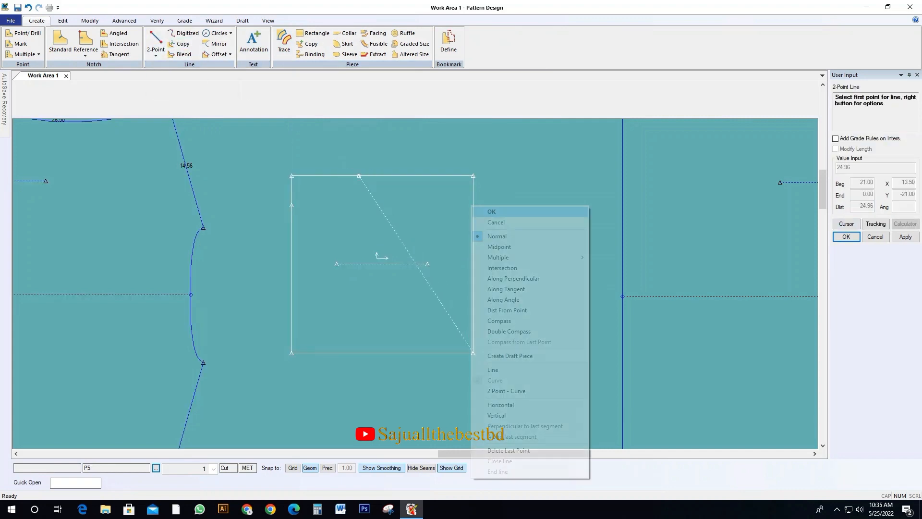
pyautogui.click(486, 211)
pyautogui.moveTo(430, 264); pyautogui.dragTo(411, 275)
# Offset the sleeve's diagonal line evenly toward the upper right, adding one parallel copy
pyautogui.click(90, 21)
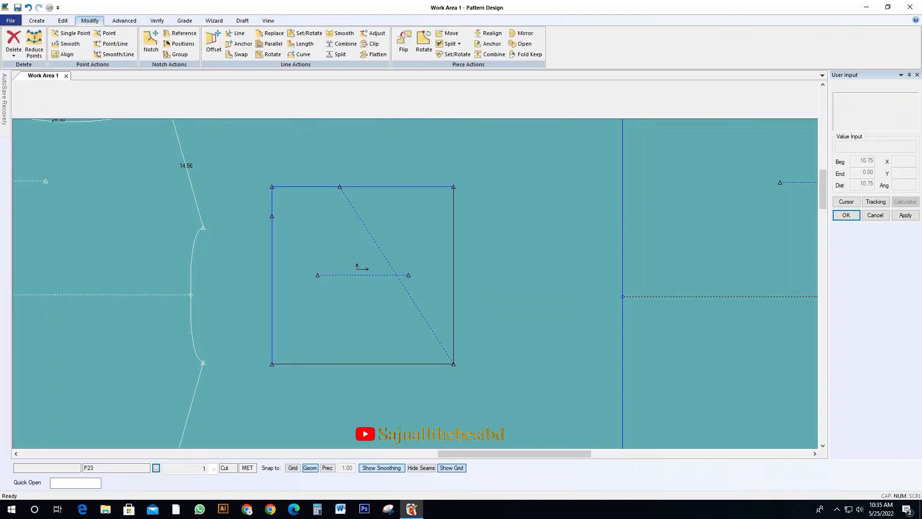
pyautogui.click(36, 21)
pyautogui.click(217, 53)
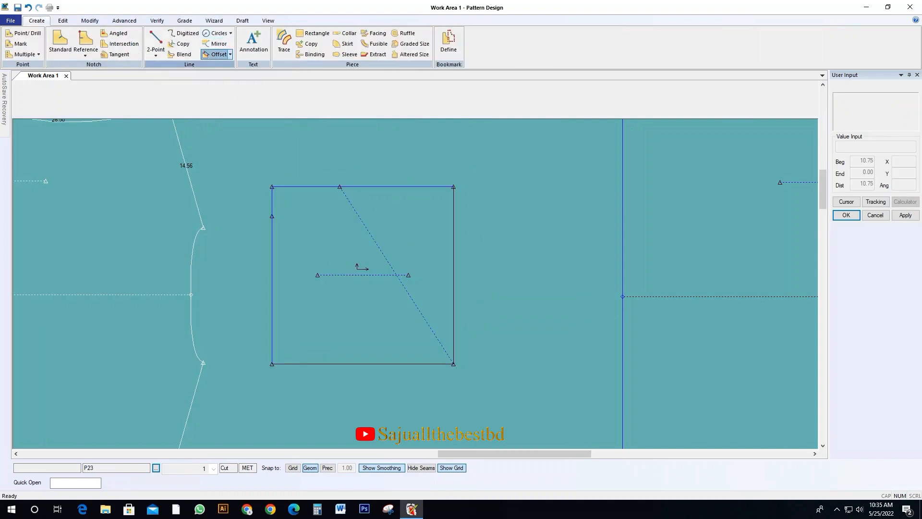
pyautogui.click(410, 297)
pyautogui.click(410, 296)
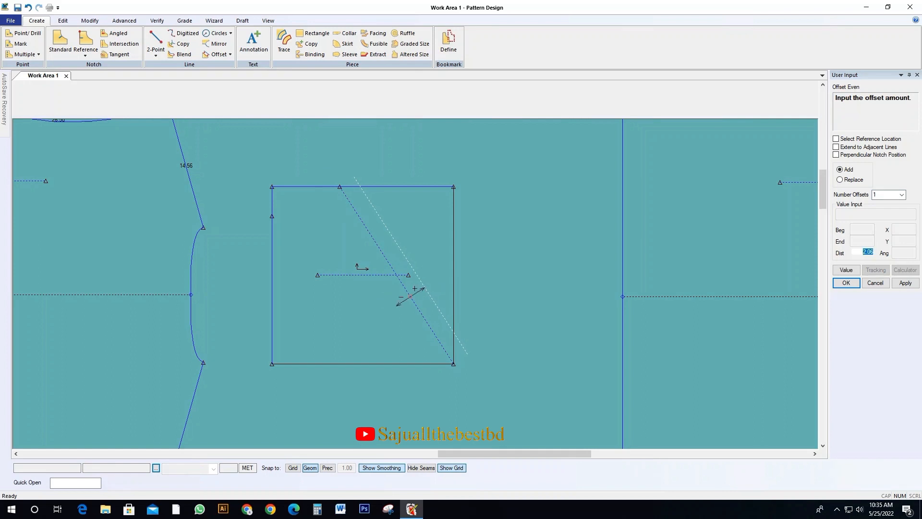
pyautogui.press('Return')
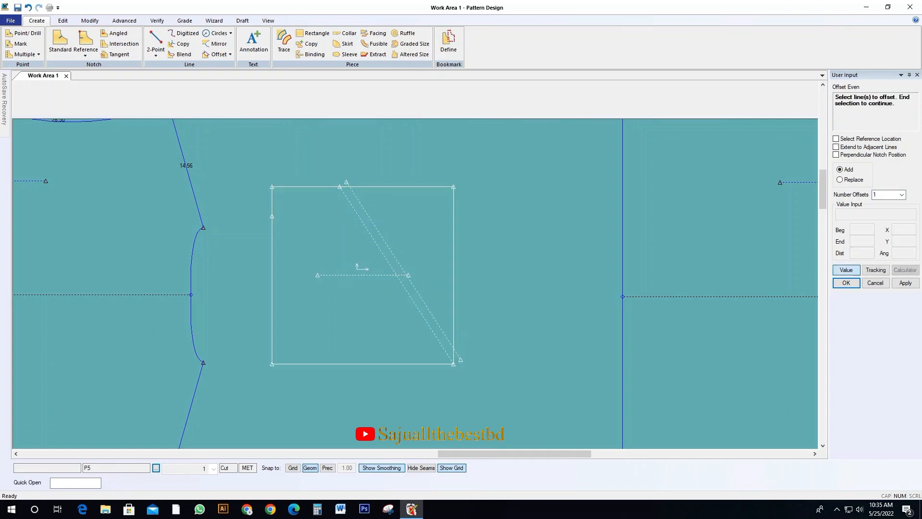
# Try a second offset of the sleeve's diagonal line and undo it
pyautogui.rightClick(411, 297)
pyautogui.click(413, 296)
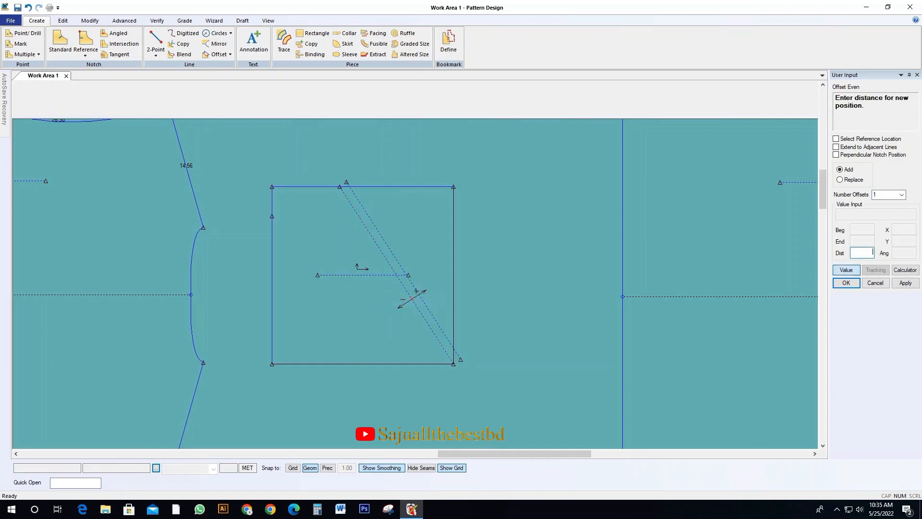
pyautogui.press('Return')
pyautogui.rightClick(444, 259)
pyautogui.click(452, 277)
pyautogui.click(452, 277)
pyautogui.hotkey('ctrl', 'z')
pyautogui.hotkey('ctrl', 'z')
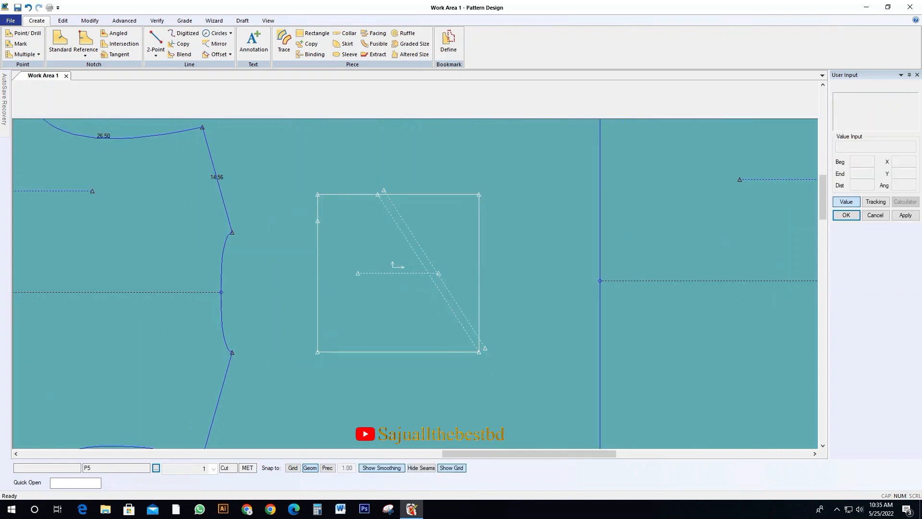
# Offset the original sleeve diagonal toward the lower left, adding one parallel copy on that side
pyautogui.click(215, 54)
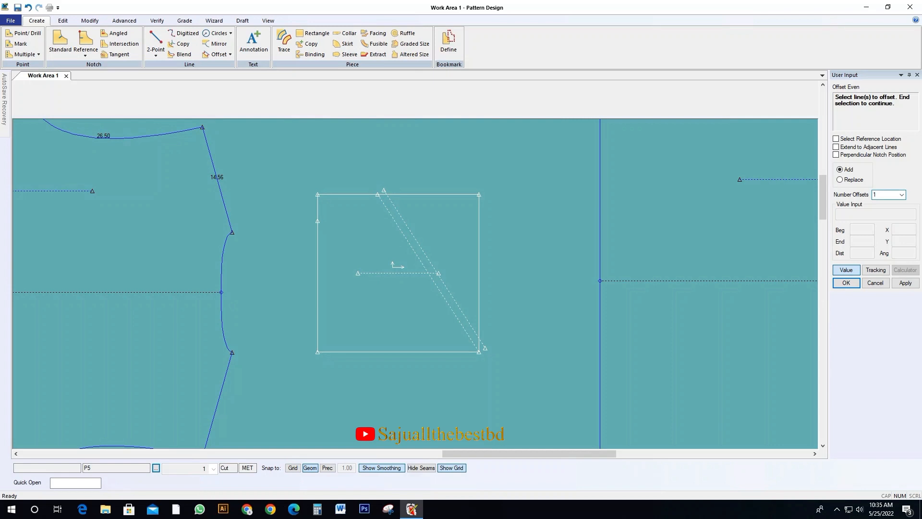
pyautogui.click(440, 292)
pyautogui.press('Return')
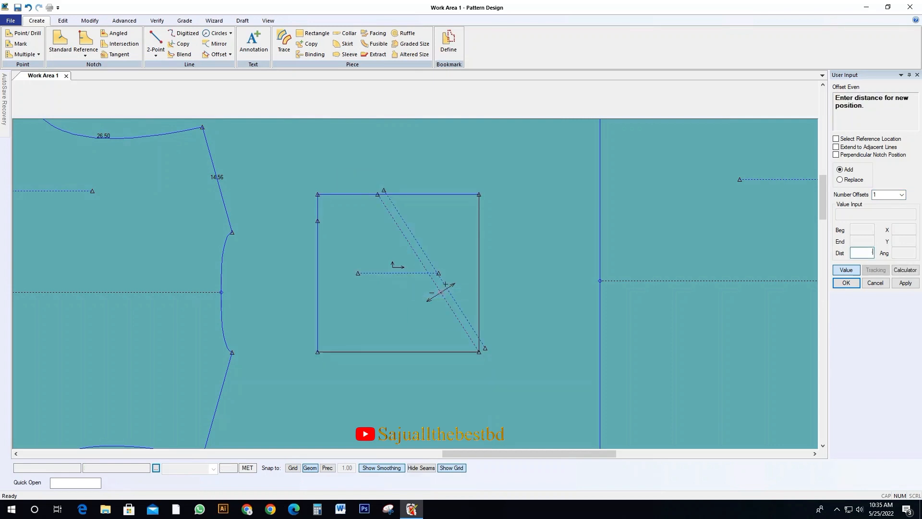
pyautogui.press('Return')
pyautogui.rightClick(423, 265)
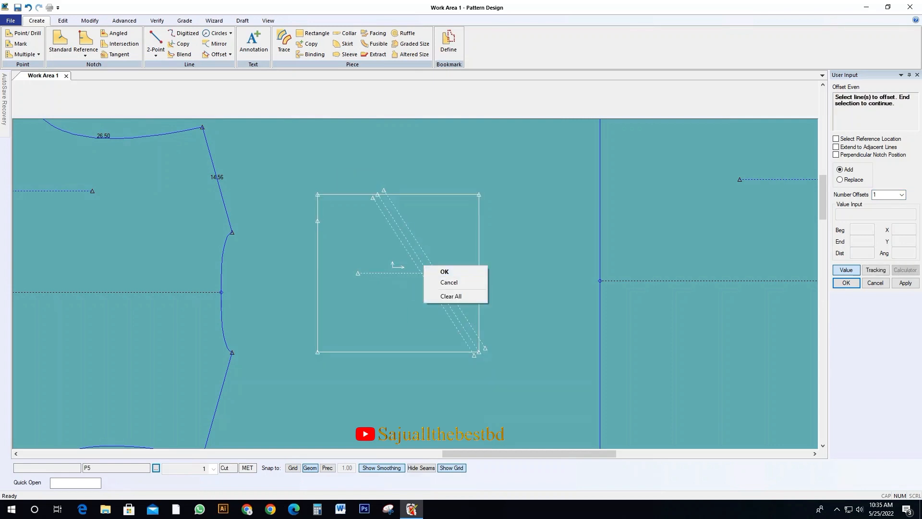
pyautogui.click(442, 272)
pyautogui.moveTo(443, 271); pyautogui.dragTo(422, 270)
pyautogui.scroll(2, 372, 262)
pyautogui.scroll(-1, 370, 262)
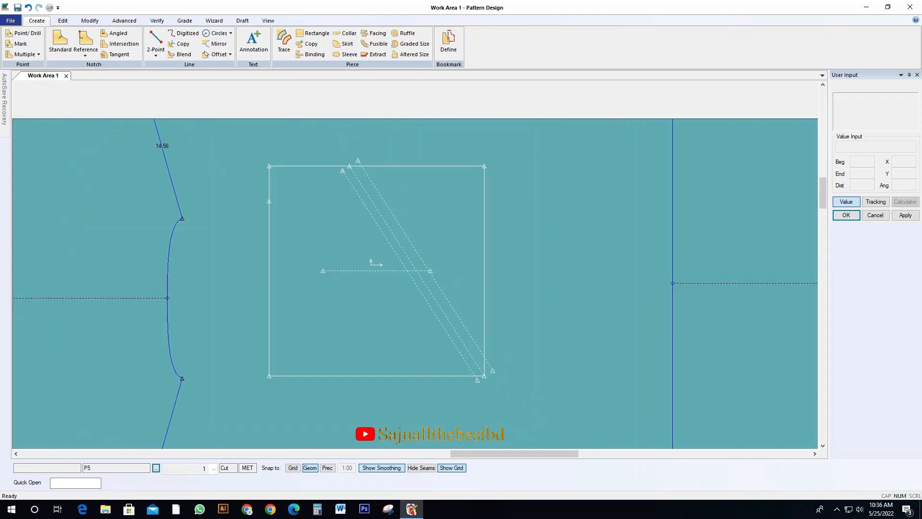
pyautogui.click(90, 21)
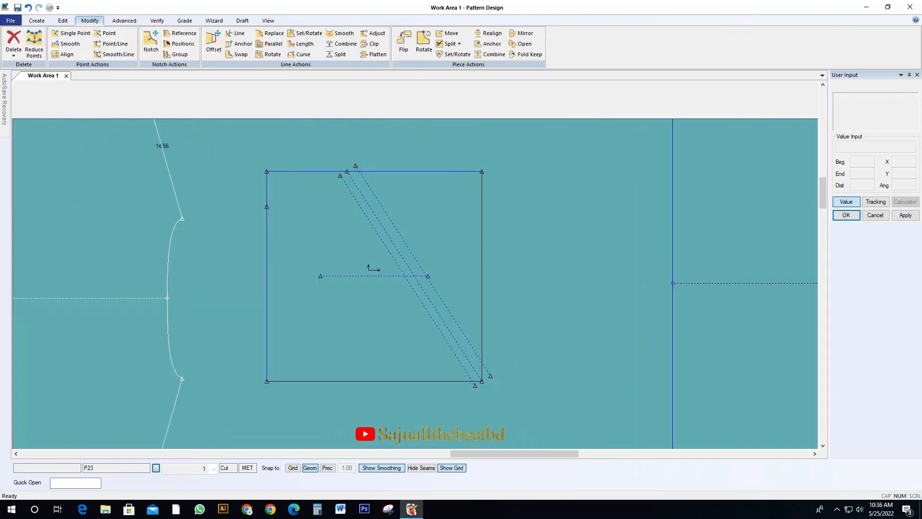
# Add 4 drill points evenly along the sleeve's original diagonal line, leaving both of its ends without points
pyautogui.click(36, 20)
pyautogui.click(24, 55)
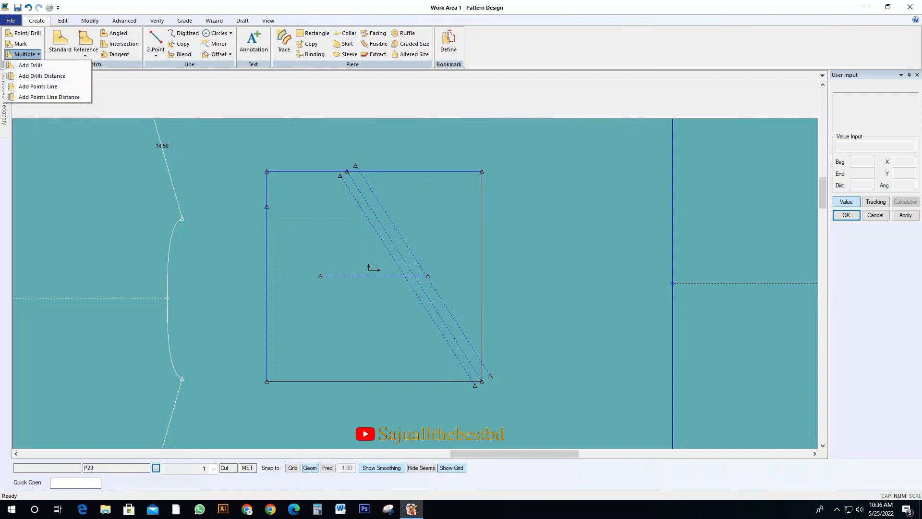
pyautogui.click(38, 86)
pyautogui.click(414, 277)
pyautogui.rightClick(373, 268)
pyautogui.click(380, 268)
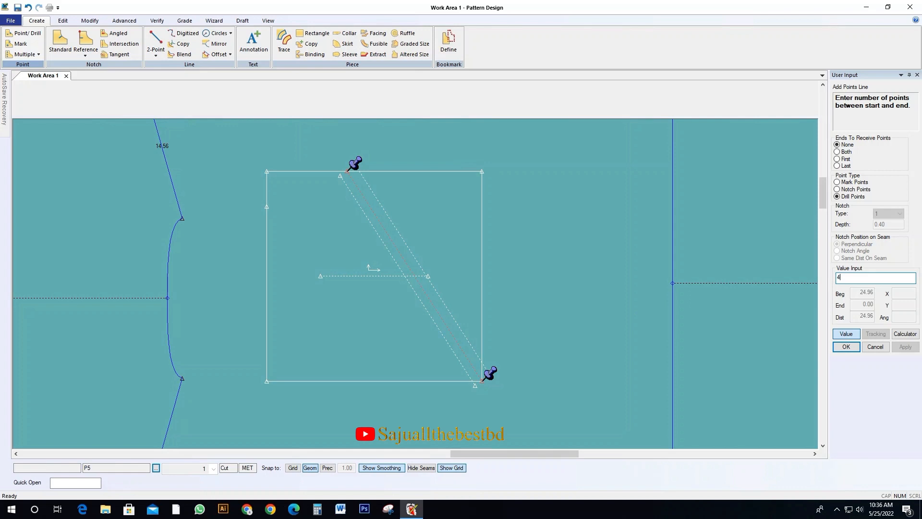
pyautogui.press('Return')
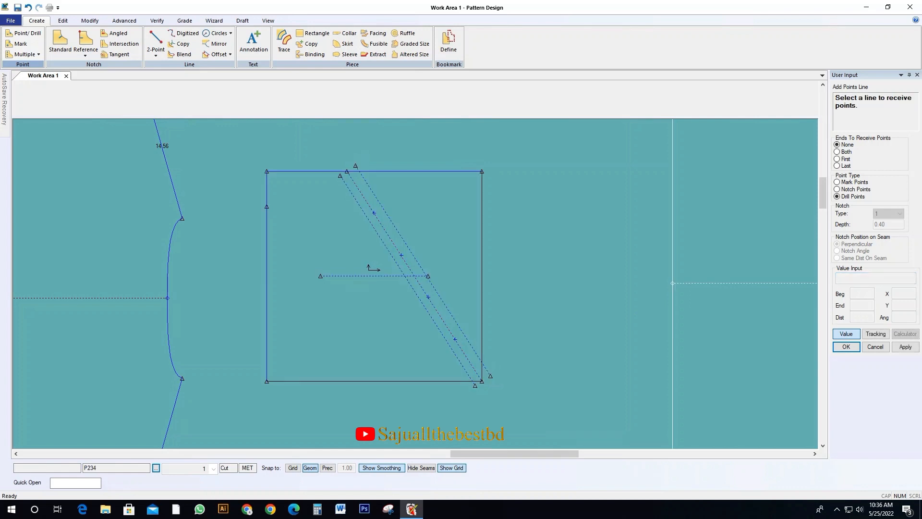
pyautogui.press('Escape')
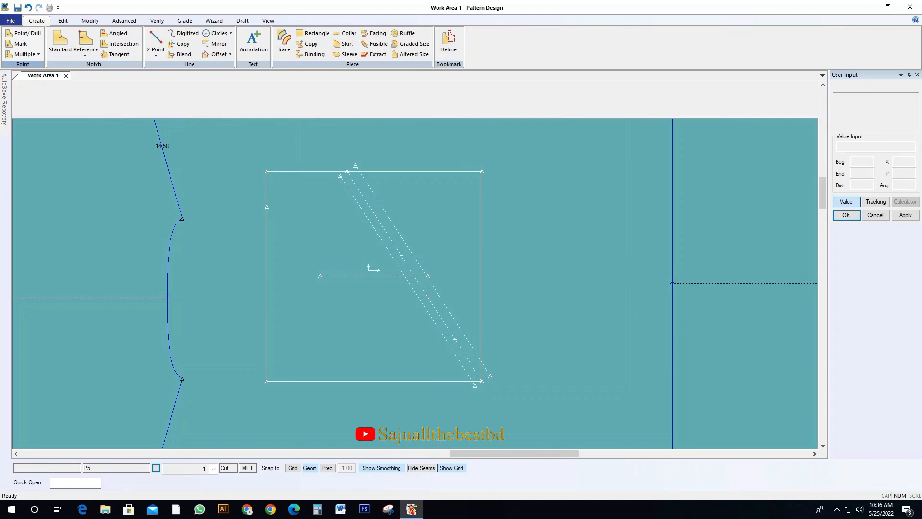
pyautogui.click(155, 53)
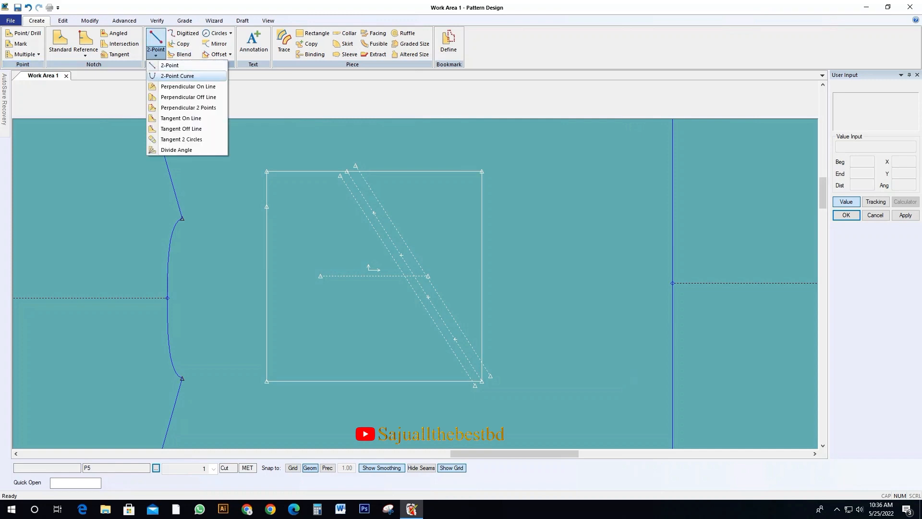
pyautogui.click(166, 79)
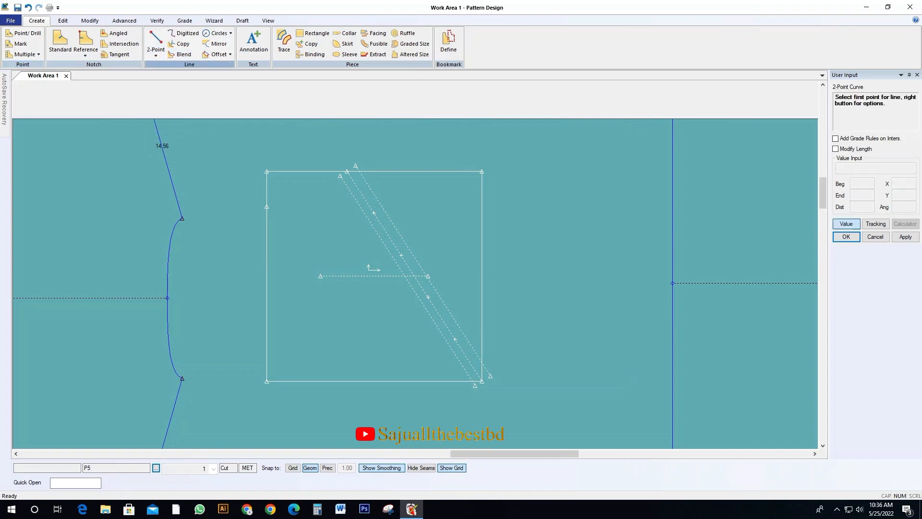
pyautogui.click(352, 282)
pyautogui.rightClick(360, 306)
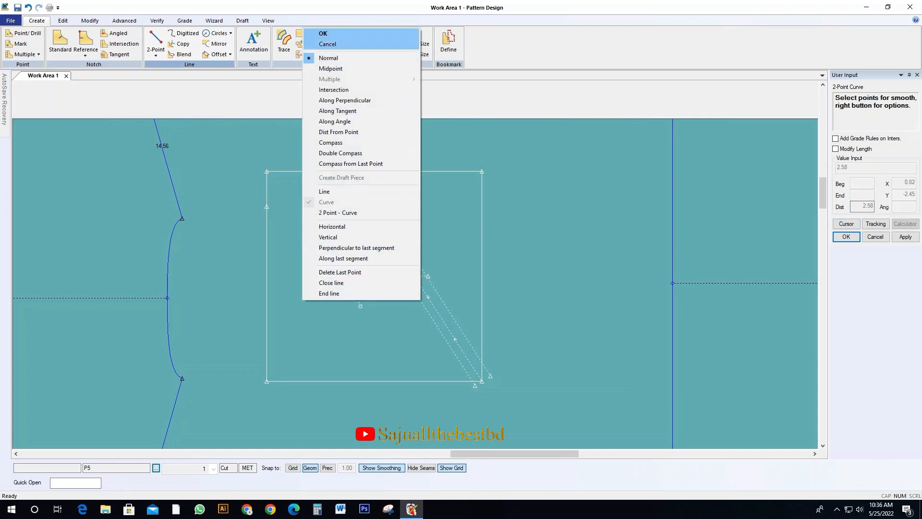
pyautogui.click(332, 38)
# Draw a 2-point curve about 10.2 cm long from the second drill point to the diagonal's upper end, bowed to the lower-left offset line
pyautogui.click(156, 53)
pyautogui.click(178, 75)
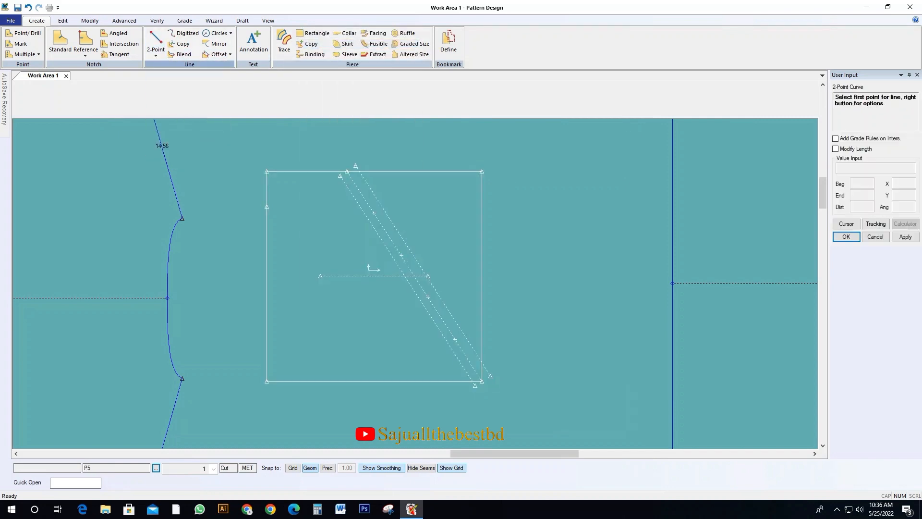
pyautogui.click(368, 267)
pyautogui.rightClick(347, 226)
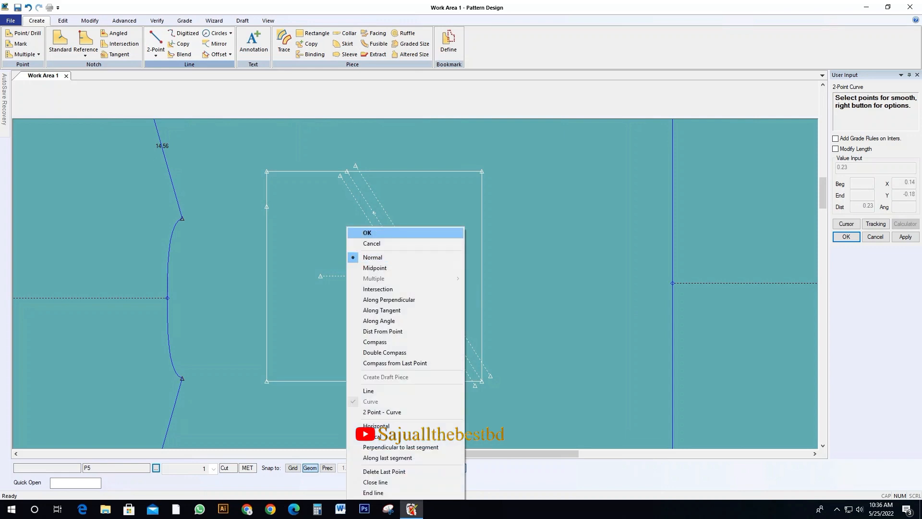
pyautogui.click(366, 232)
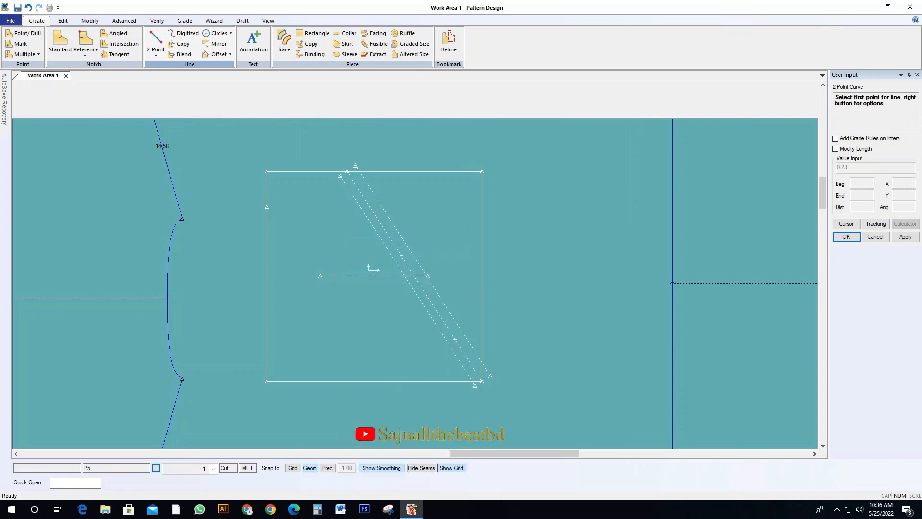
pyautogui.scroll(2, 406, 252)
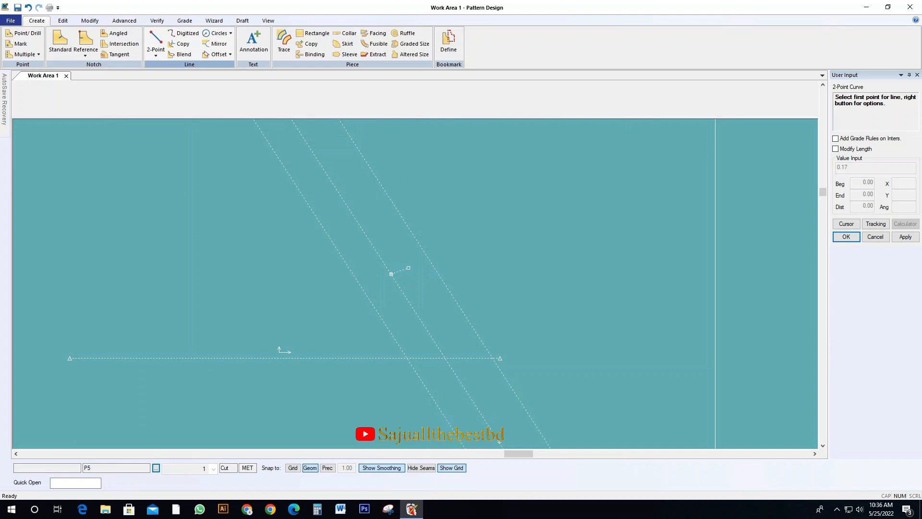
pyautogui.click(408, 268)
pyautogui.scroll(-3, 420, 295)
pyautogui.scroll(2, 379, 258)
pyautogui.scroll(-2, 395, 253)
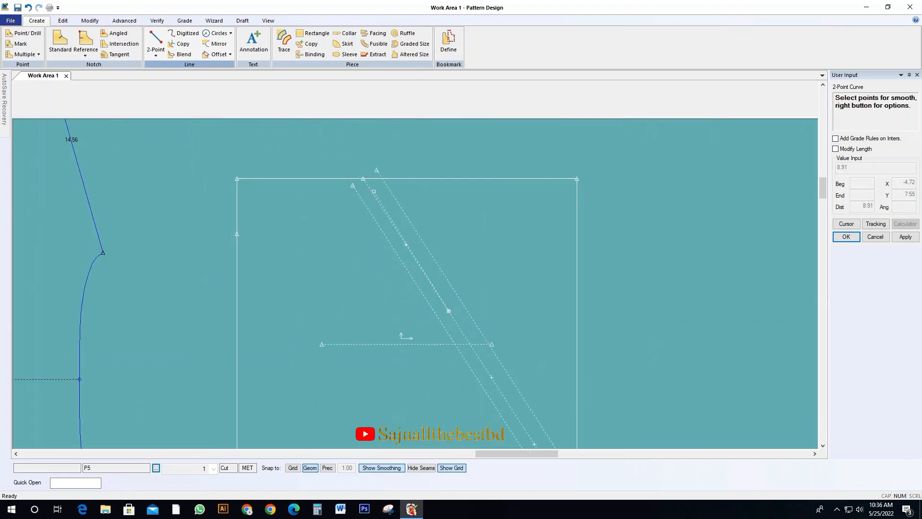
pyautogui.click(363, 178)
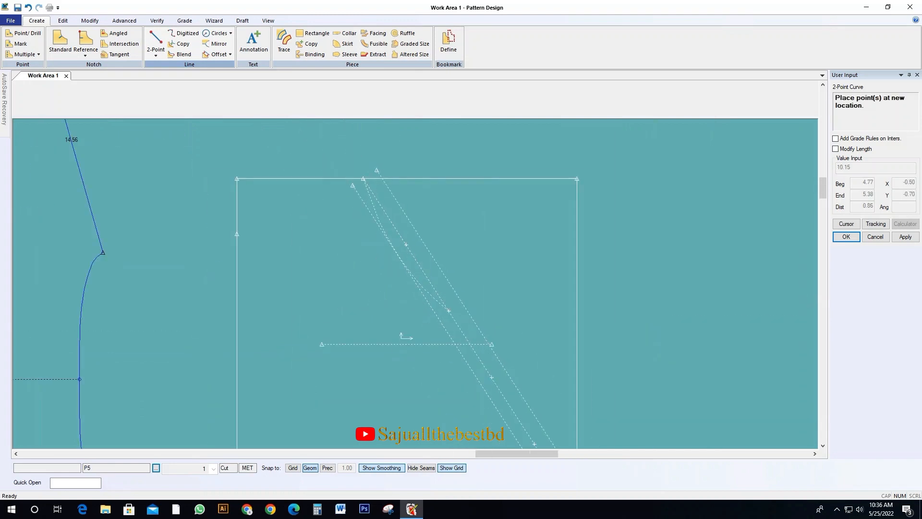
pyautogui.click(398, 255)
pyautogui.scroll(-2, 398, 255)
pyautogui.scroll(1, 409, 269)
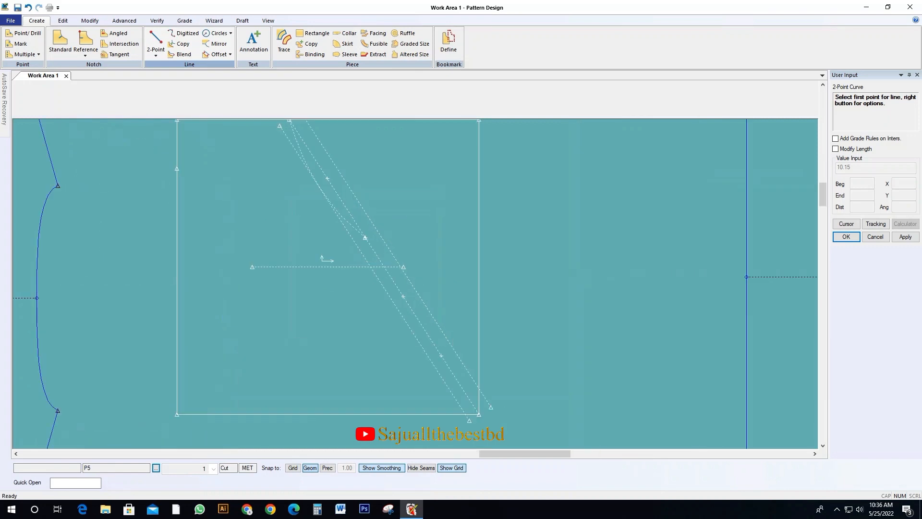
pyautogui.click(366, 239)
pyautogui.click(366, 239)
pyautogui.rightClick(366, 238)
pyautogui.click(337, 233)
# Draw a 2-point curve about 15.7 cm long from the second drill point to the rectangle's lower right corner, bulging outward past the diagonal
pyautogui.click(156, 53)
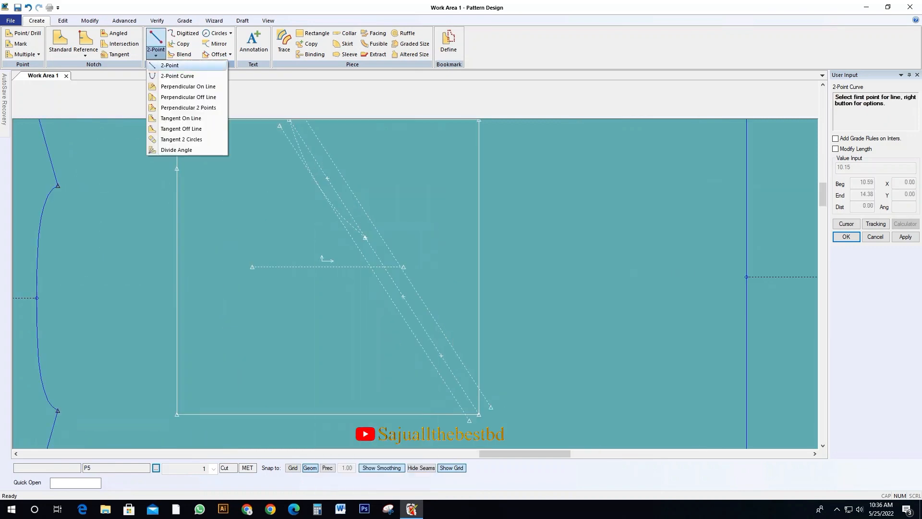
pyautogui.click(178, 76)
pyautogui.click(365, 237)
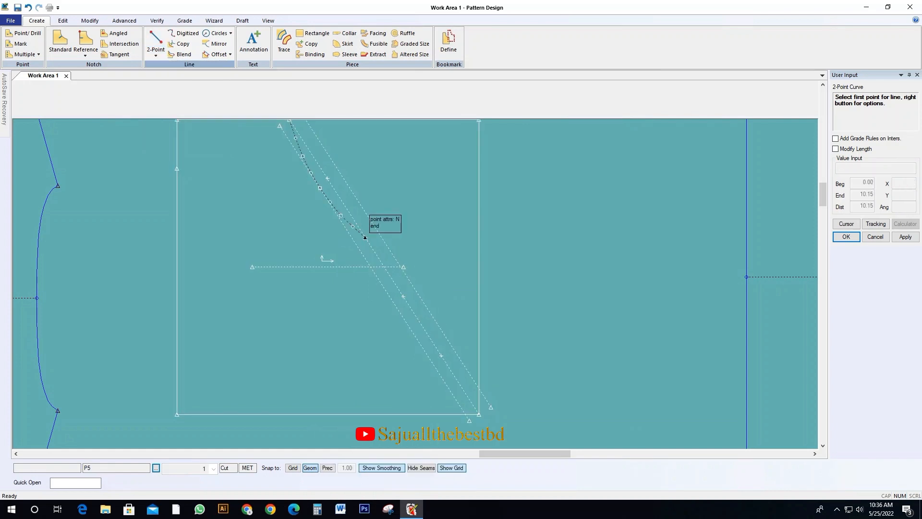
pyautogui.click(365, 237)
pyautogui.click(479, 415)
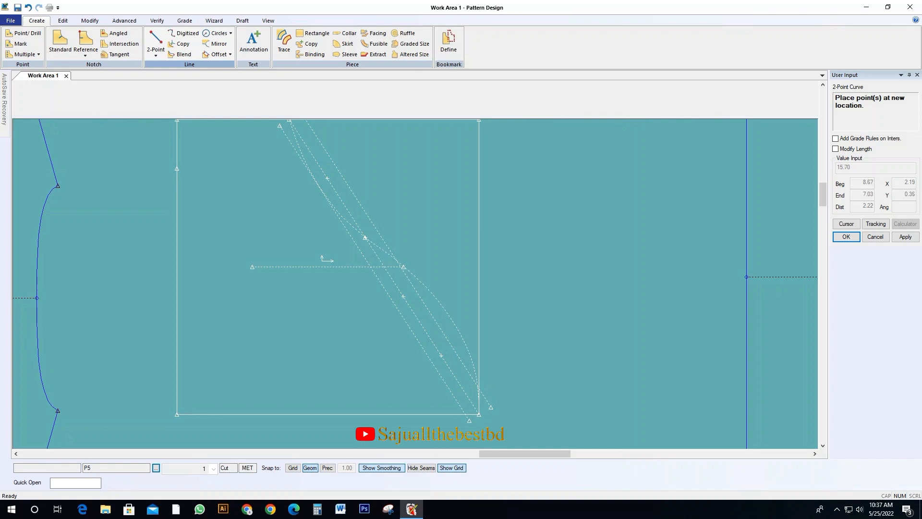
pyautogui.click(453, 320)
pyautogui.rightClick(546, 222)
pyautogui.click(564, 227)
# Draw a two-point line from the split point on the sleeve rectangle's left edge to the upper end of the cap curve
pyautogui.click(432, 230)
pyautogui.click(490, 275)
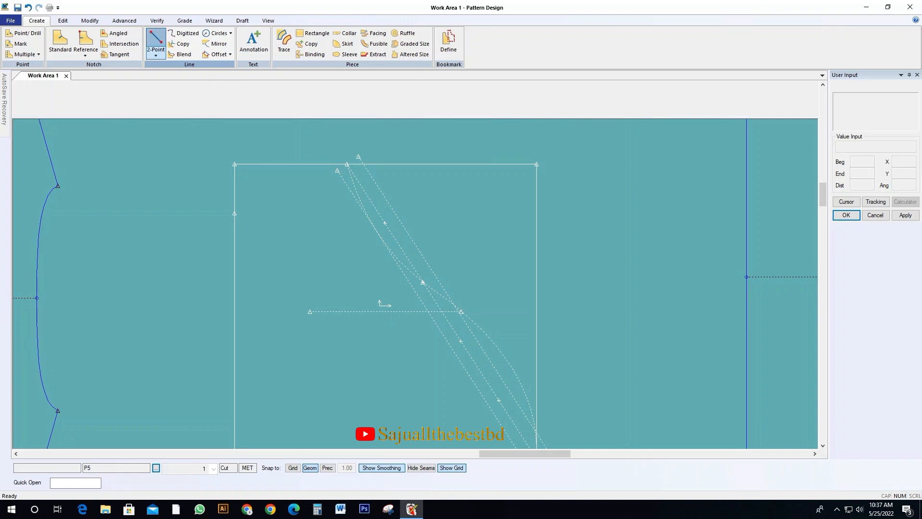
pyautogui.click(155, 41)
pyautogui.click(234, 213)
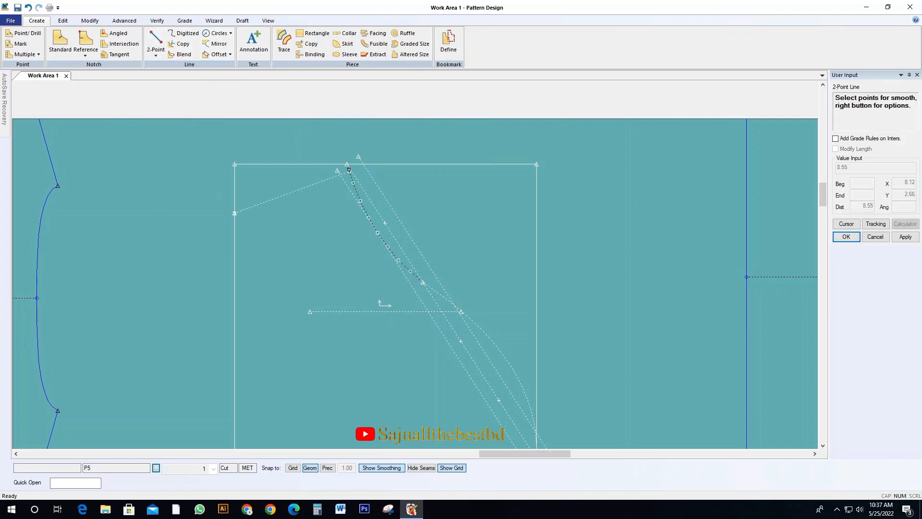
pyautogui.rightClick(364, 138)
pyautogui.click(377, 142)
pyautogui.click(350, 264)
pyautogui.scroll(-1, 337, 225)
pyautogui.click(288, 236)
# Trace the sleeve outline from the left and bottom edges, slanted line and both cap curves as a new piece, placed between the bodies
pyautogui.click(284, 41)
pyautogui.click(211, 355)
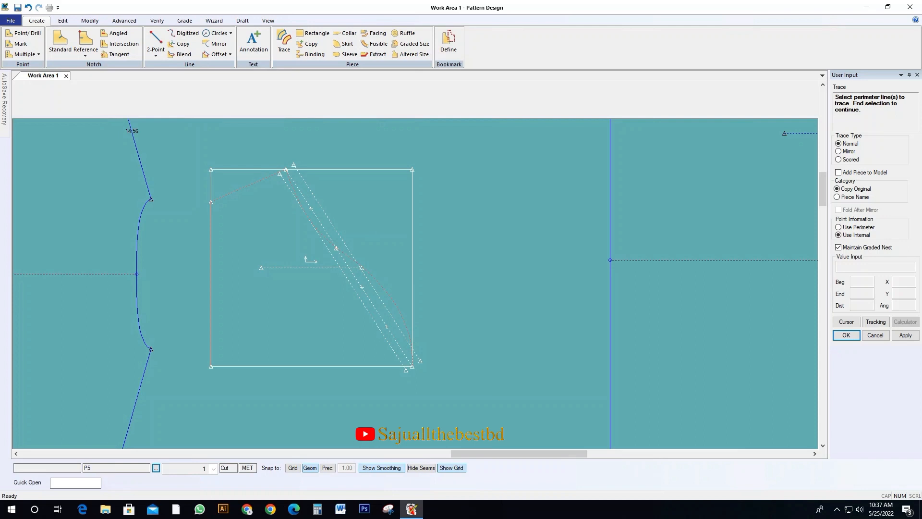
pyautogui.rightClick(293, 325)
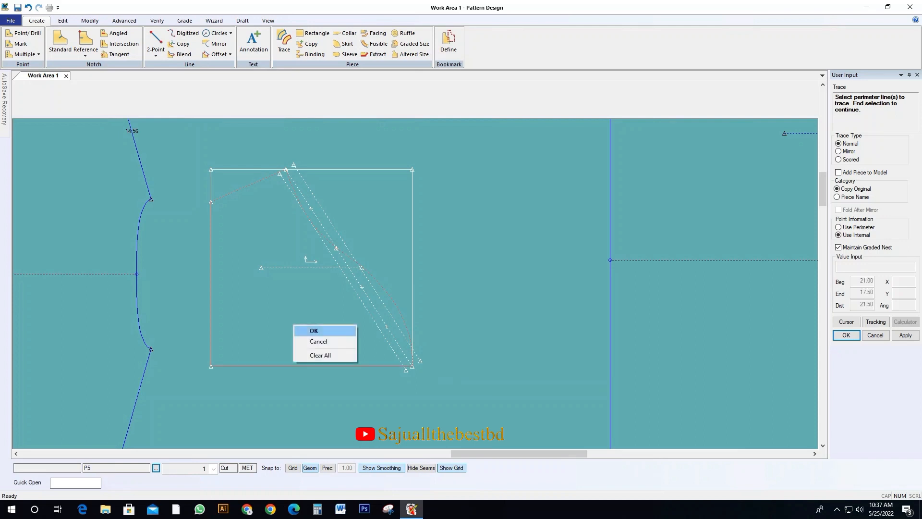
pyautogui.click(307, 329)
pyautogui.rightClick(291, 315)
pyautogui.click(316, 320)
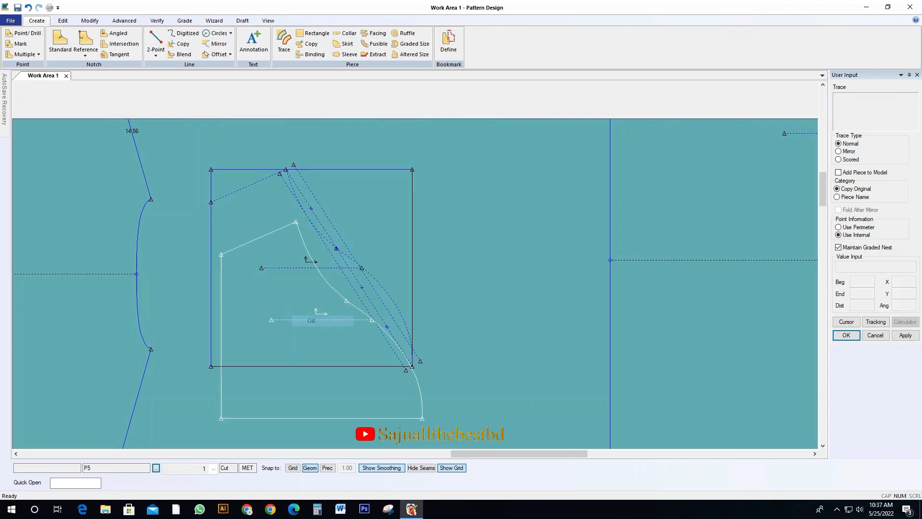
pyautogui.scroll(-2, 313, 369)
pyautogui.click(366, 214)
pyautogui.press('Return')
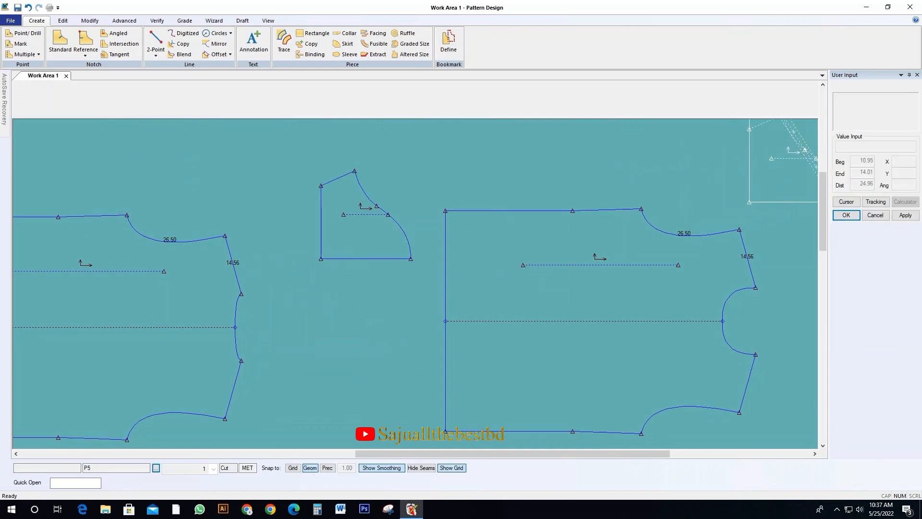
pyautogui.click(802, 156)
pyautogui.click(363, 224)
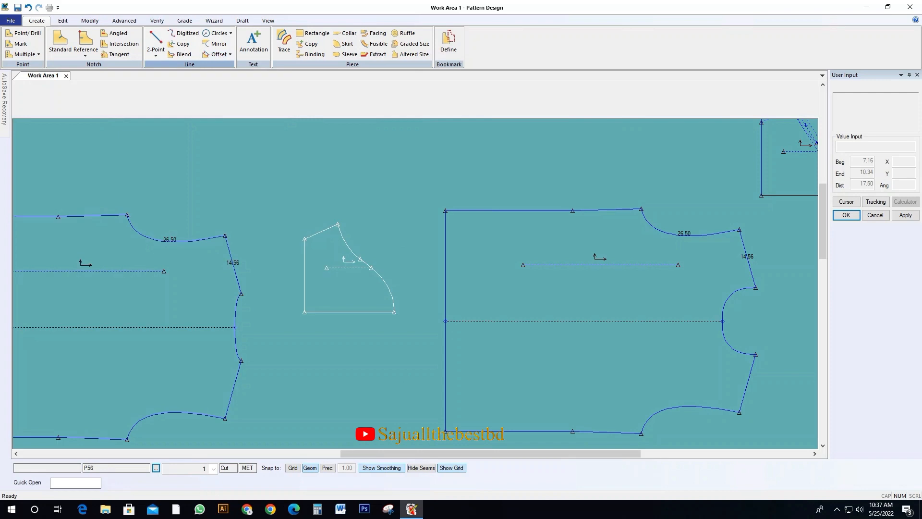
pyautogui.click(342, 262)
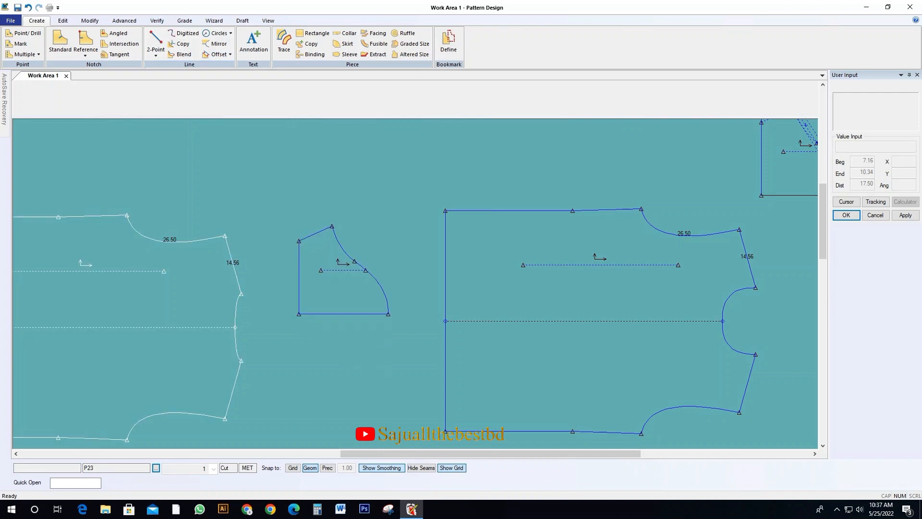
# Measure the graded line length of the new sleeve's two cap curves together
pyautogui.click(157, 20)
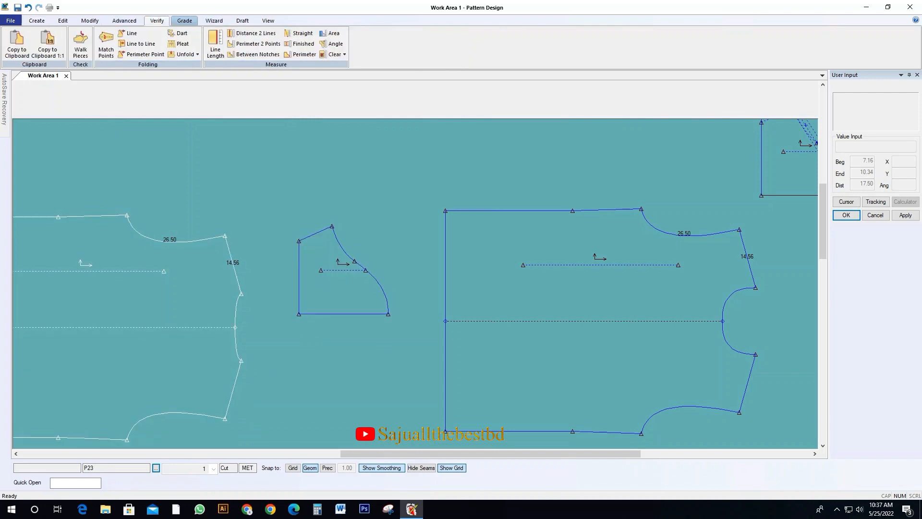
pyautogui.click(184, 21)
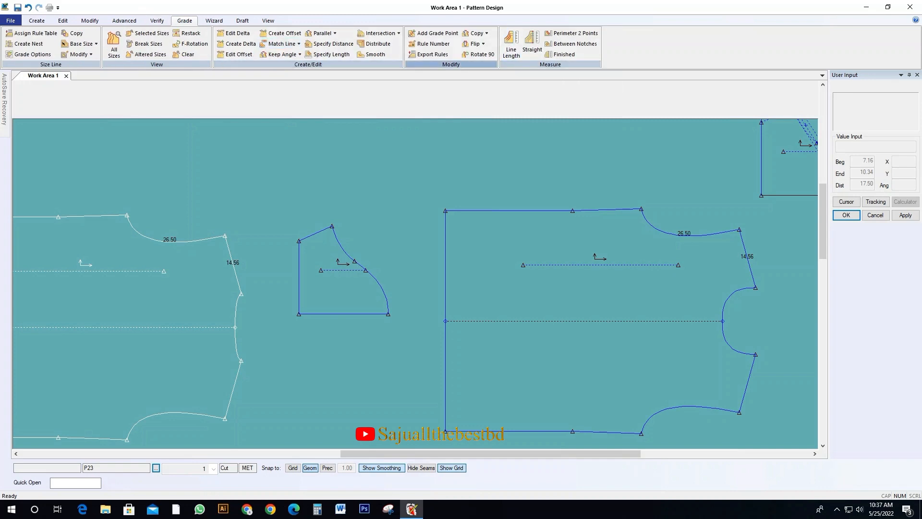
pyautogui.click(510, 43)
pyautogui.click(342, 243)
pyautogui.click(381, 291)
pyautogui.rightClick(366, 241)
pyautogui.click(379, 246)
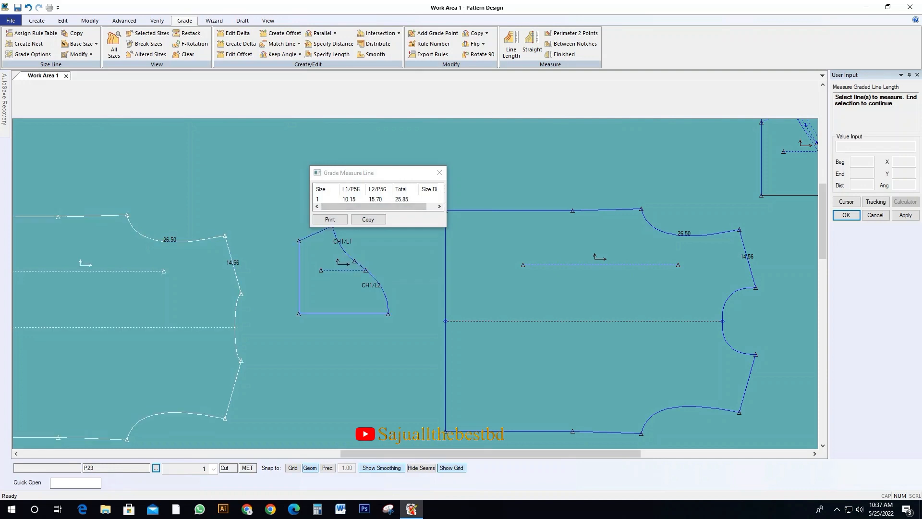
pyautogui.click(439, 172)
pyautogui.rightClick(335, 272)
pyautogui.click(355, 276)
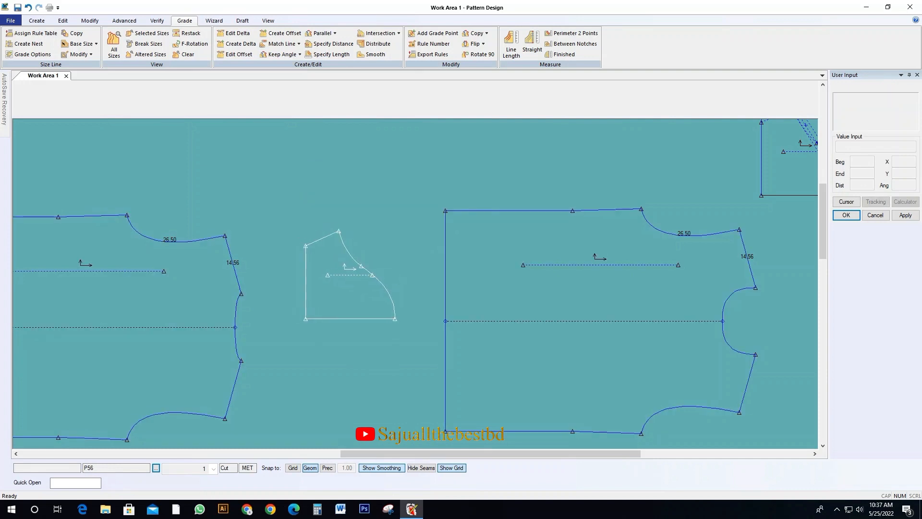
# Try to smooth the upper and lower cap curves of the new sleeve piece with Smooth Line
pyautogui.scroll(2, 350, 259)
pyautogui.moveTo(348, 283); pyautogui.dragTo(309, 276)
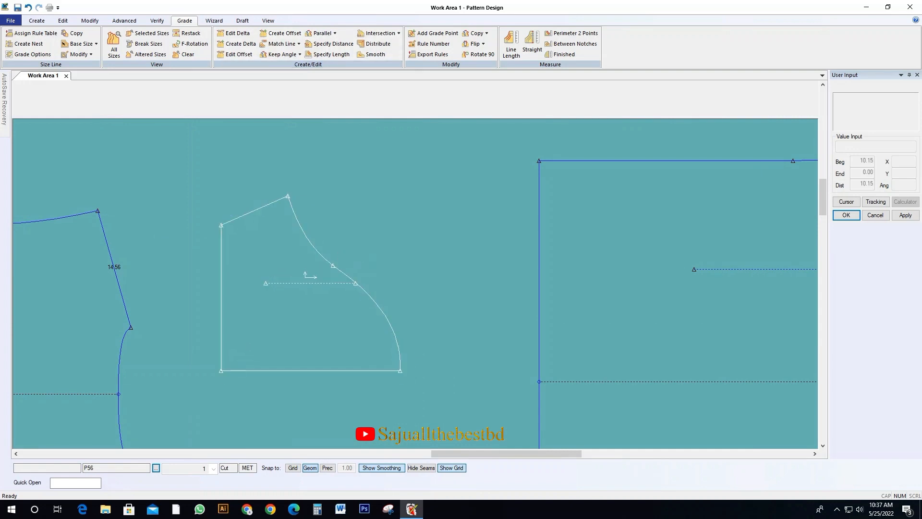
pyautogui.click(90, 20)
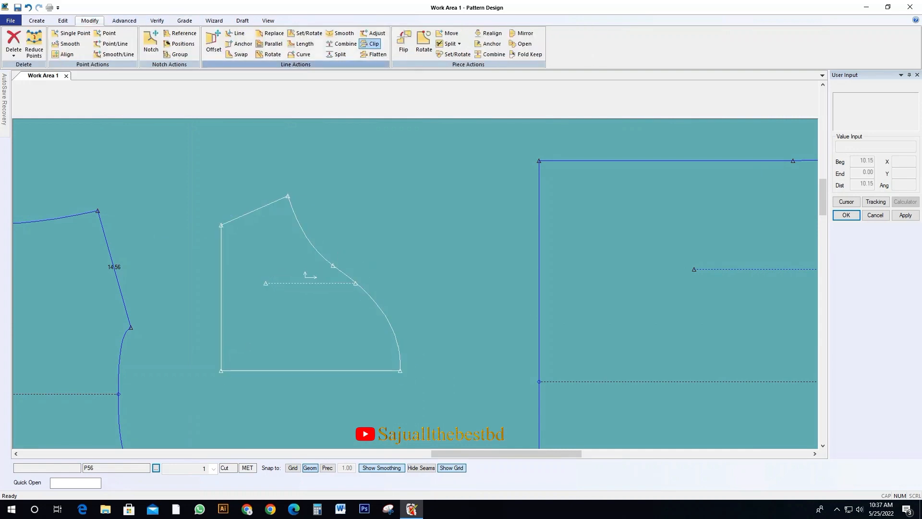
pyautogui.click(341, 33)
pyautogui.click(308, 239)
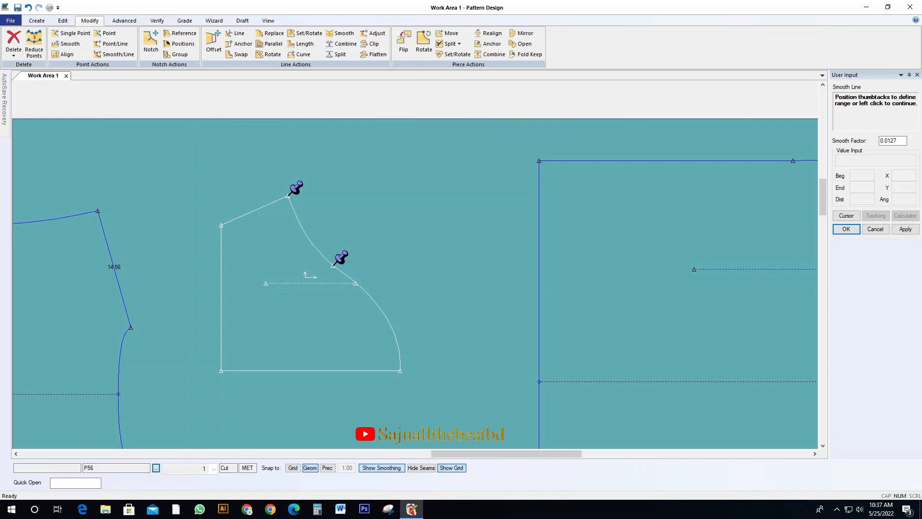
pyautogui.rightClick(316, 254)
pyautogui.click(336, 271)
pyautogui.click(371, 297)
pyautogui.scroll(-1, 451, 245)
pyautogui.rightClick(424, 246)
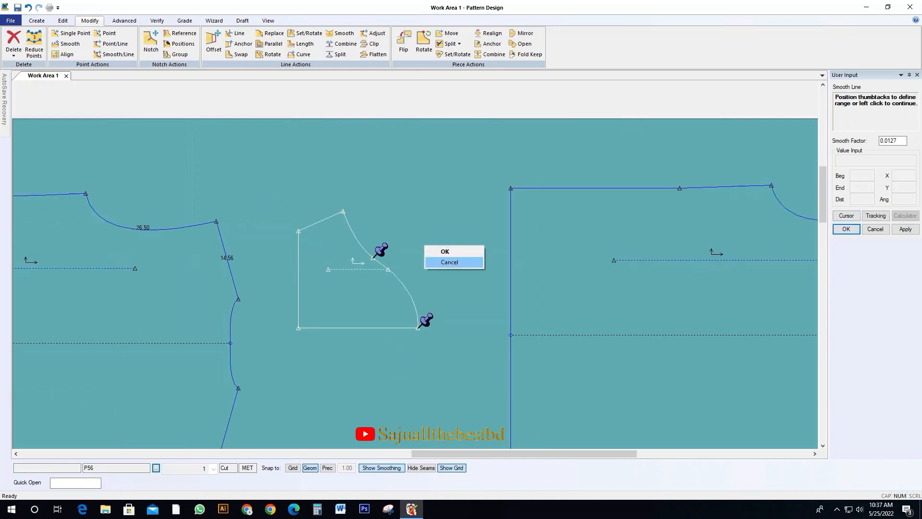
pyautogui.click(447, 262)
pyautogui.scroll(-2, 450, 230)
pyautogui.rightClick(518, 261)
pyautogui.click(541, 277)
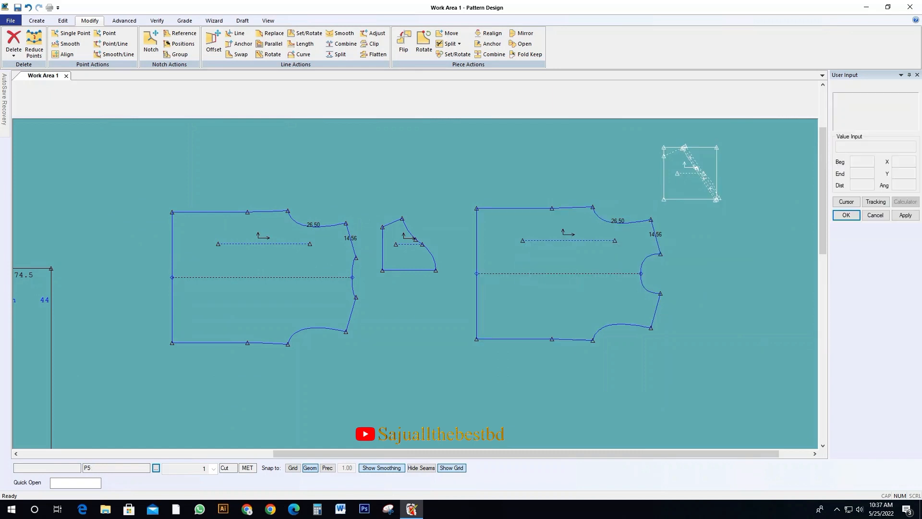
# Arrange the two bodies side by side with the traced sleeve beside them and the construction rectangle farther away
pyautogui.moveTo(682, 181); pyautogui.dragTo(809, 242)
pyautogui.moveTo(400, 250); pyautogui.dragTo(556, 382)
pyautogui.moveTo(285, 288); pyautogui.dragTo(280, 245)
pyautogui.moveTo(588, 273); pyautogui.dragTo(475, 224)
pyautogui.moveTo(559, 377); pyautogui.dragTo(493, 264)
pyautogui.scroll(-1, 233, 300)
pyautogui.scroll(1, 498, 232)
pyautogui.scroll(-1, 561, 269)
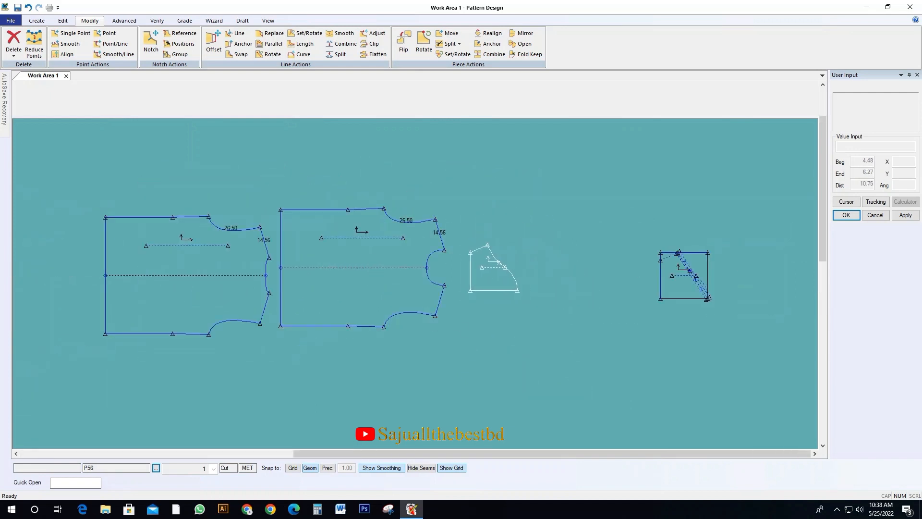
# Move the construction rectangle farther off and shift the traced sleeve piece into open space clear of the bodies
pyautogui.moveTo(672, 281); pyautogui.dragTo(810, 320)
pyautogui.moveTo(490, 273); pyautogui.dragTo(520, 261)
pyautogui.scroll(1, 502, 260)
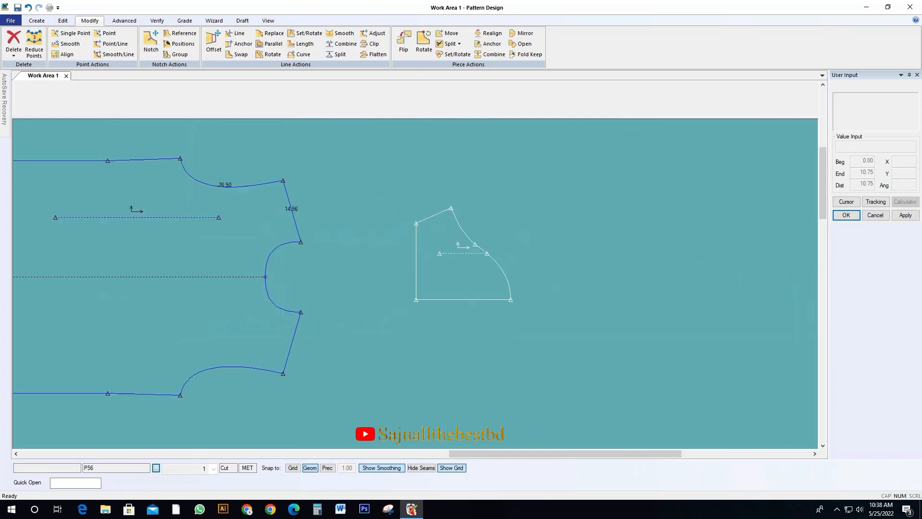
pyautogui.scroll(1, 467, 259)
pyautogui.moveTo(452, 240); pyautogui.dragTo(419, 229)
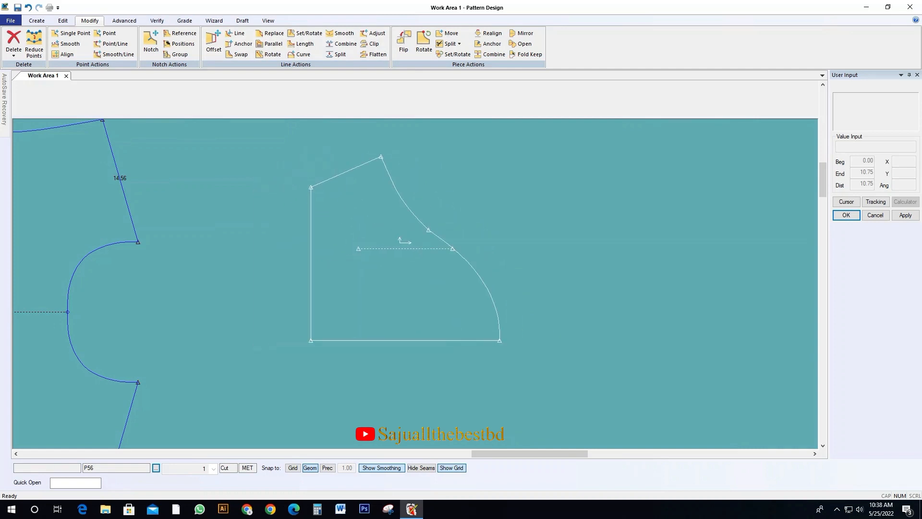
pyautogui.click(404, 254)
pyautogui.click(402, 253)
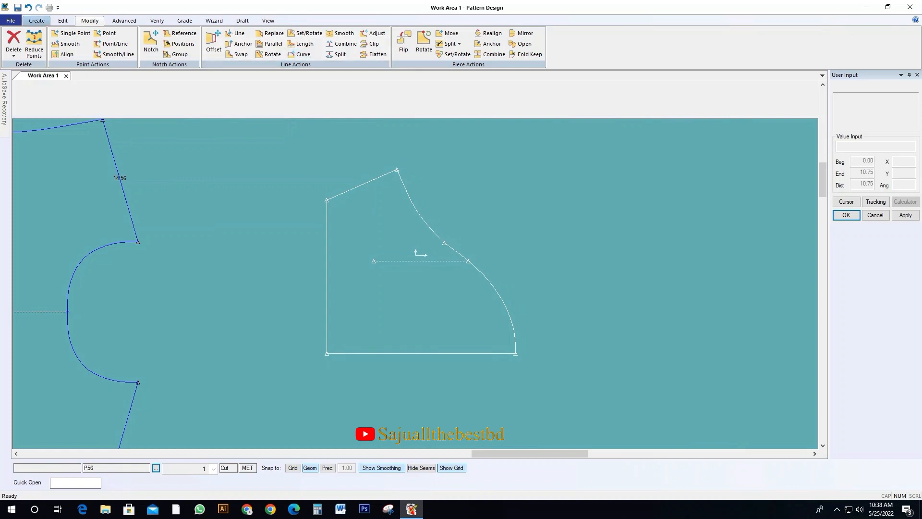
# Offset the sleeve's straight hem edge by -2 to add a parallel line inside the piece
pyautogui.click(37, 20)
pyautogui.click(218, 54)
pyautogui.click(327, 290)
pyautogui.rightClick(327, 290)
pyautogui.click(338, 296)
pyautogui.press('F12')
pyautogui.write('-2')
pyautogui.press('Return')
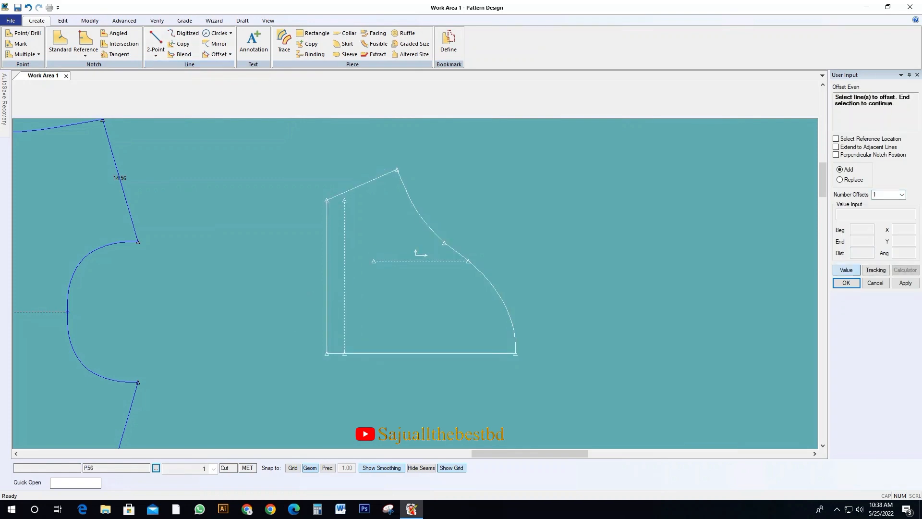
pyautogui.rightClick(352, 239)
pyautogui.click(366, 245)
pyautogui.click(365, 245)
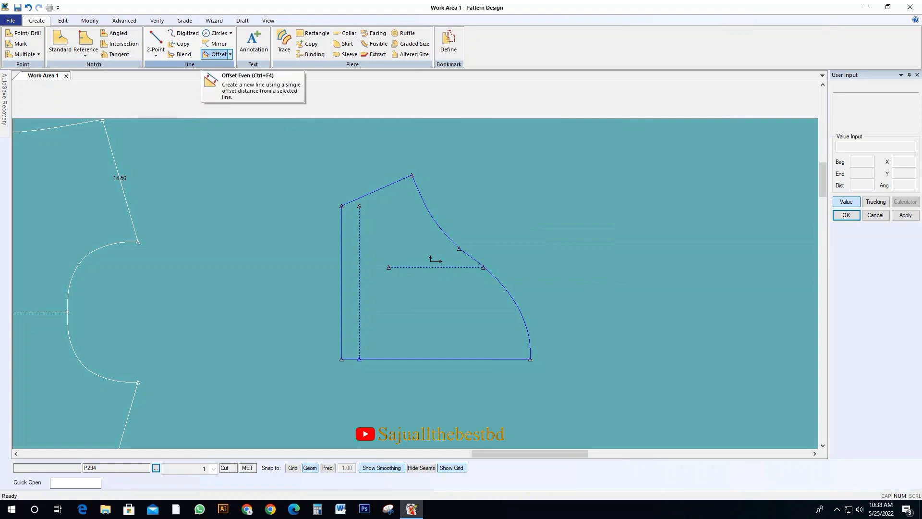
# Offset the sleeve's hem edge by 2 to add a parallel line outside the piece
pyautogui.click(217, 54)
pyautogui.click(342, 279)
pyautogui.rightClick(309, 272)
pyautogui.click(328, 279)
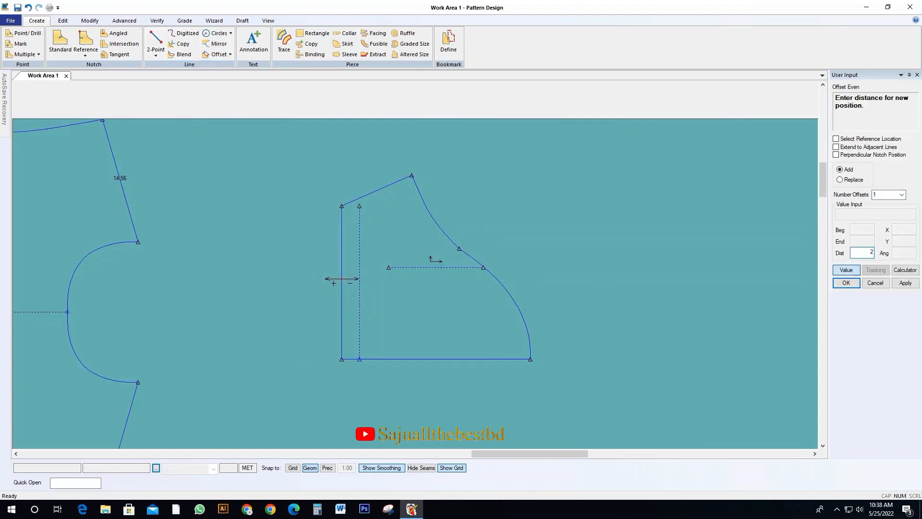
pyautogui.press('Return')
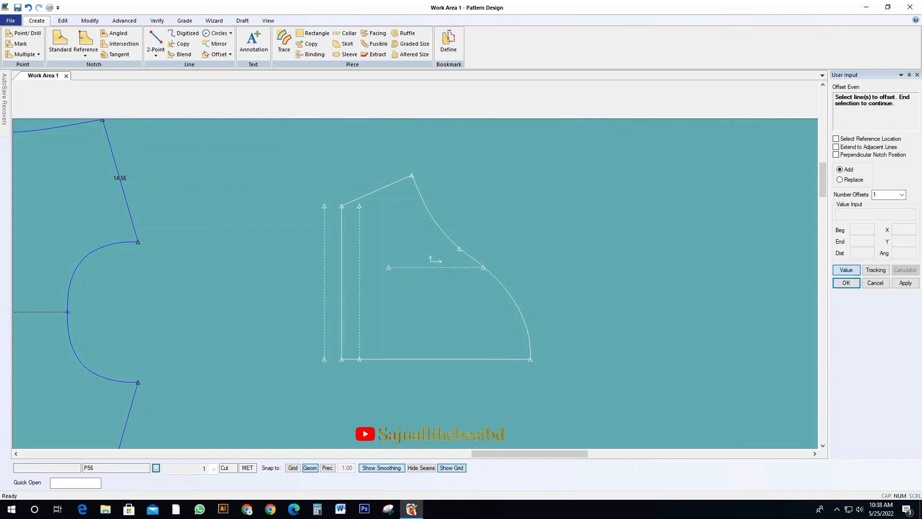
pyautogui.rightClick(305, 255)
pyautogui.click(341, 261)
pyautogui.moveTo(341, 263); pyautogui.dragTo(334, 264)
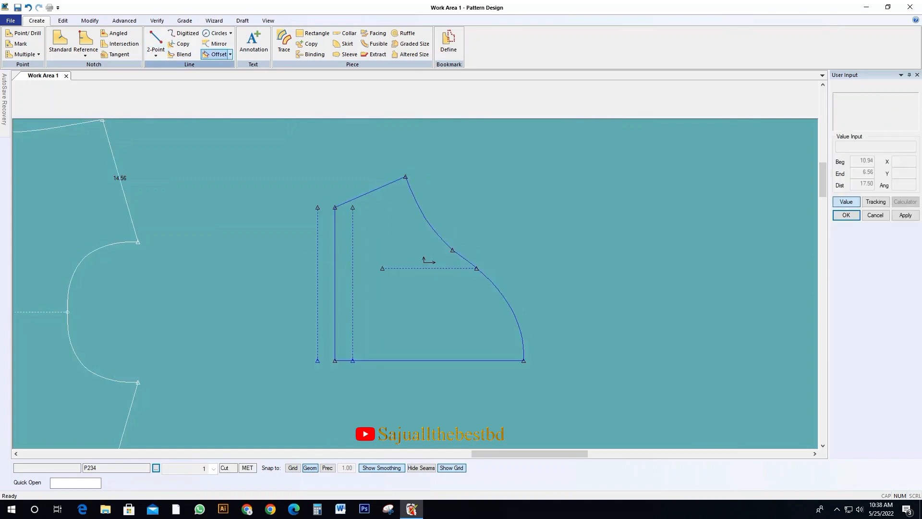
# Mirror the sleeve's slanted underarm line across the hem edge
pyautogui.click(217, 43)
pyautogui.click(357, 198)
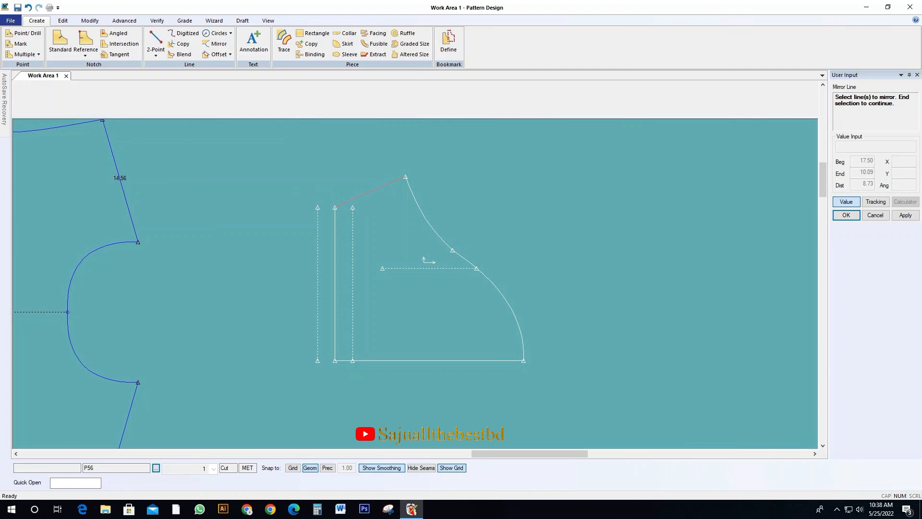
pyautogui.rightClick(349, 208)
pyautogui.click(372, 215)
pyautogui.click(335, 244)
pyautogui.rightClick(304, 186)
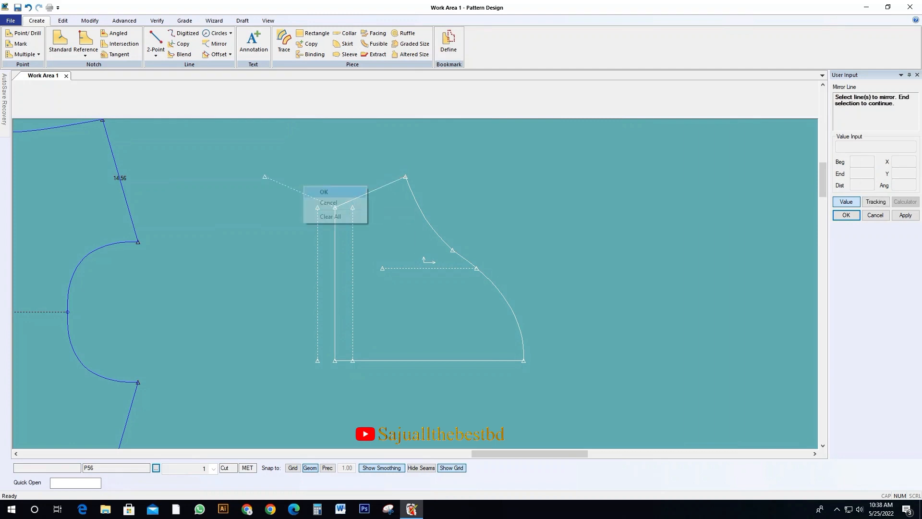
pyautogui.click(320, 192)
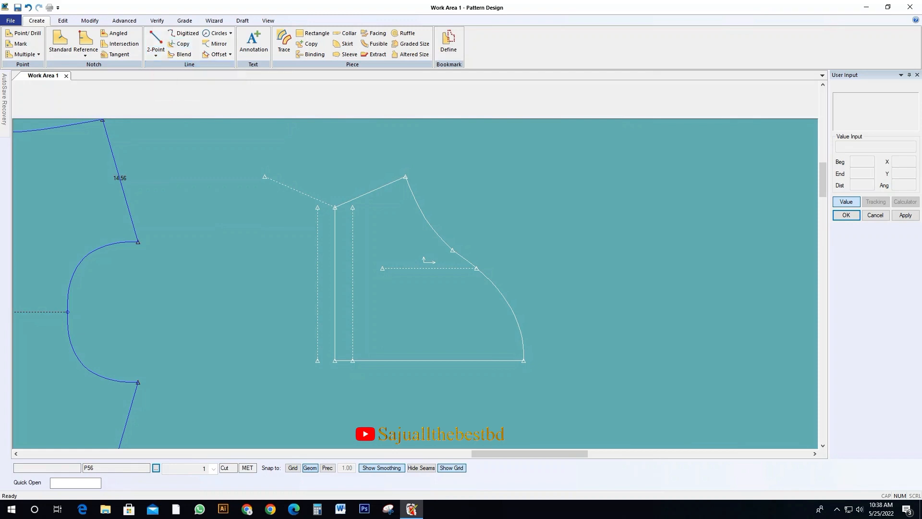
pyautogui.hotkey('alt', 'x')
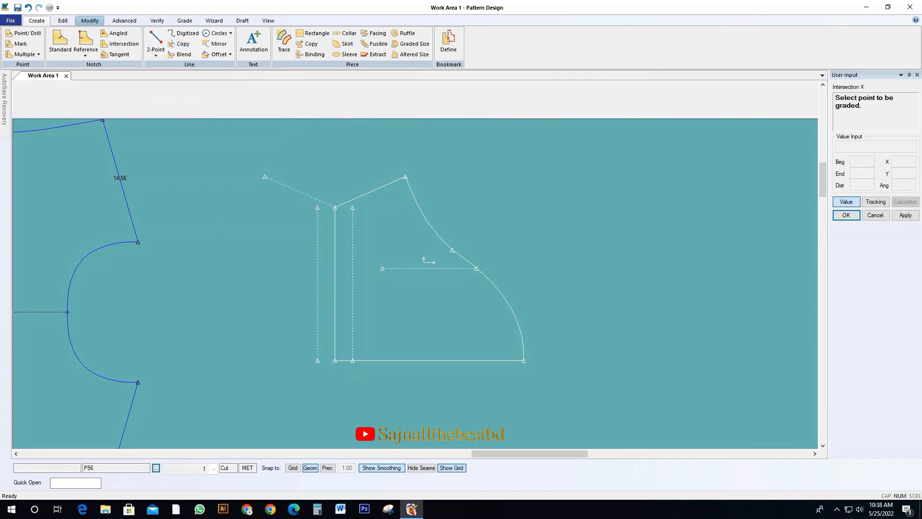
# Extend the upper end of the outer hem offset line past the mirrored slanted line with Adjust
pyautogui.click(90, 21)
pyautogui.click(373, 33)
pyautogui.click(318, 210)
pyautogui.click(318, 208)
pyautogui.rightClick(317, 207)
pyautogui.click(317, 160)
pyautogui.rightClick(349, 151)
pyautogui.click(369, 157)
pyautogui.click(379, 226)
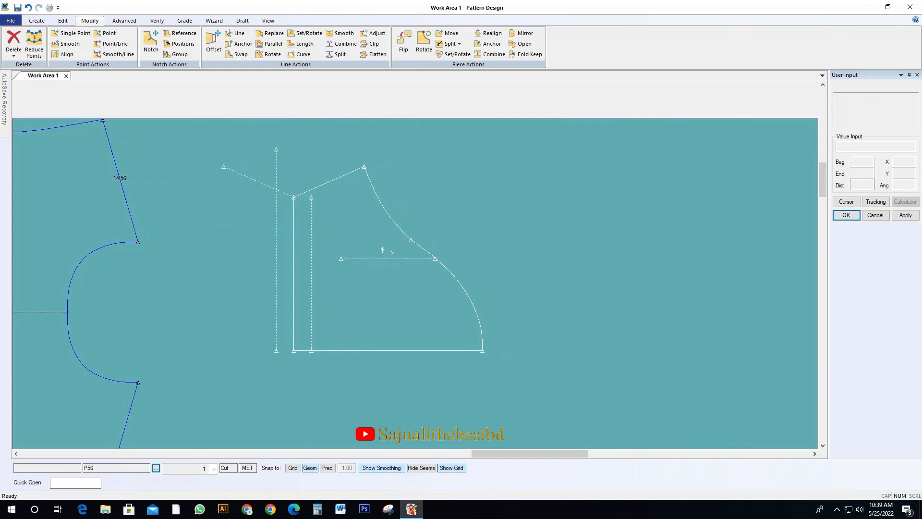
pyautogui.click(338, 215)
# Clip the mirrored slanted line and the extended offset line to the corner where they cross
pyautogui.click(370, 44)
pyautogui.click(283, 192)
pyautogui.rightClick(273, 170)
pyautogui.click(292, 175)
pyautogui.click(372, 43)
pyautogui.click(283, 192)
pyautogui.click(276, 206)
pyautogui.rightClick(262, 158)
pyautogui.click(282, 163)
pyautogui.moveTo(294, 221); pyautogui.dragTo(327, 227)
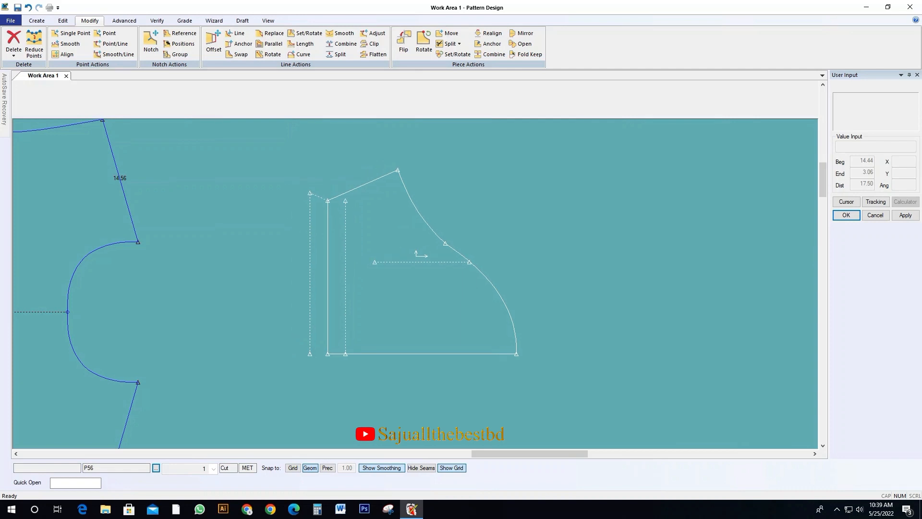
pyautogui.moveTo(327, 227); pyautogui.dragTo(310, 228)
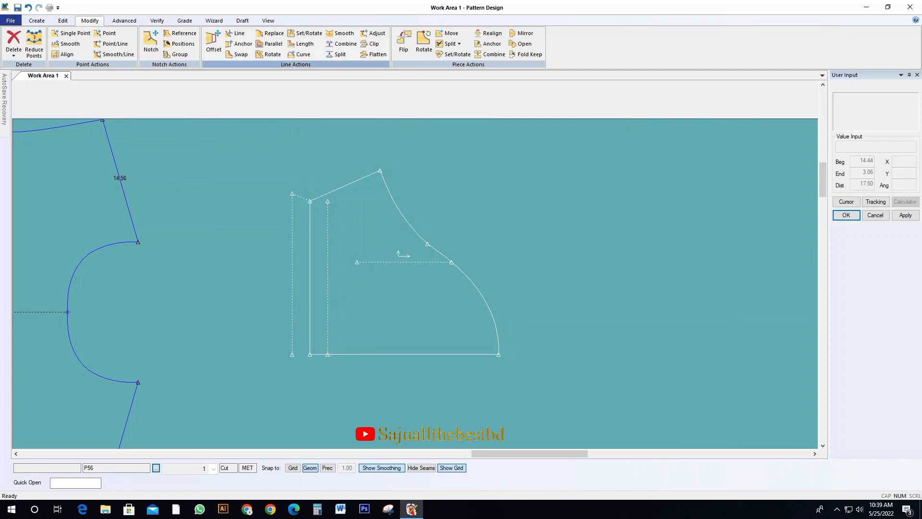
# Offset the outer hem line by another 2 away from the sleeve
pyautogui.click(37, 20)
pyautogui.click(216, 55)
pyautogui.click(292, 294)
pyautogui.rightClick(260, 289)
pyautogui.click(282, 294)
pyautogui.press('F9')
pyautogui.write('2')
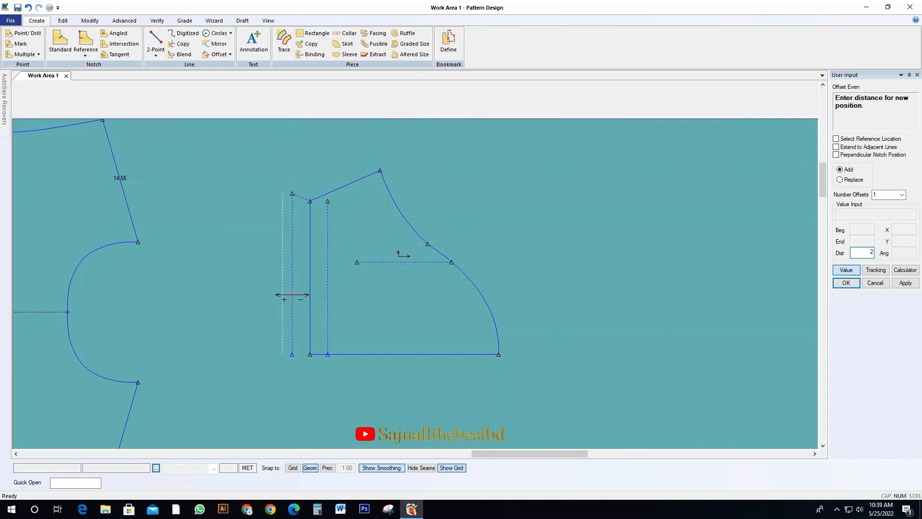
pyautogui.press('Return')
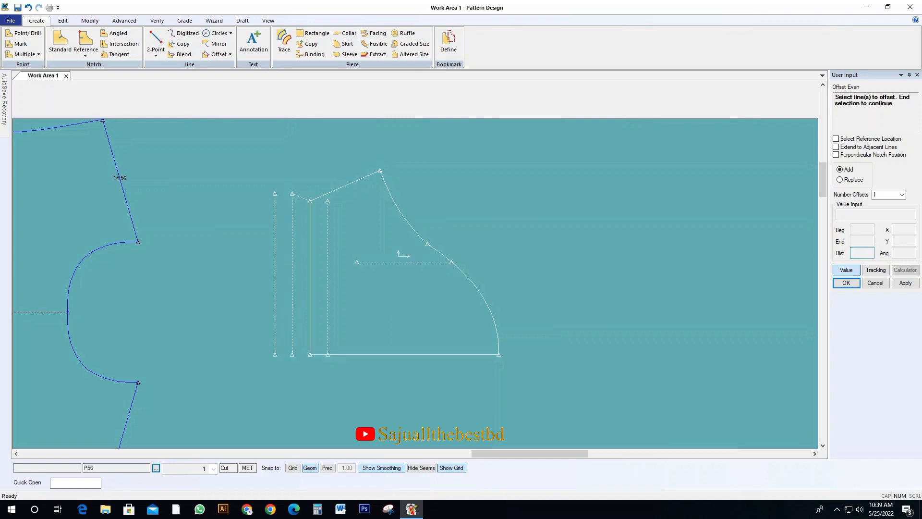
pyautogui.rightClick(249, 250)
pyautogui.click(270, 256)
pyautogui.moveTo(277, 193); pyautogui.dragTo(275, 214)
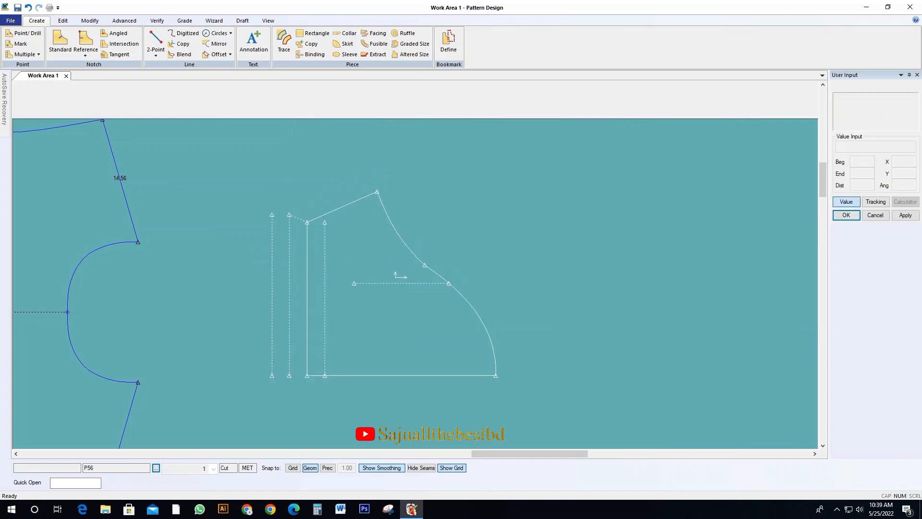
# Mirror the short slanted hem segment across the first outer hem line
pyautogui.scroll(1, 274, 214)
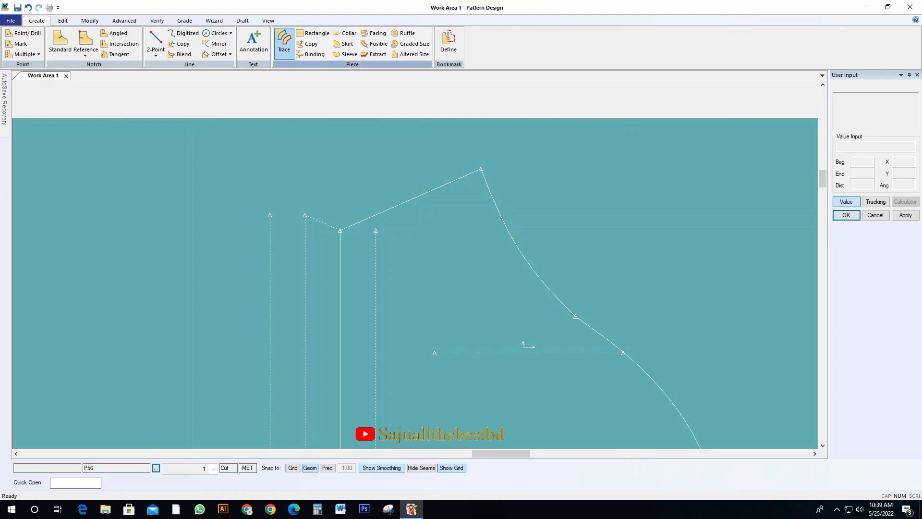
pyautogui.moveTo(418, 269); pyautogui.dragTo(410, 242)
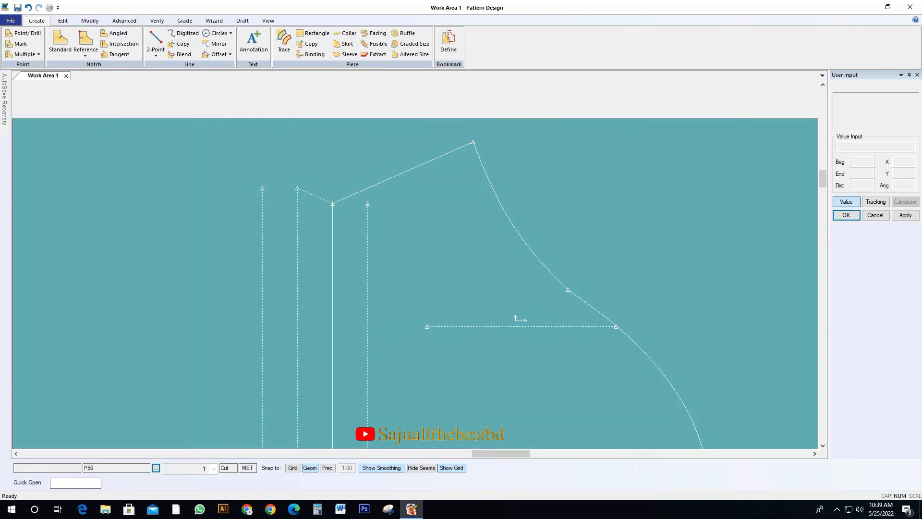
pyautogui.scroll(-2, 515, 310)
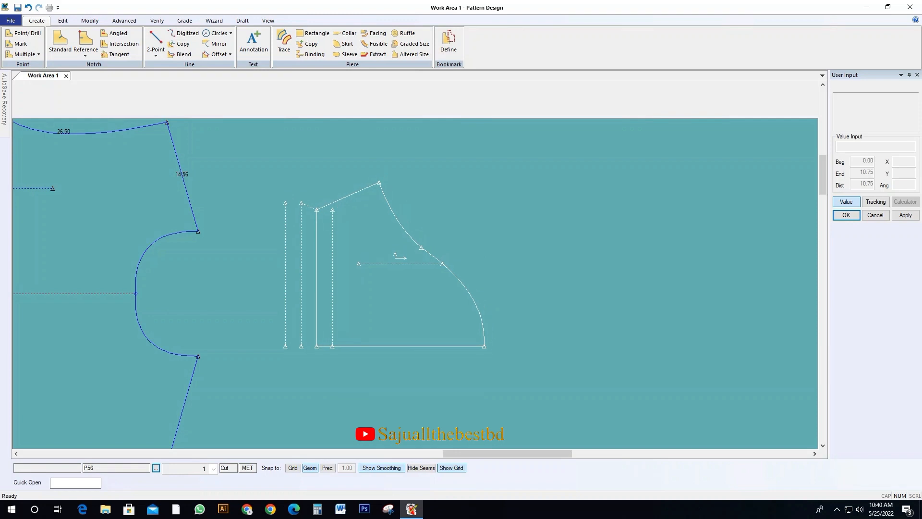
pyautogui.scroll(2, 284, 209)
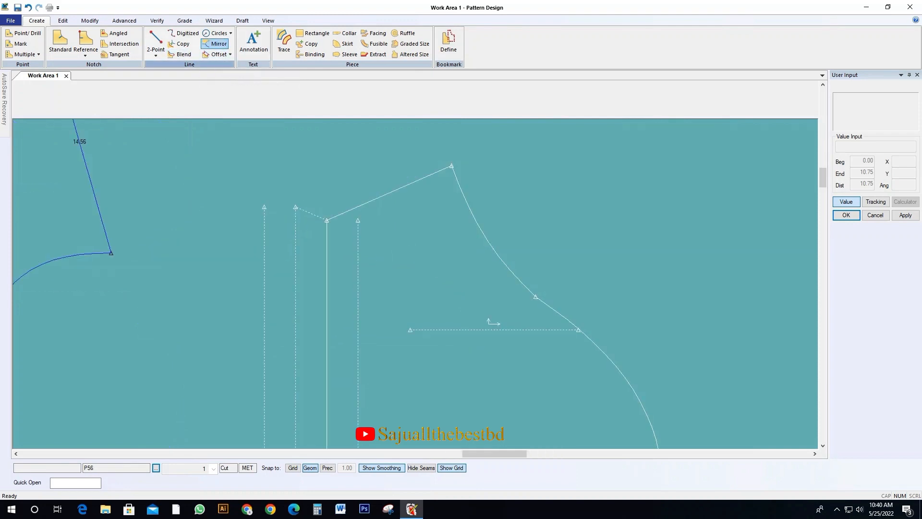
pyautogui.click(217, 43)
pyautogui.click(307, 212)
pyautogui.rightClick(286, 192)
pyautogui.click(294, 197)
pyautogui.click(295, 221)
pyautogui.rightClick(290, 177)
pyautogui.click(310, 183)
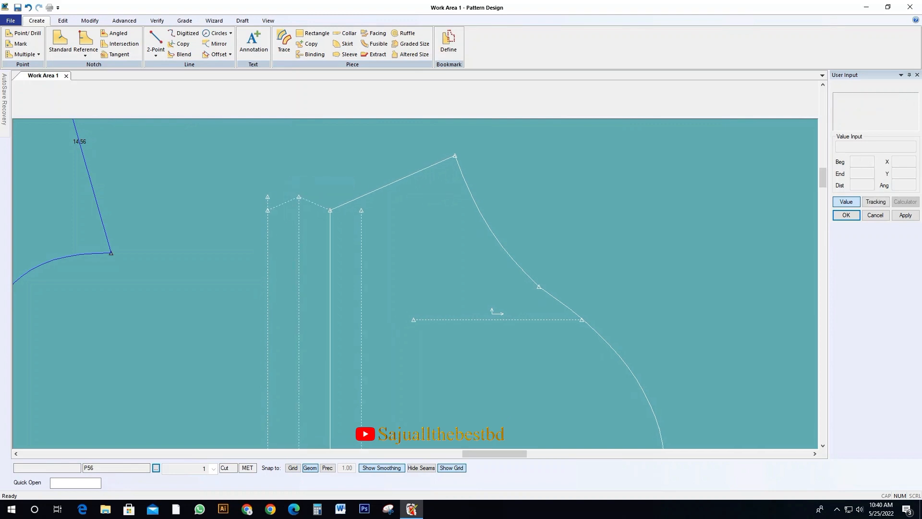
# Clip the outermost hem line where it meets the end of the newly mirrored segment
pyautogui.scroll(2, 263, 212)
pyautogui.scroll(-2, 198, 260)
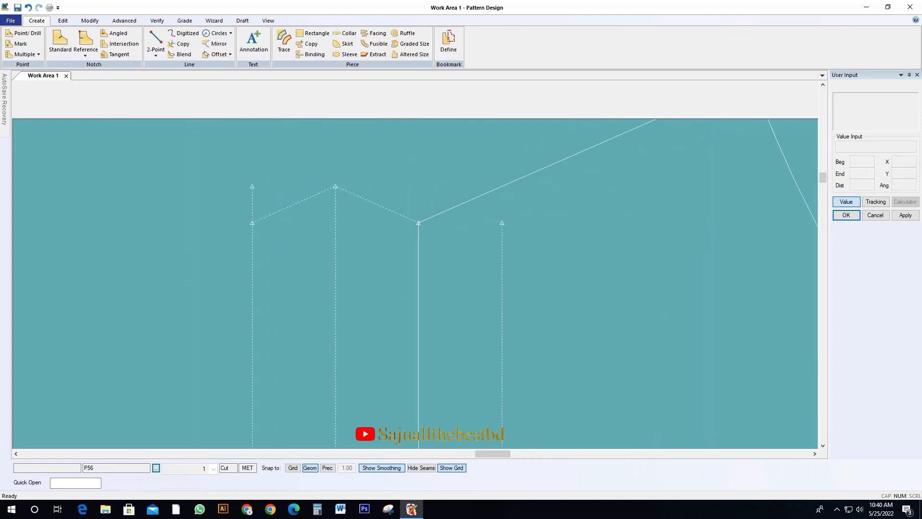
pyautogui.click(89, 21)
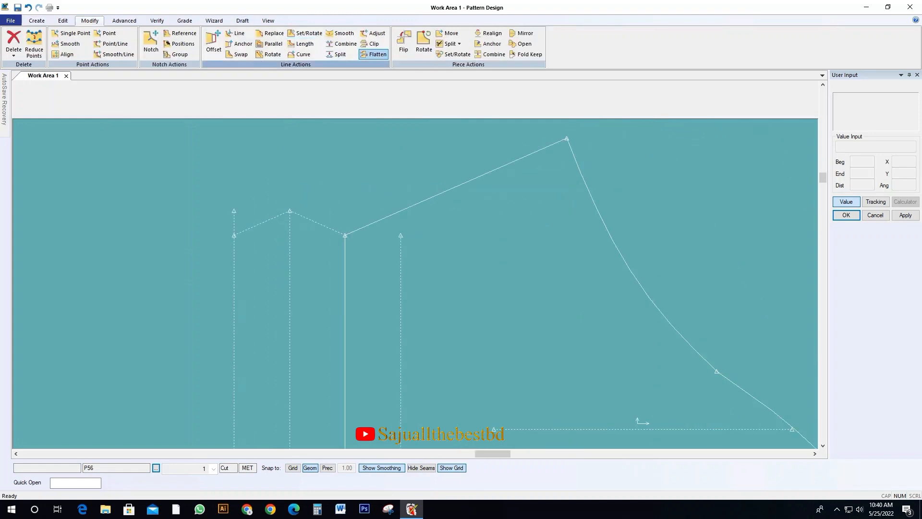
pyautogui.click(374, 44)
pyautogui.rightClick(205, 200)
pyautogui.click(226, 207)
pyautogui.moveTo(418, 313); pyautogui.dragTo(370, 195, button='middle')
pyautogui.scroll(-2, 380, 212)
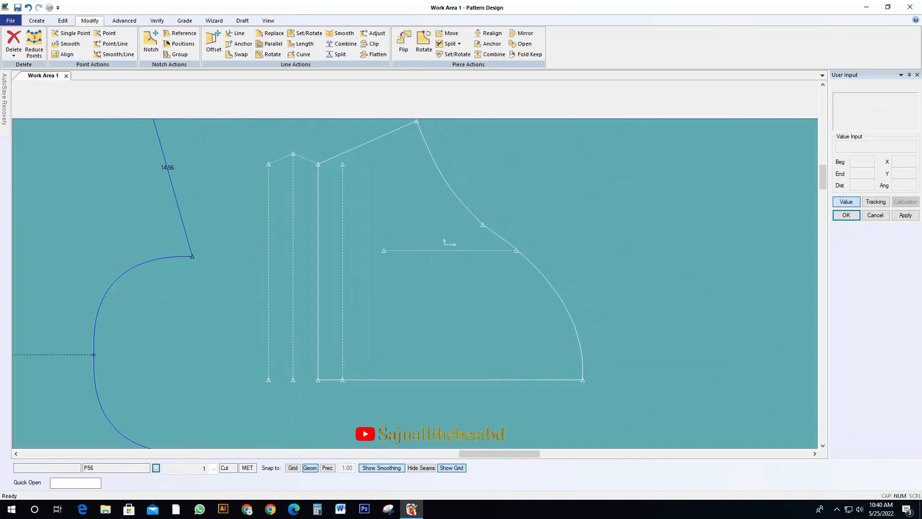
pyautogui.click(373, 259)
pyautogui.click(368, 267)
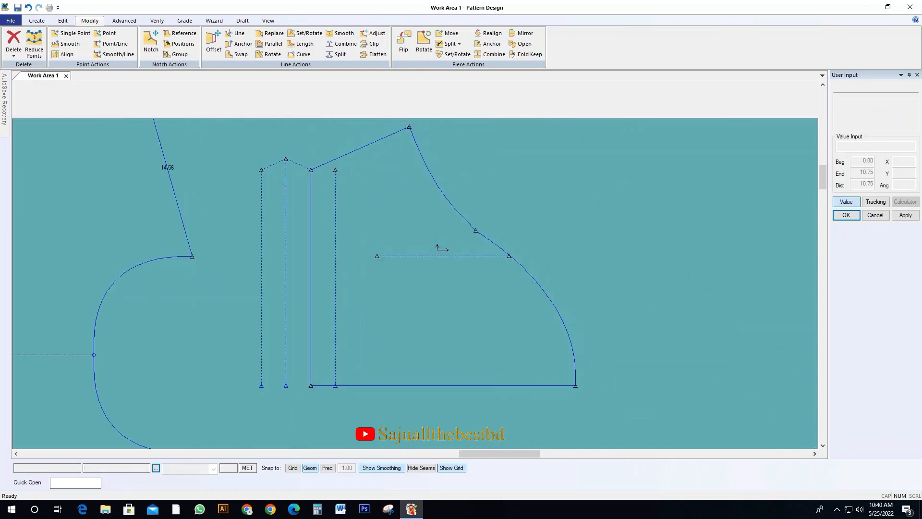
pyautogui.click(369, 267)
pyautogui.click(368, 269)
# Trace the outermost hem line, short hem segments, slanted line, cap curves and bottom edge as a new sleeve piece placed in open space
pyautogui.click(36, 20)
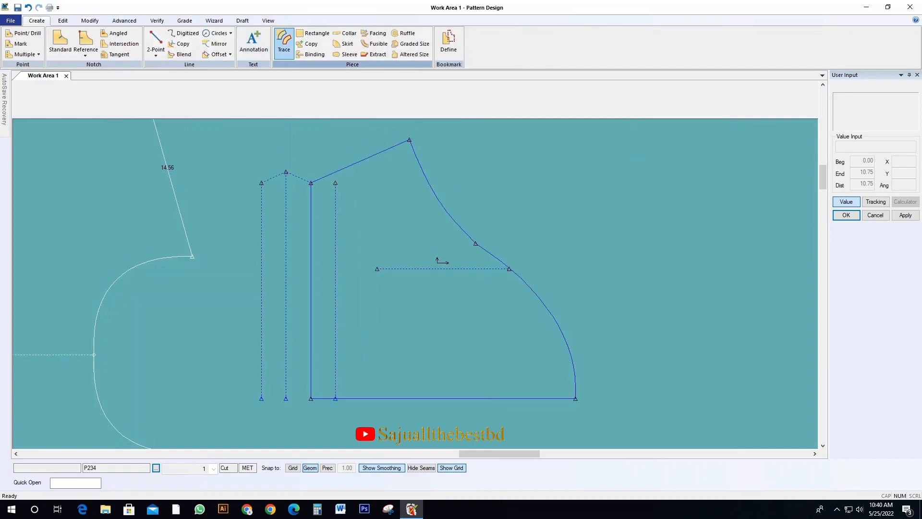
pyautogui.click(284, 41)
pyautogui.click(263, 240)
pyautogui.click(298, 177)
pyautogui.click(370, 157)
pyautogui.click(432, 188)
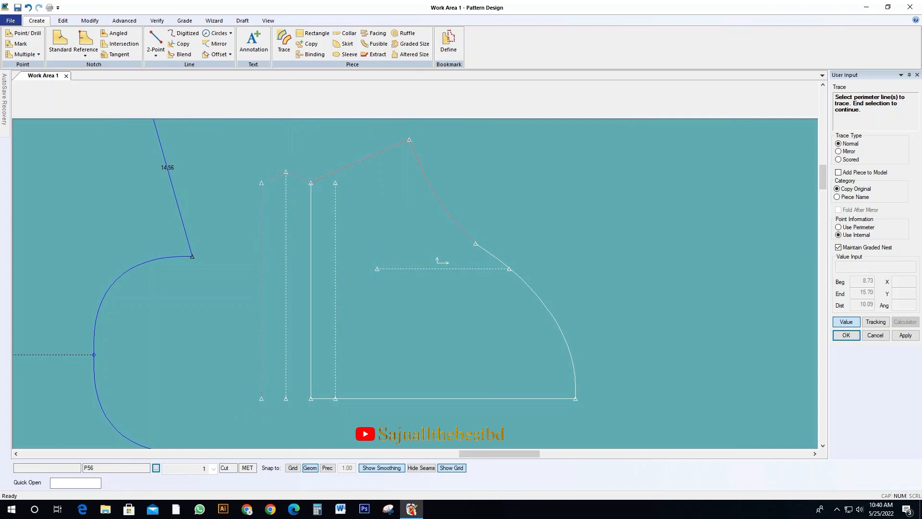
pyautogui.click(537, 296)
pyautogui.click(494, 398)
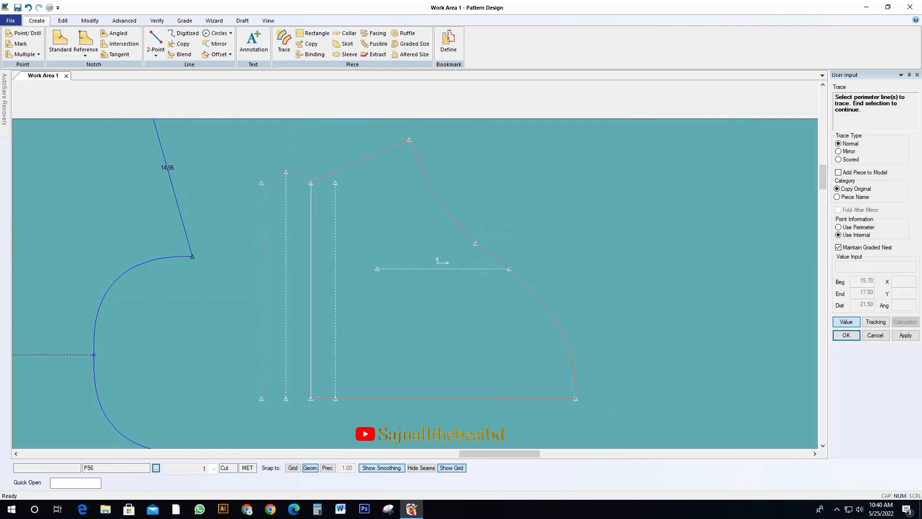
pyautogui.rightClick(339, 324)
pyautogui.click(349, 330)
pyautogui.rightClick(340, 323)
pyautogui.click(349, 330)
pyautogui.scroll(-3, 252, 325)
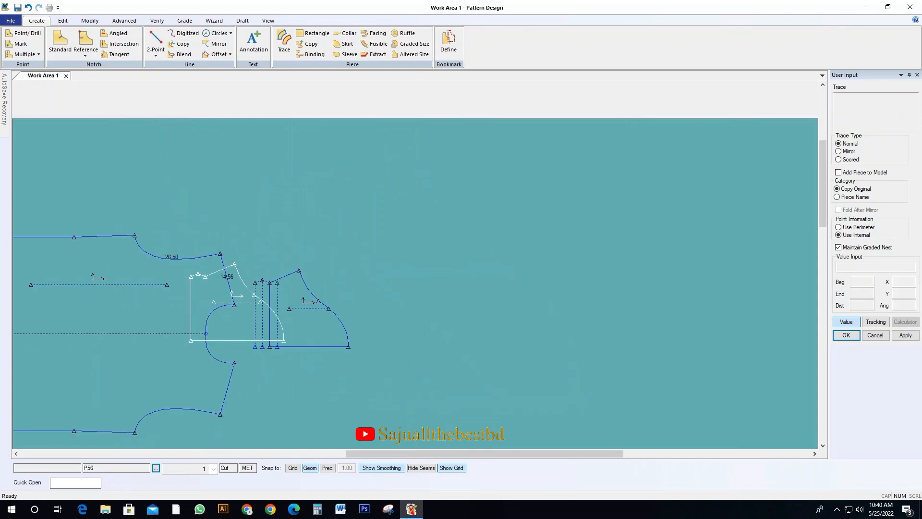
pyautogui.click(463, 267)
pyautogui.press('Return')
pyautogui.press('Escape')
# Move the sleeve with the construction lines far aside and place the newly traced sleeve beside the front body
pyautogui.click(307, 314)
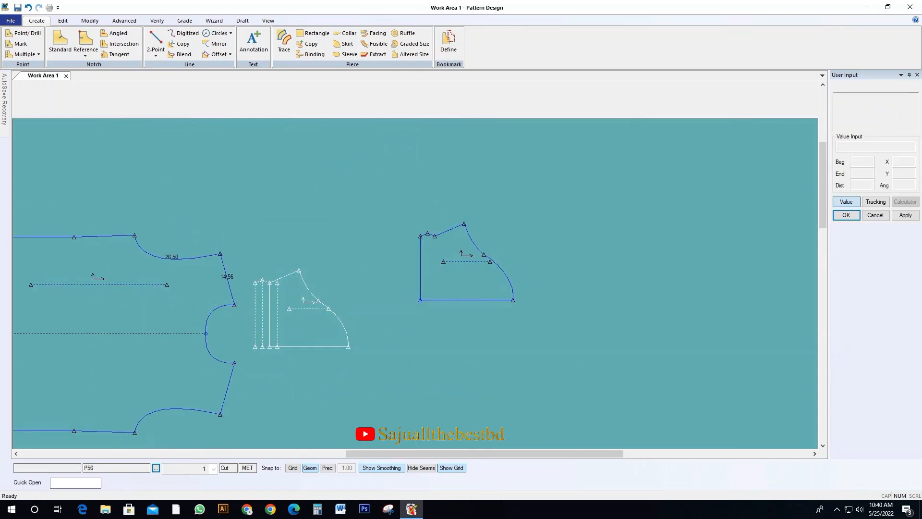
pyautogui.click(673, 294)
pyautogui.click(421, 272)
pyautogui.scroll(1, 282, 304)
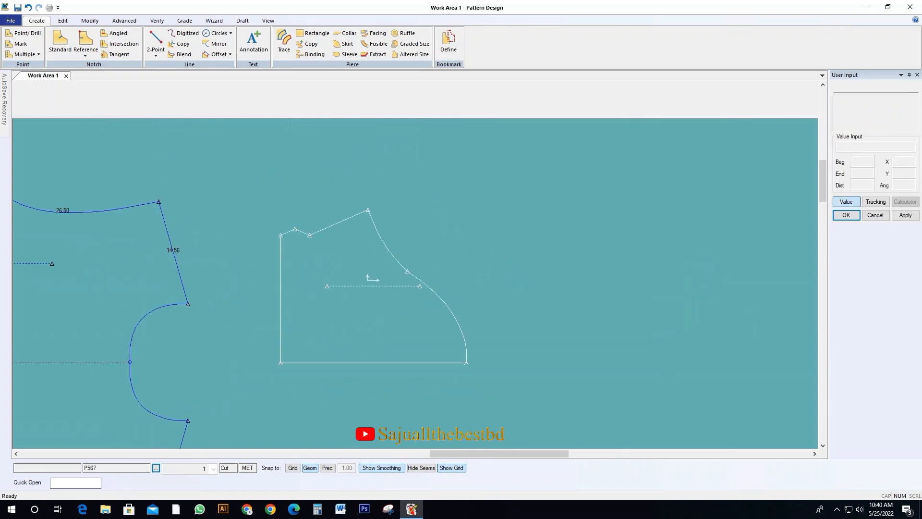
pyautogui.scroll(-3, 242, 243)
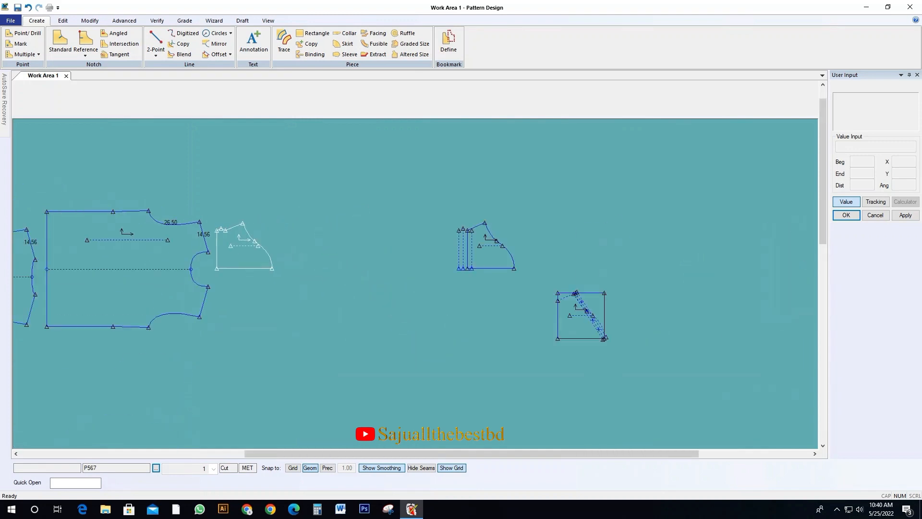
# Stack the back body above the front body with the new sleeve piece beside them
pyautogui.moveTo(249, 255); pyautogui.dragTo(282, 277)
pyautogui.moveTo(192, 265); pyautogui.dragTo(214, 266)
pyautogui.moveTo(74, 270); pyautogui.dragTo(222, 173)
pyautogui.moveTo(204, 262); pyautogui.dragTo(161, 286)
pyautogui.moveTo(192, 187); pyautogui.dragTo(156, 209)
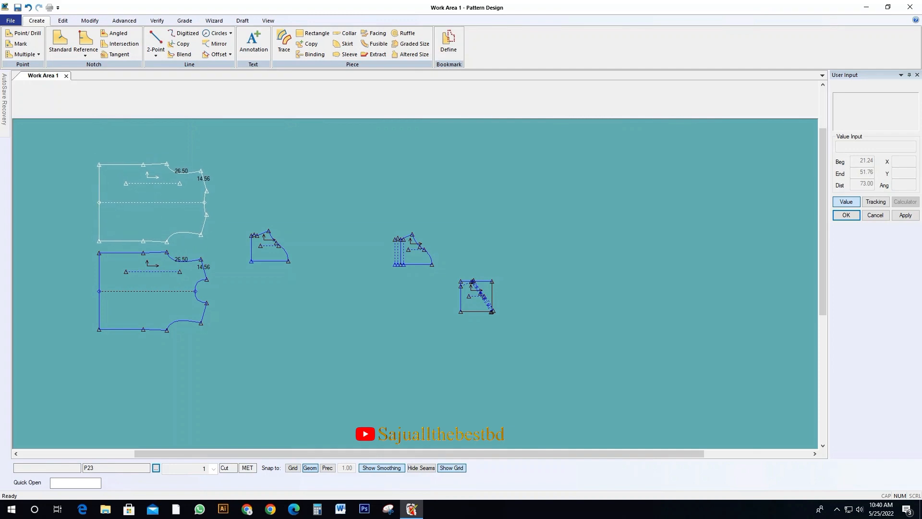
# Bring the sleeve with the construction lines beside the traced sleeve in open space, leaving a gap between them
pyautogui.scroll(2, 263, 245)
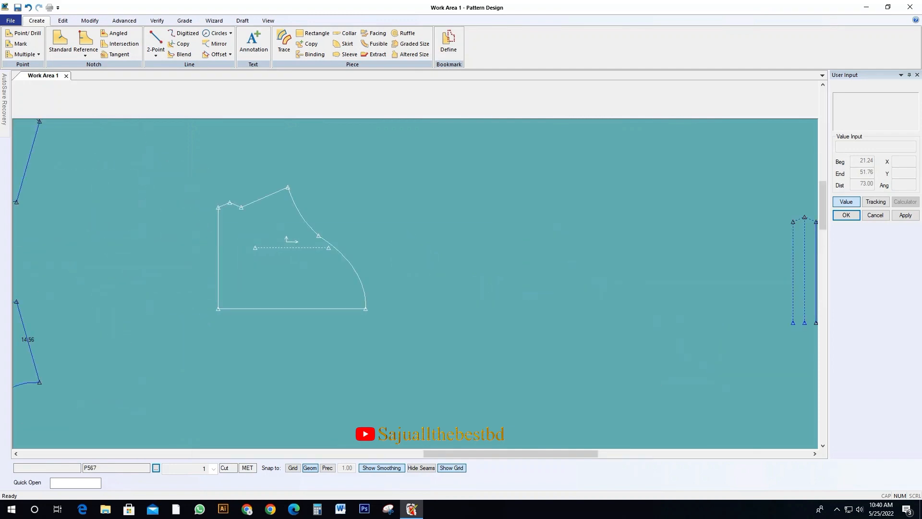
pyautogui.scroll(-1, 264, 264)
pyautogui.moveTo(660, 270); pyautogui.dragTo(371, 221)
pyautogui.moveTo(286, 262); pyautogui.dragTo(587, 280)
pyautogui.moveTo(375, 224); pyautogui.dragTo(300, 267)
pyautogui.moveTo(587, 280); pyautogui.dragTo(411, 277)
pyautogui.scroll(1, 297, 243)
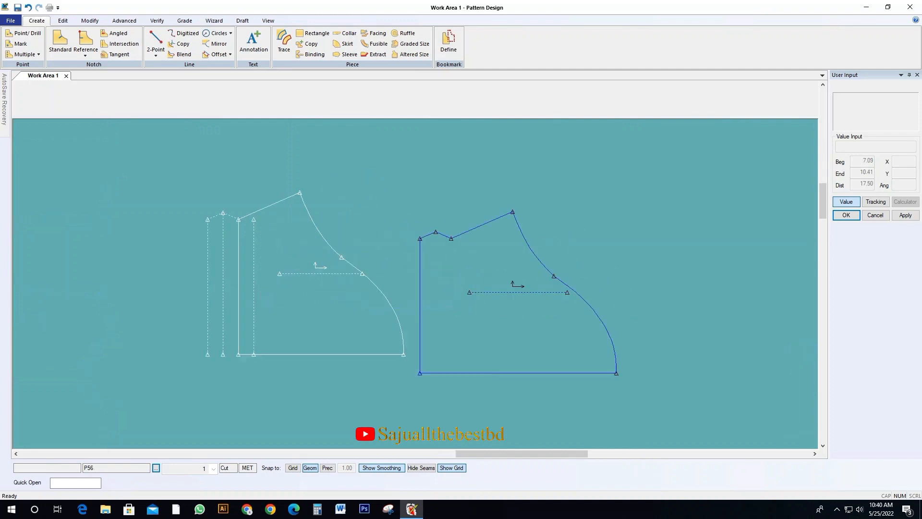
pyautogui.moveTo(504, 292); pyautogui.dragTo(545, 274)
pyautogui.moveTo(314, 272); pyautogui.dragTo(296, 266)
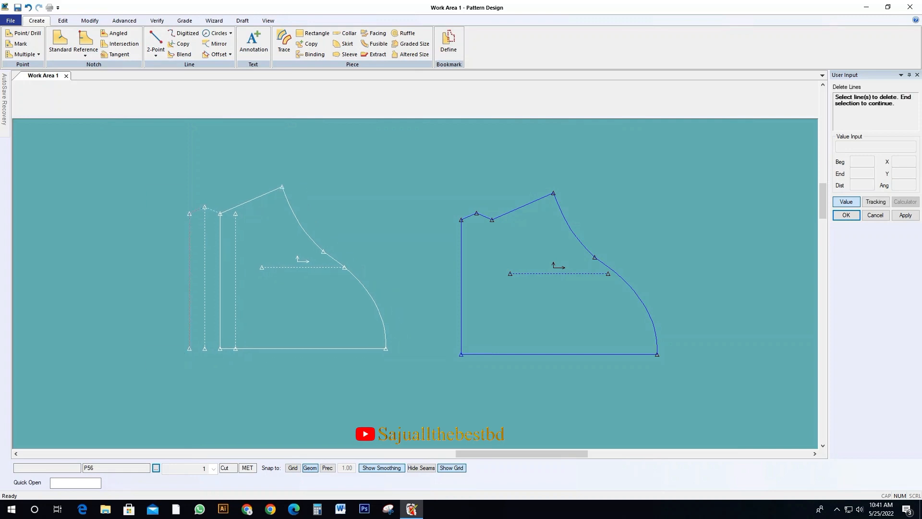
# Delete the hem fold construction lines from the original sleeve, leaving only its outline and grain line
pyautogui.rightClick(210, 240)
pyautogui.click(223, 247)
pyautogui.rightClick(228, 236)
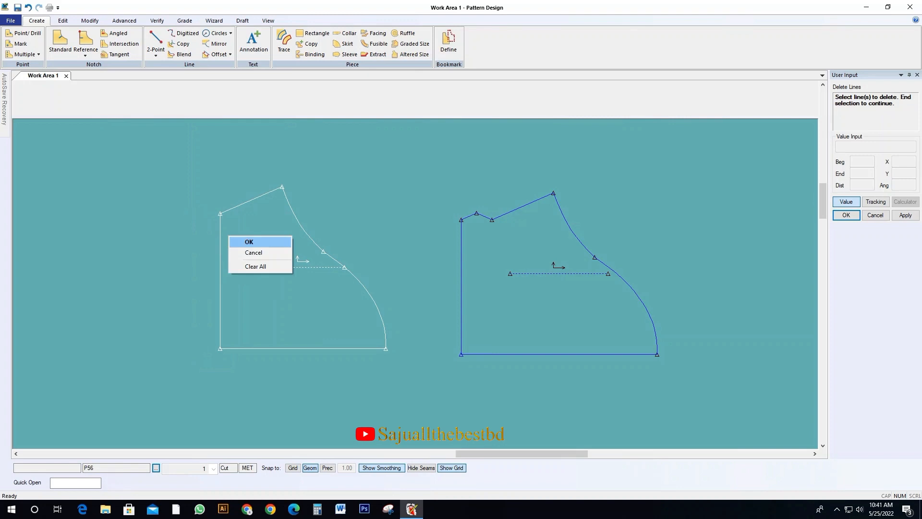
pyautogui.click(241, 242)
# Define an even seam allowance of 1 around the entire outline of the original sleeve
pyautogui.click(124, 20)
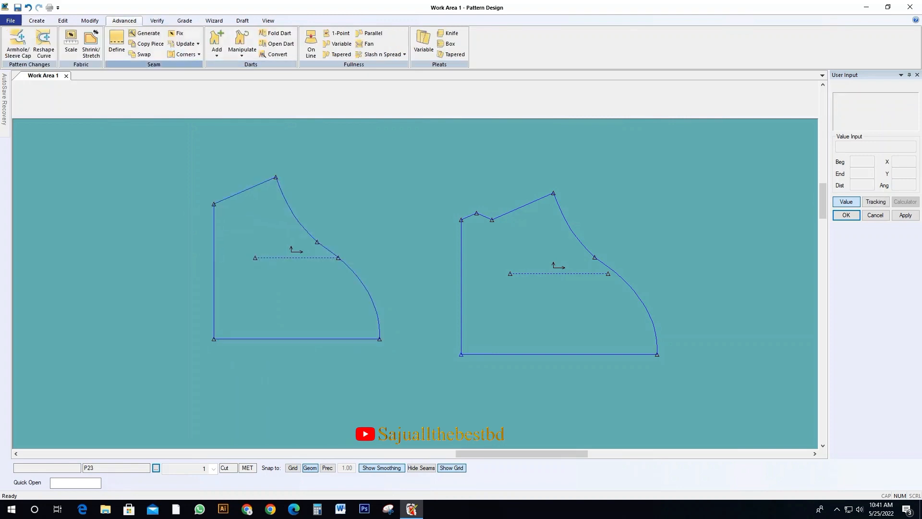
pyautogui.click(116, 43)
pyautogui.rightClick(242, 268)
pyautogui.click(256, 275)
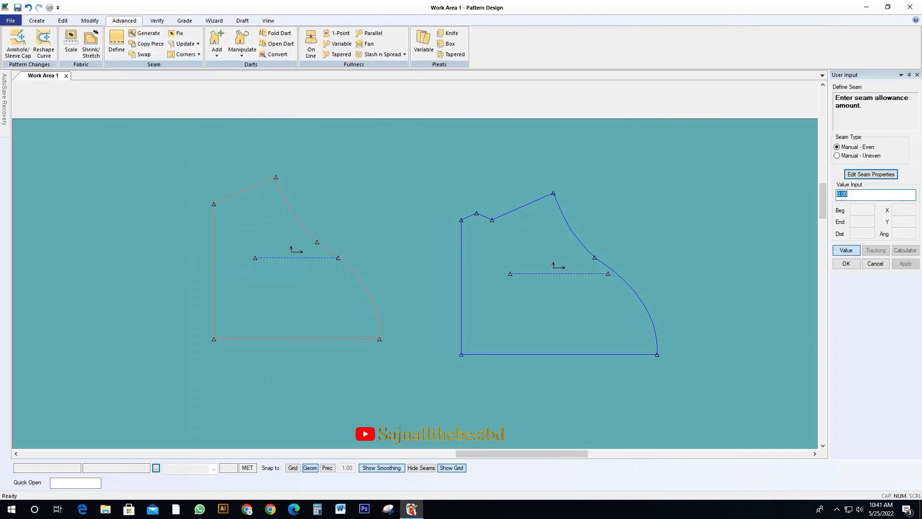
pyautogui.write('1')
pyautogui.press('Return')
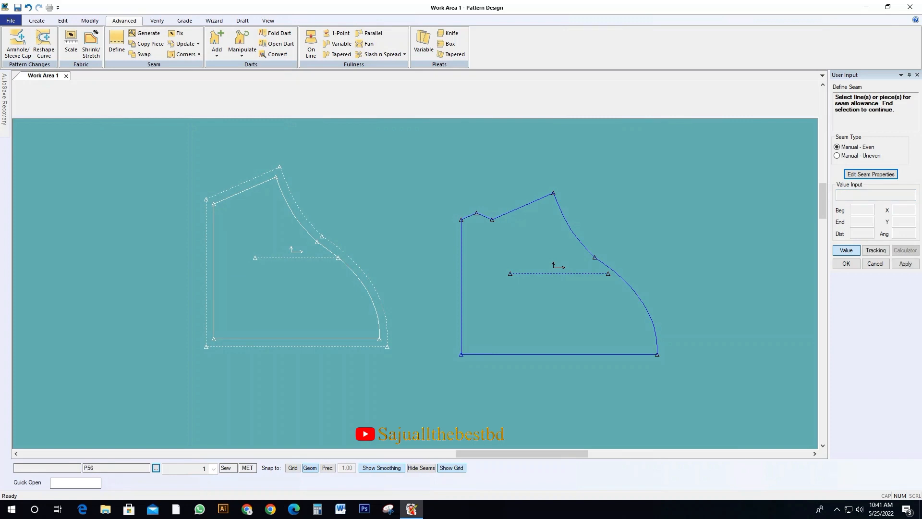
# Remove the seam allowance from the original sleeve's long bottom edge
pyautogui.rightClick(248, 336)
pyautogui.click(261, 341)
pyautogui.rightClick(266, 322)
pyautogui.click(279, 328)
pyautogui.rightClick(266, 322)
pyautogui.click(280, 327)
# Set the seam allowance on the original sleeve's straight hem line to 2
pyautogui.click(116, 42)
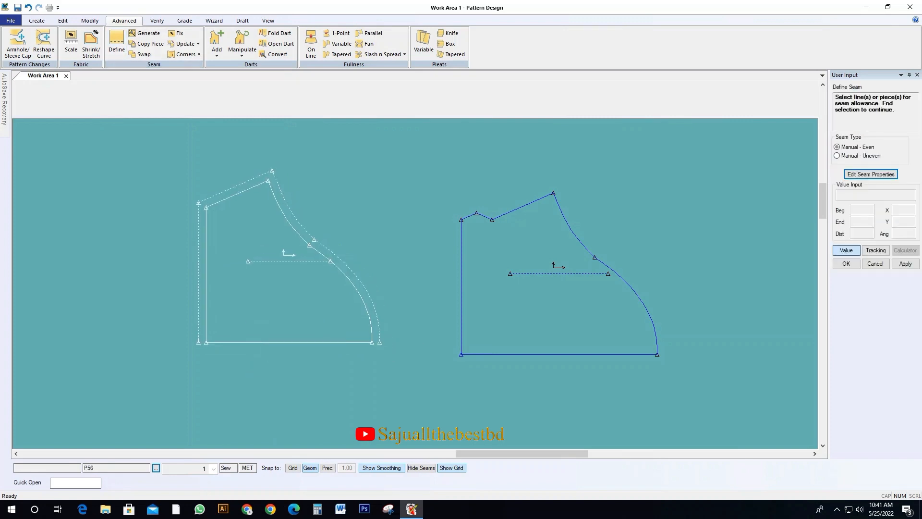
pyautogui.rightClick(174, 259)
pyautogui.click(188, 266)
pyautogui.write('2')
pyautogui.press('Return')
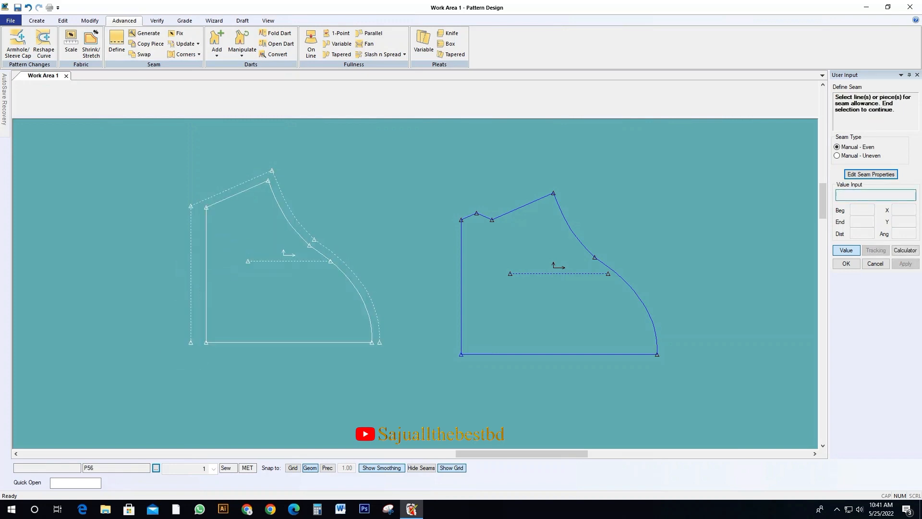
pyautogui.rightClick(213, 251)
pyautogui.click(227, 257)
pyautogui.click(228, 257)
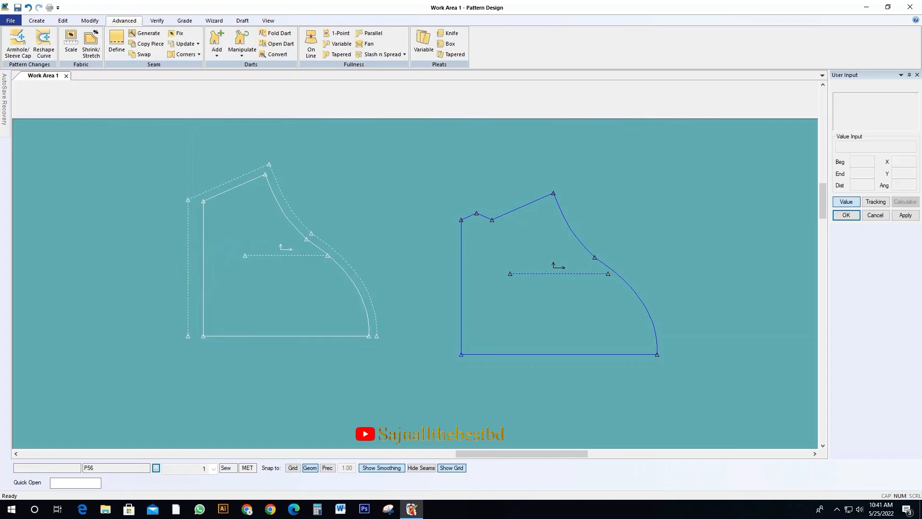
pyautogui.click(290, 263)
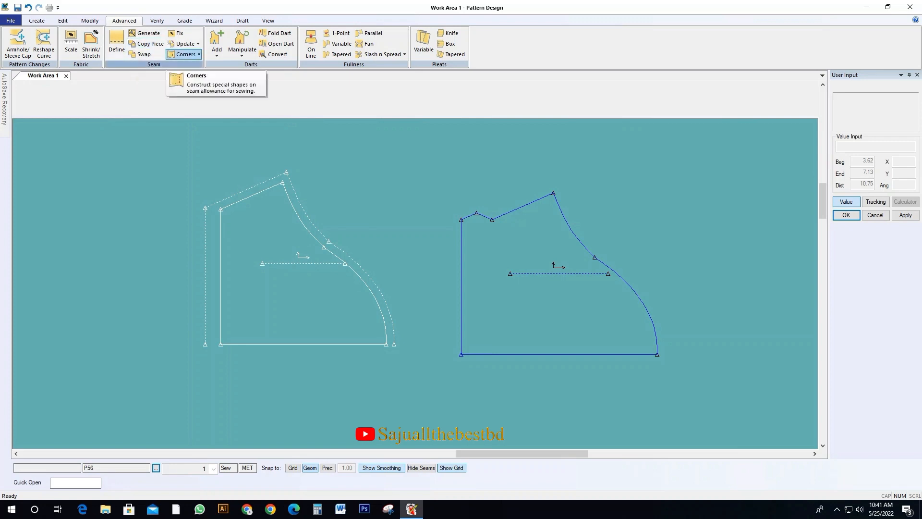
# Apply a turnback seam corner with a second fold of 2 to the original sleeve's hem line
pyautogui.click(184, 54)
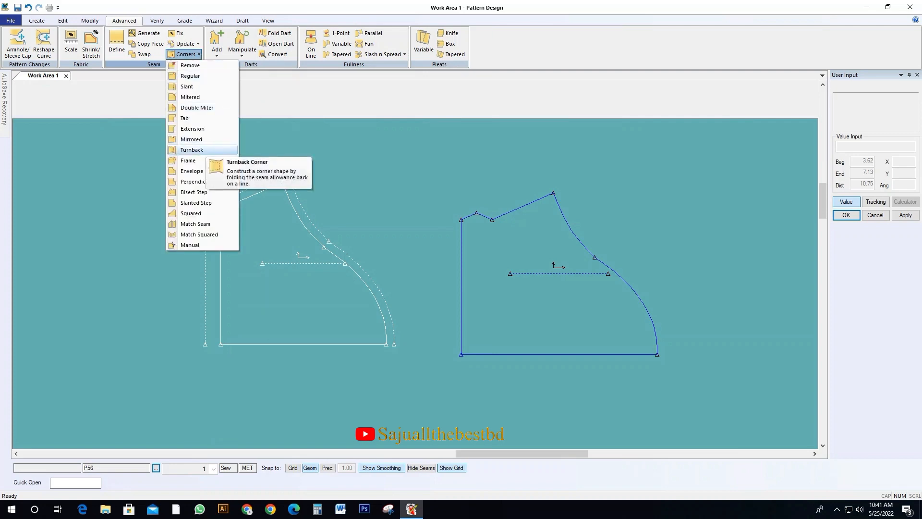
pyautogui.click(195, 150)
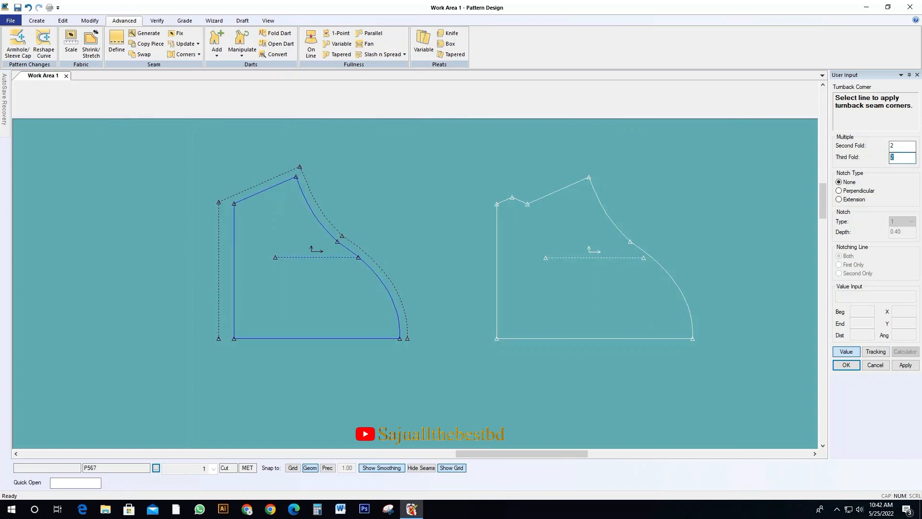
pyautogui.click(234, 269)
pyautogui.rightClick(251, 226)
pyautogui.click(272, 232)
pyautogui.click(273, 234)
pyautogui.click(285, 245)
# Overlay the traced sleeve on the turnback sleeve to compare their hem shapes, and set it back beside it
pyautogui.click(566, 252)
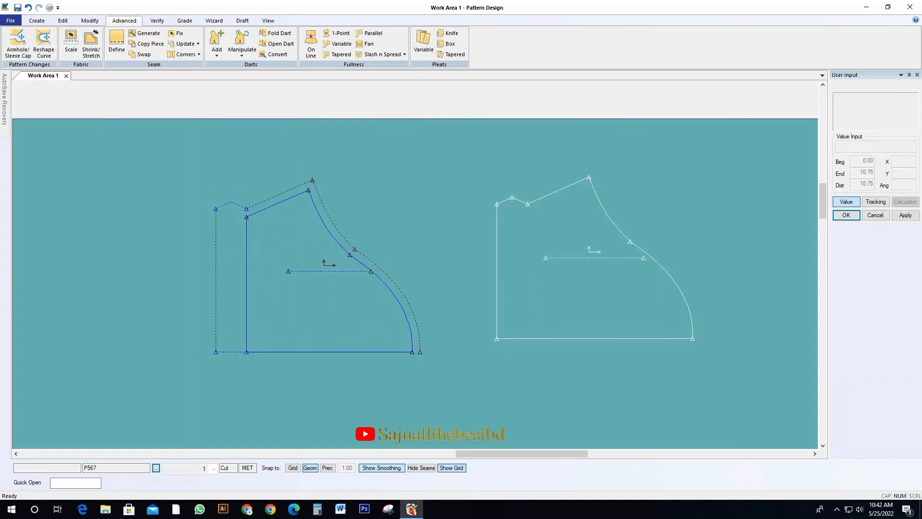
pyautogui.scroll(2, 277, 236)
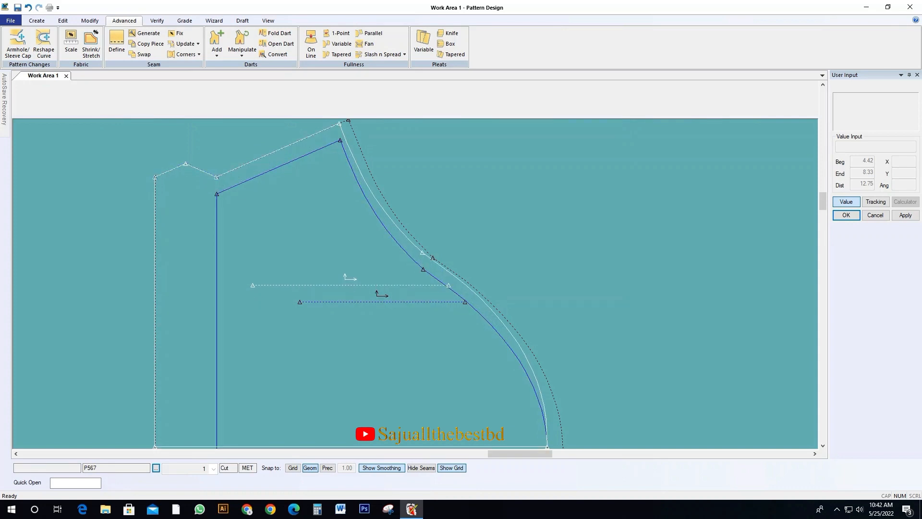
pyautogui.scroll(-2, 317, 283)
pyautogui.click(578, 267)
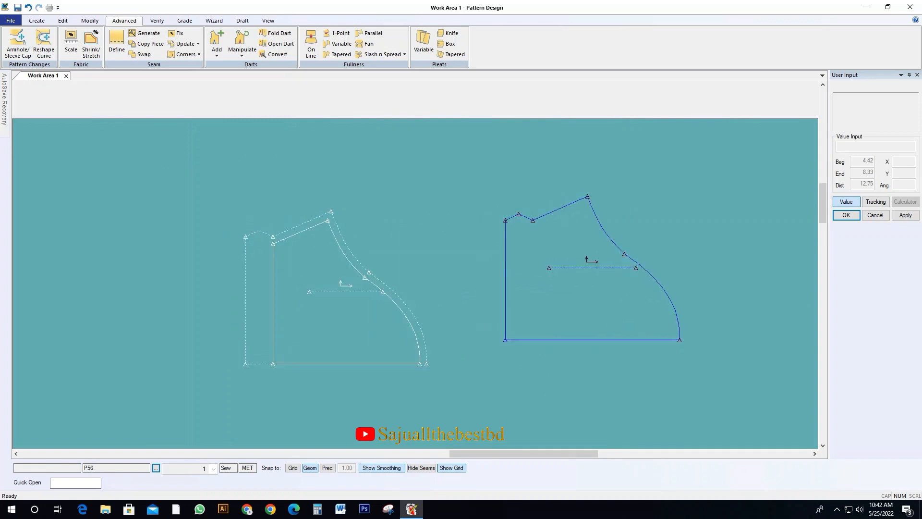
# Define an even seam allowance around the entire traced sleeve, matching the cap allowance of the original sleeve
pyautogui.click(117, 44)
pyautogui.click(531, 257)
pyautogui.rightClick(531, 258)
pyautogui.click(551, 264)
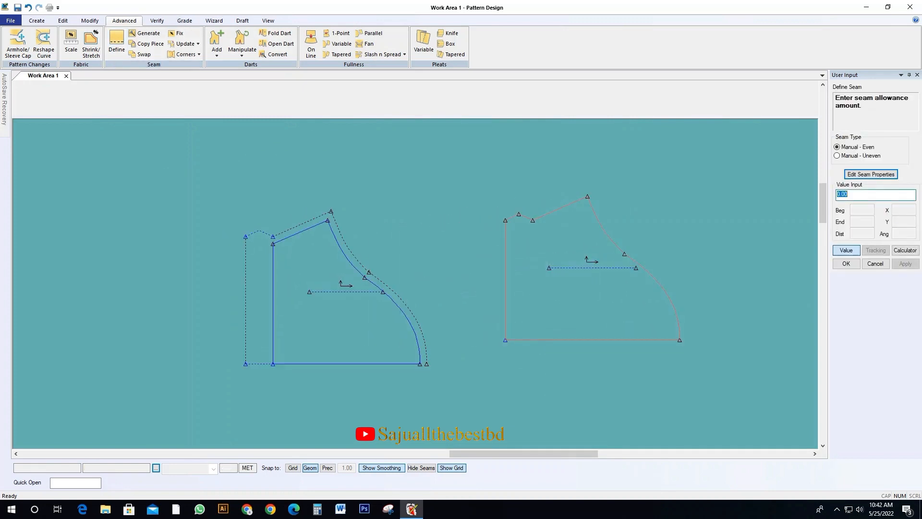
pyautogui.press('Return')
pyautogui.rightClick(527, 251)
pyautogui.click(547, 256)
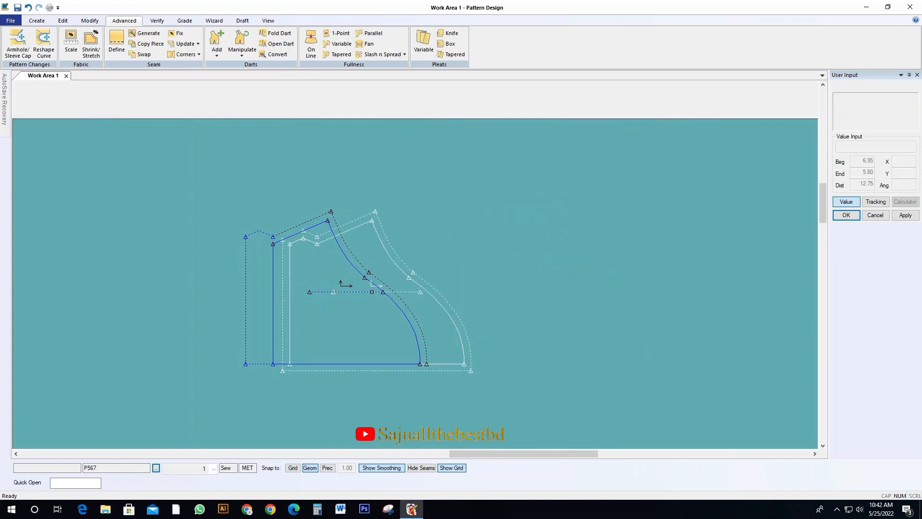
# Set the seam allowance on the traced sleeve's straight hem line to 0
pyautogui.click(117, 44)
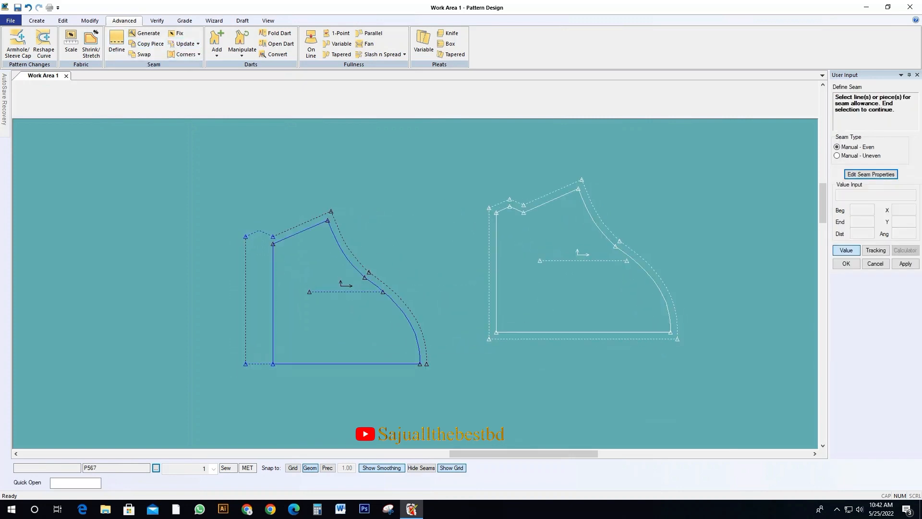
pyautogui.rightClick(467, 263)
pyautogui.click(485, 269)
pyautogui.write('0')
pyautogui.press('Return')
# Overlay the traced sleeve with its seam allowance on the turnback sleeve to compare their outer outlines
pyautogui.click(572, 267)
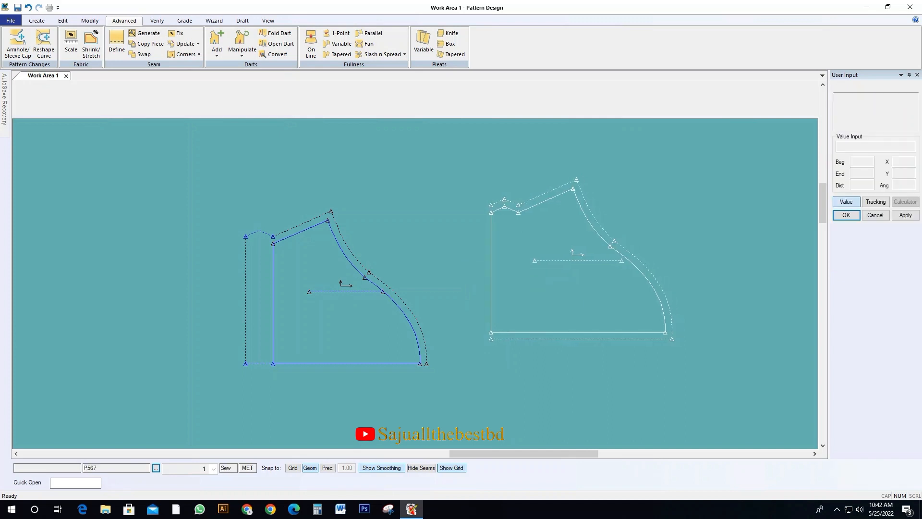
pyautogui.scroll(1, 390, 297)
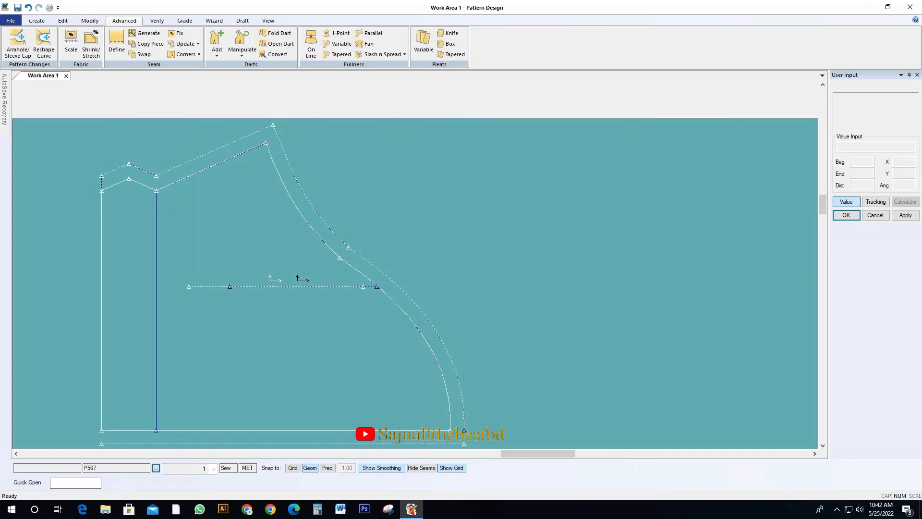
pyautogui.scroll(-1, 363, 330)
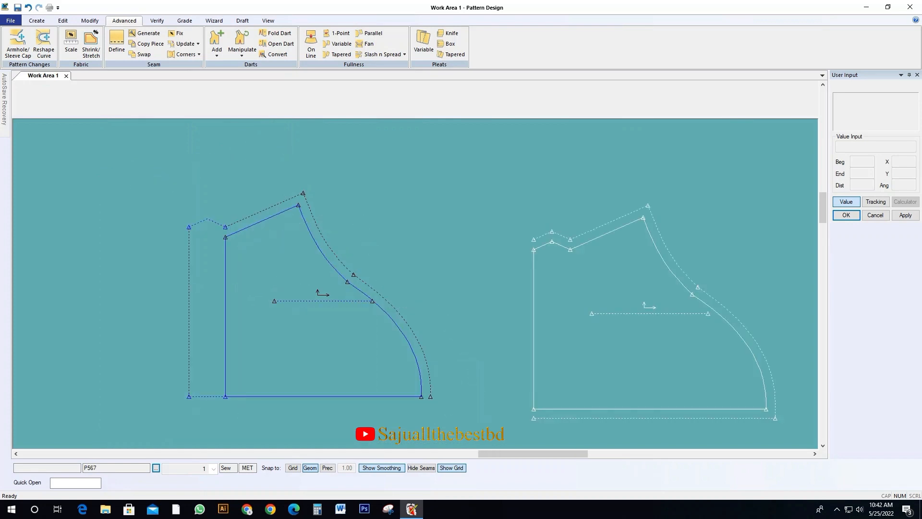
# Arrange the measurement chart, the stacked back and front bodies, and the two sleeves one above the other as a compact layout
pyautogui.scroll(-4, 658, 299)
pyautogui.moveTo(428, 250); pyautogui.dragTo(418, 248)
pyautogui.moveTo(423, 331); pyautogui.dragTo(402, 321)
pyautogui.moveTo(94, 378); pyautogui.dragTo(202, 239)
pyautogui.scroll(2, 203, 239)
pyautogui.scroll(2, 206, 243)
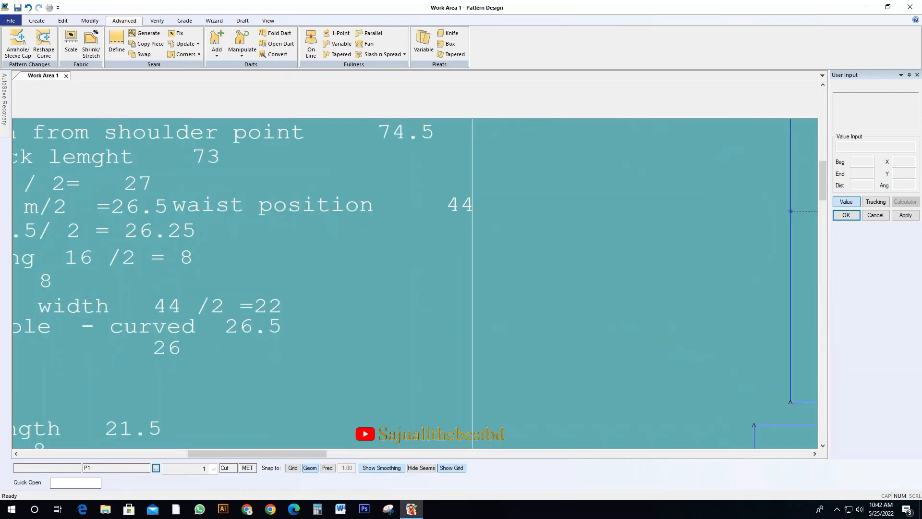
pyautogui.scroll(-1, 201, 229)
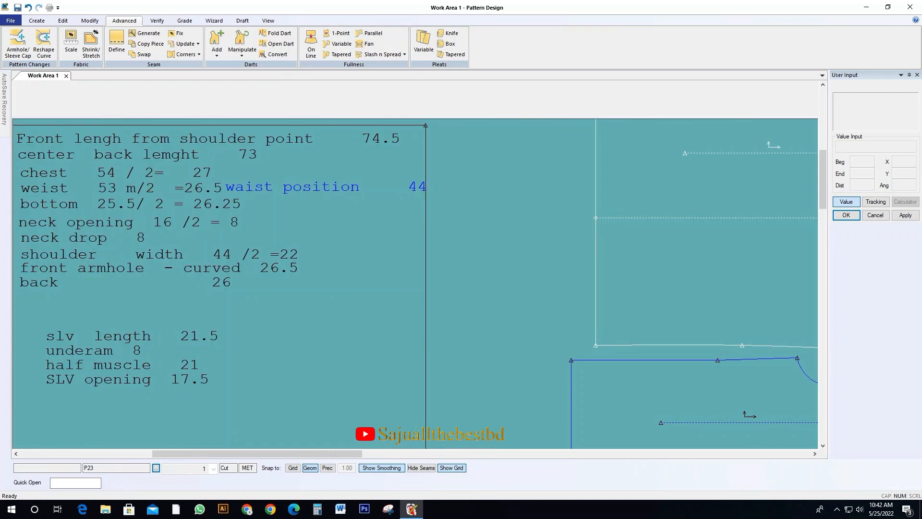
pyautogui.scroll(-2, 346, 257)
pyautogui.moveTo(346, 257); pyautogui.dragTo(248, 225)
pyautogui.moveTo(490, 233); pyautogui.dragTo(372, 211)
pyautogui.click(525, 359)
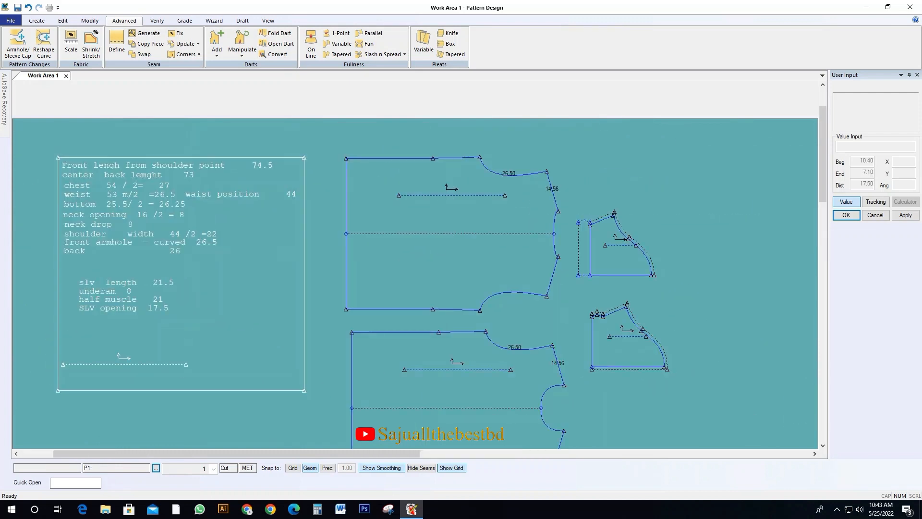